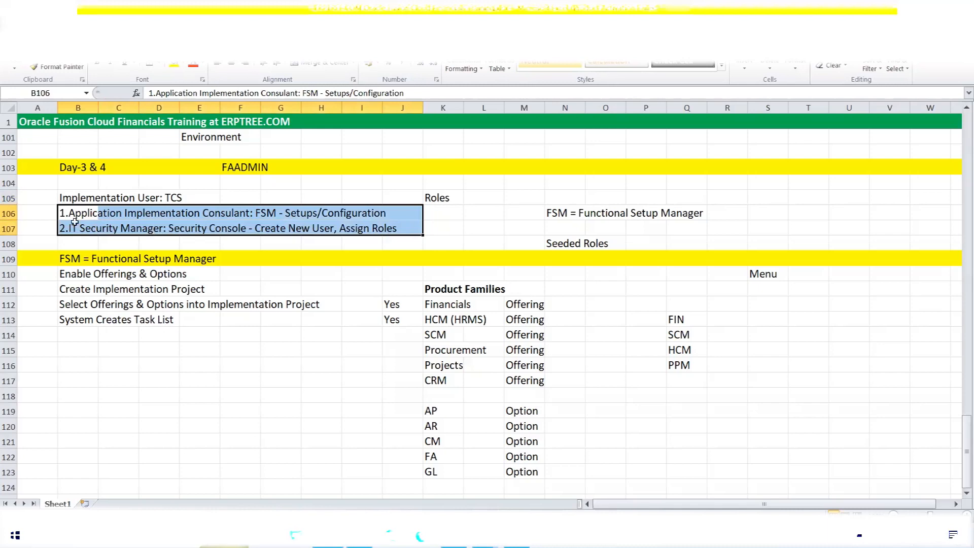
Review the Day-3 & 4 notes on the implementation user's roles, Functional Setup Manager, product families and their options.
drag(66, 214, 232, 213)
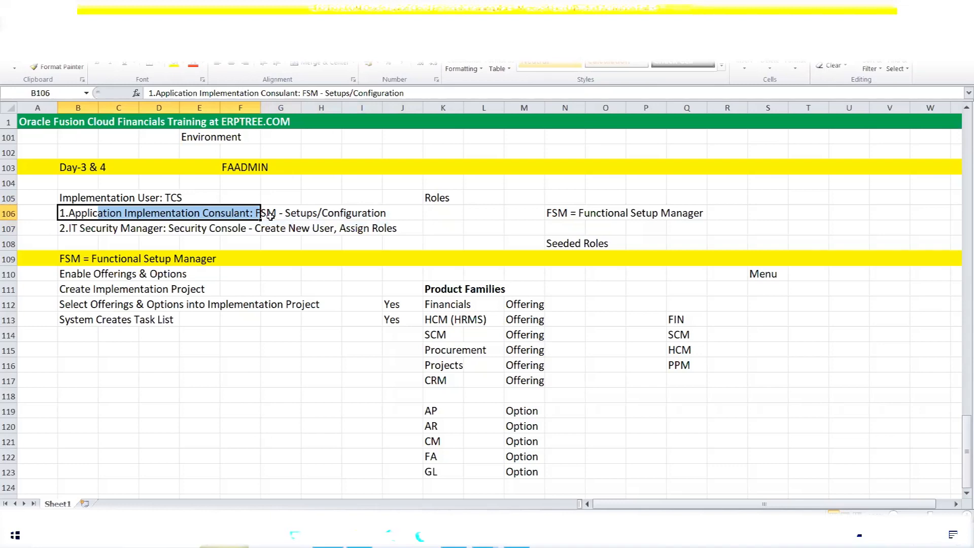
click(74, 230)
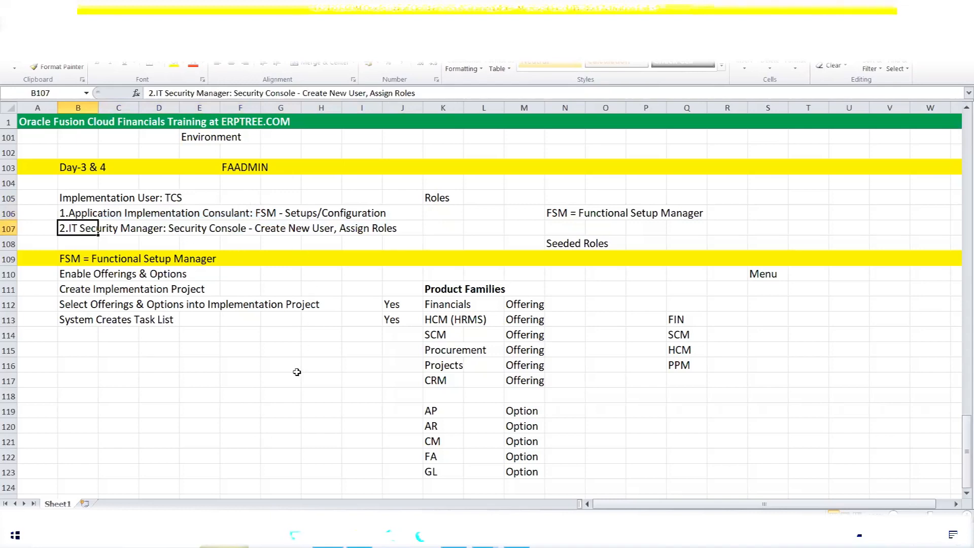
click(241, 359)
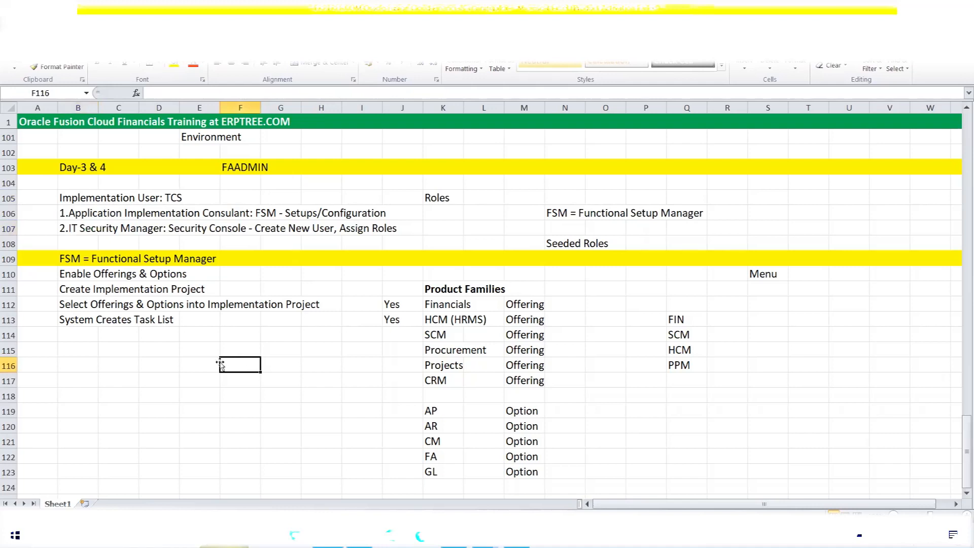
click(65, 259)
drag(66, 260, 226, 260)
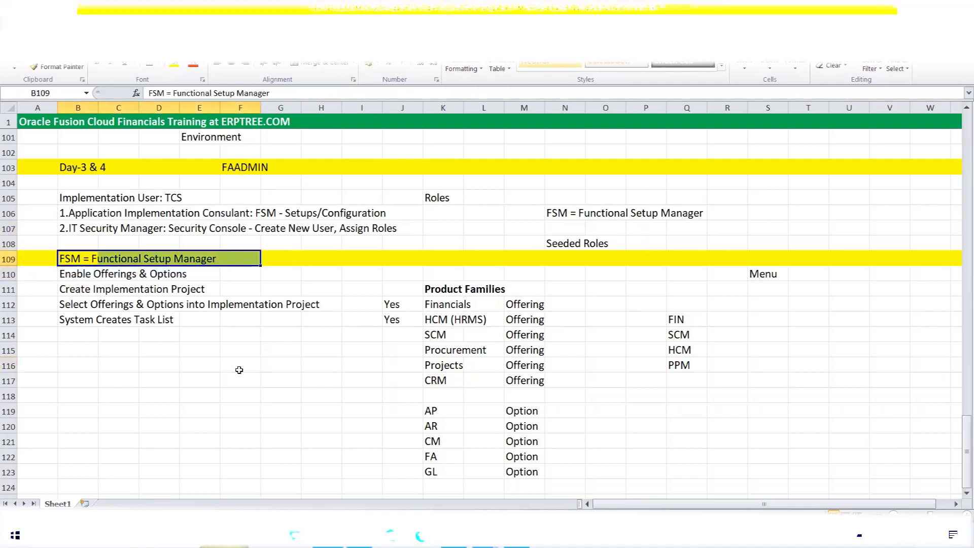
drag(450, 288, 448, 379)
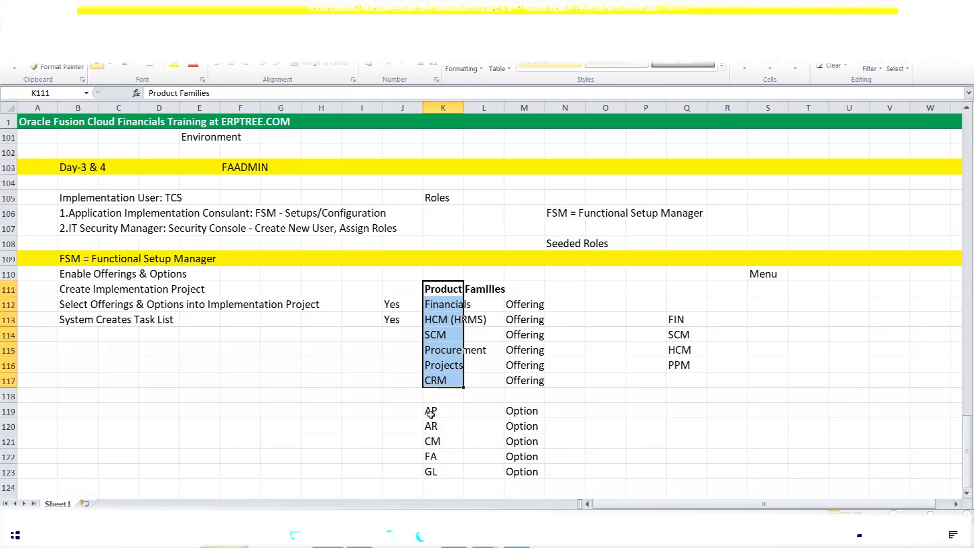
drag(431, 411, 434, 473)
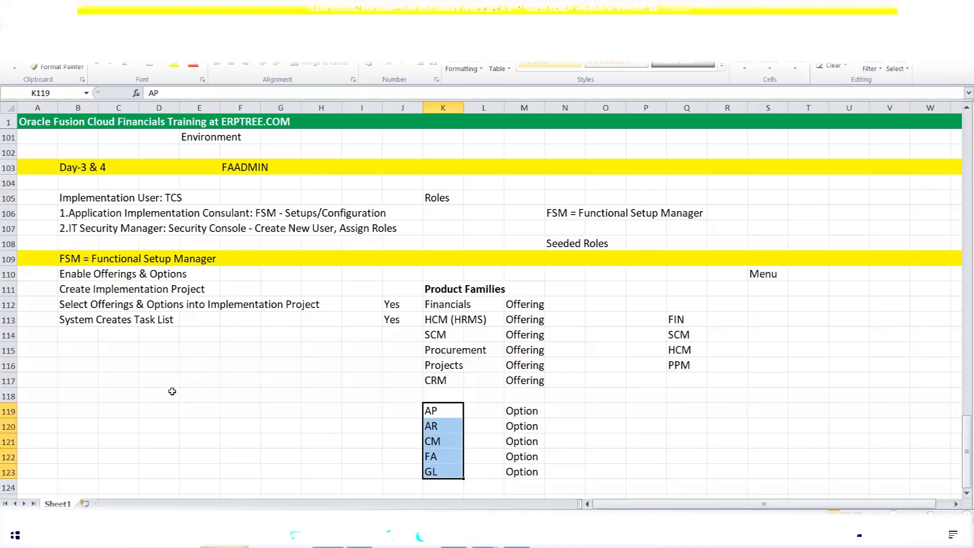
click(243, 167)
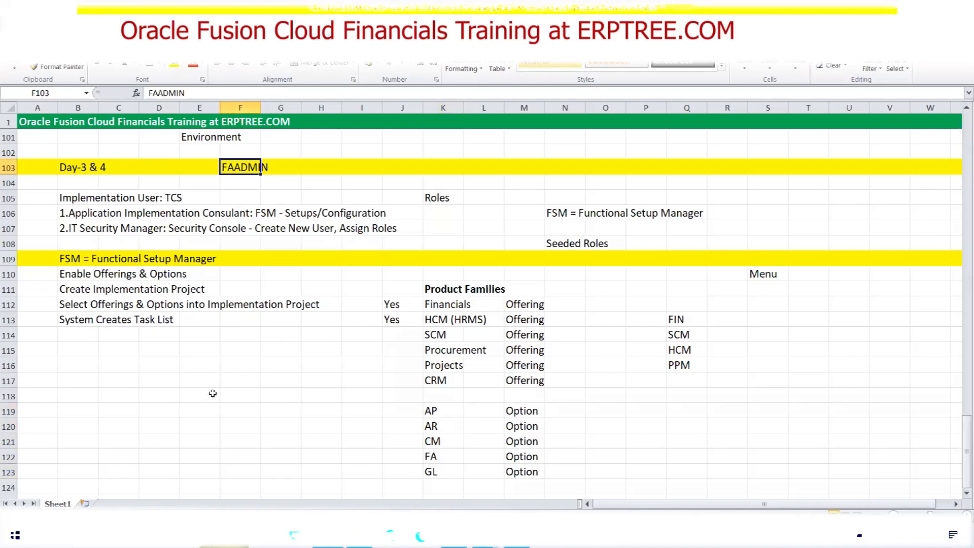
drag(62, 199, 389, 238)
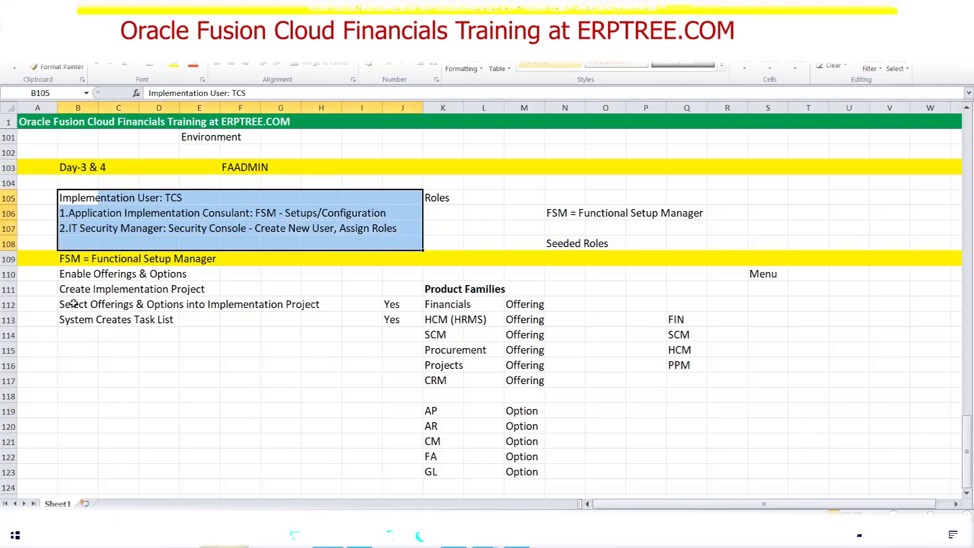
Examine the listed FSM sequence, from enabling offerings and options through the implementation project to the task list.
drag(66, 272, 214, 274)
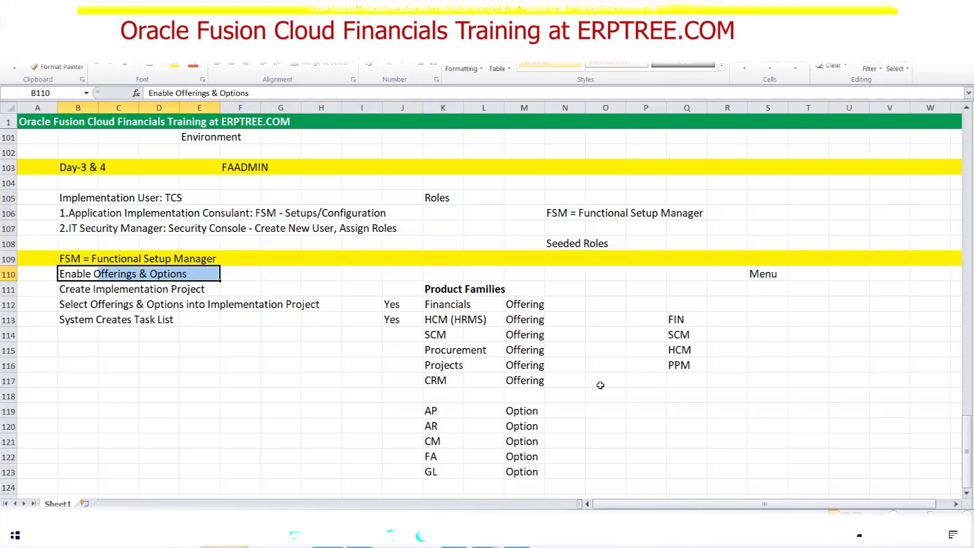
scroll(578, 365, down, 1)
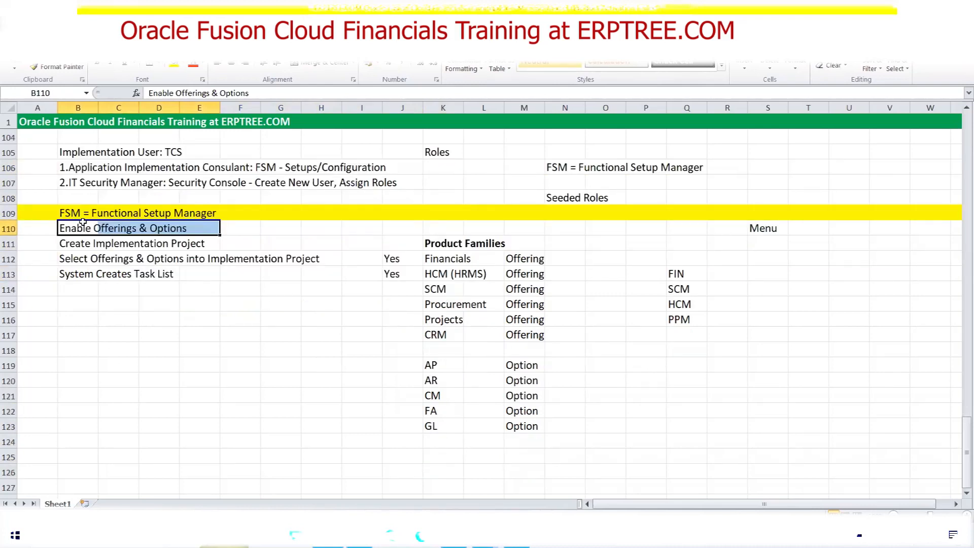
drag(73, 247, 204, 245)
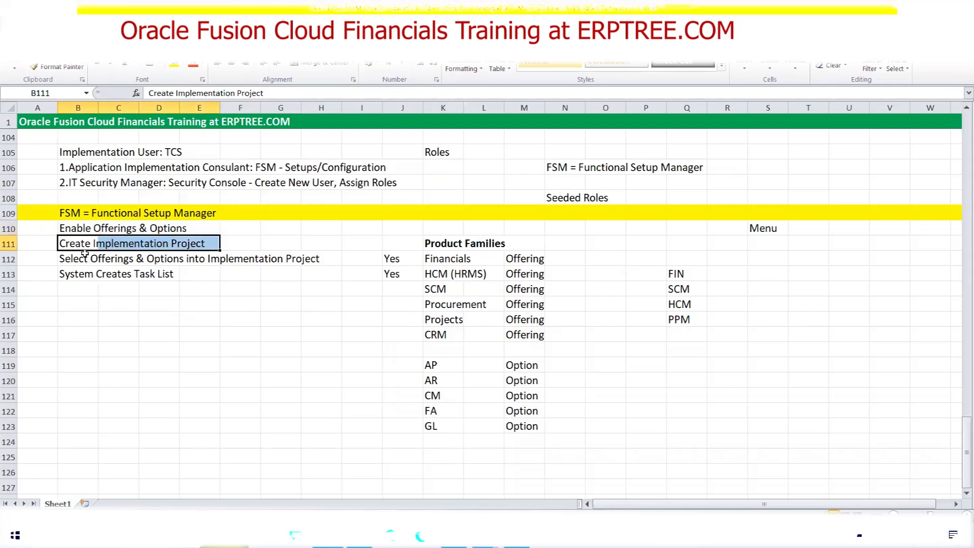
drag(66, 259, 322, 259)
drag(67, 273, 182, 271)
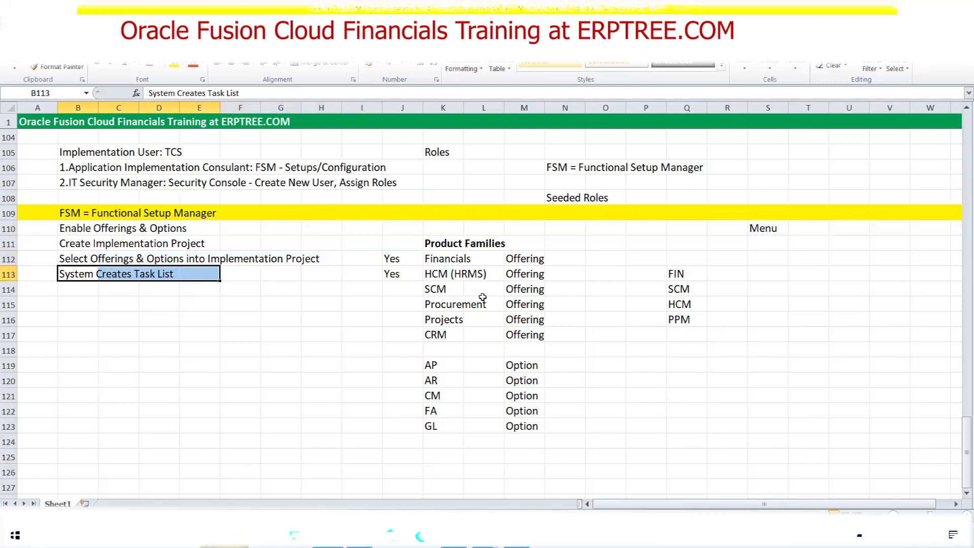
click(212, 304)
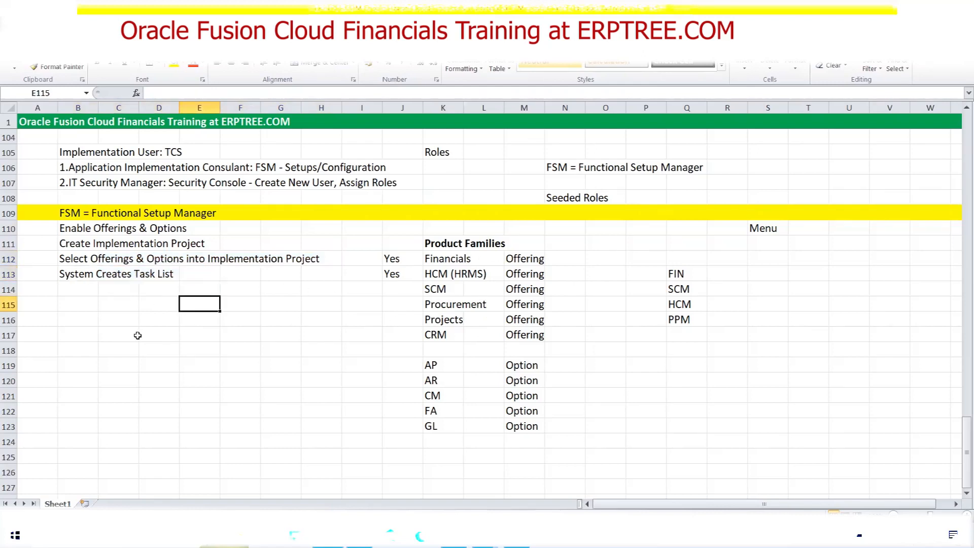
drag(68, 230, 196, 228)
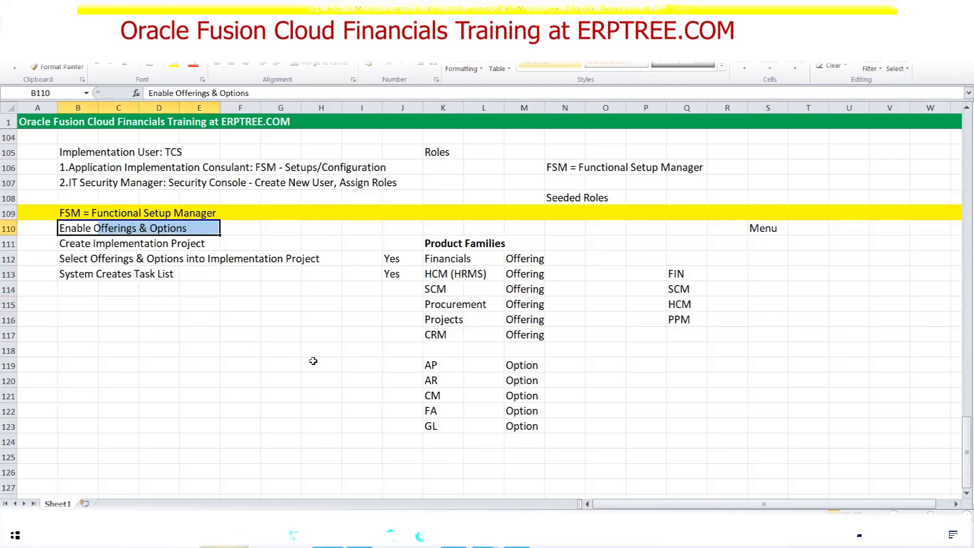
Switch to the Oracle Fusion home page in the browser and set the page zoom to 110%.
click(454, 536)
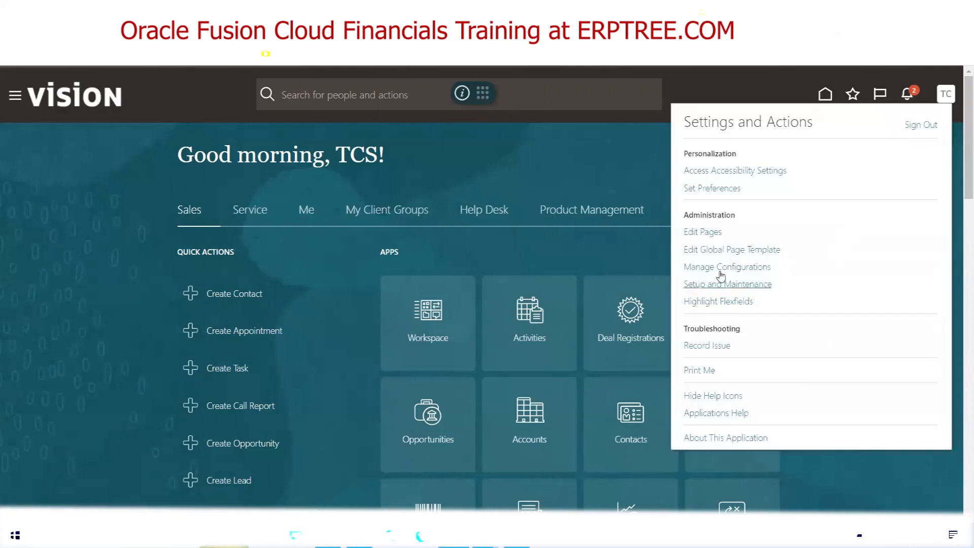
click(960, 65)
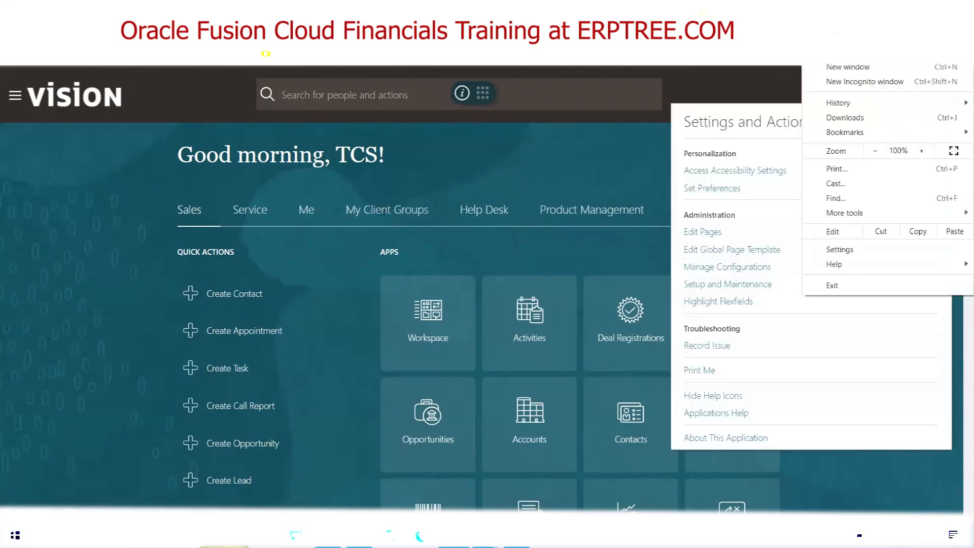
click(921, 151)
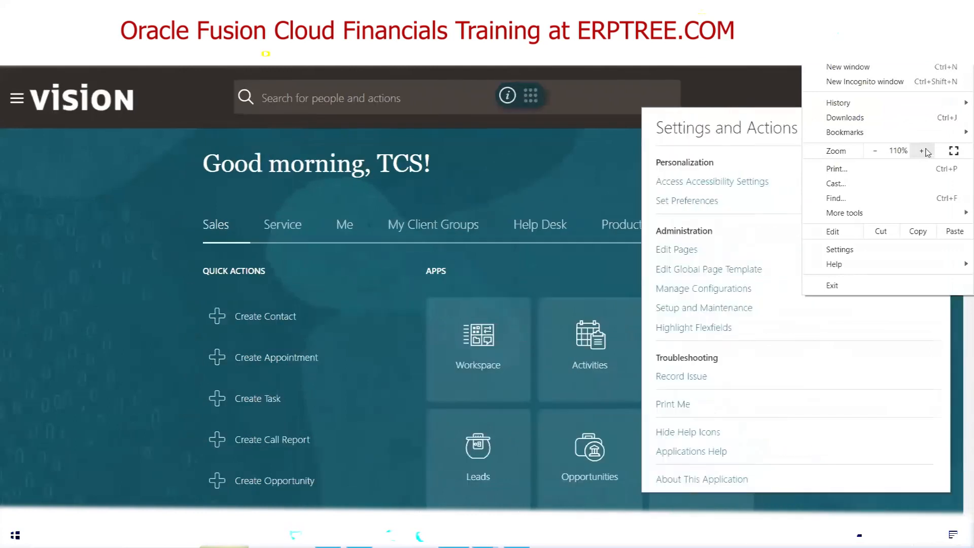
click(587, 185)
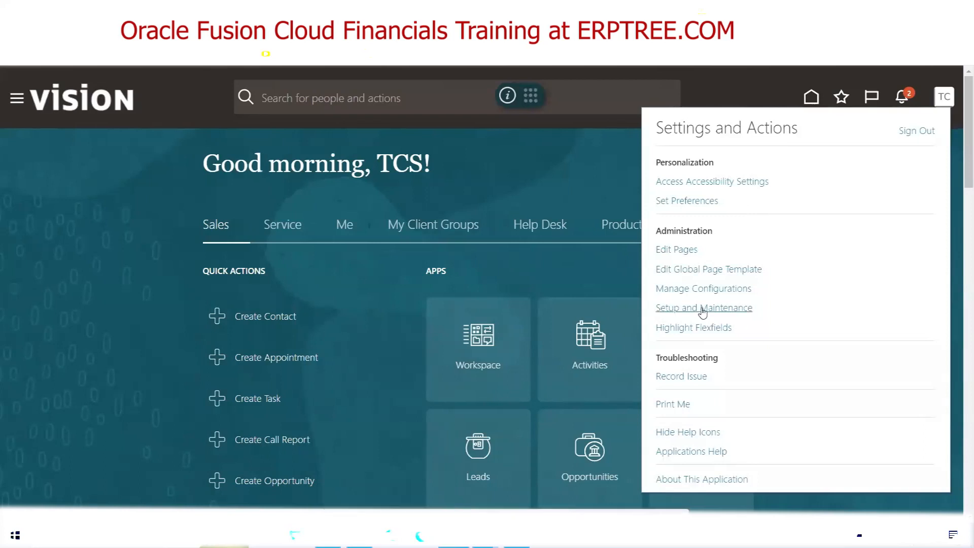
Open Setup and Maintenance and go to the Offerings page.
click(702, 307)
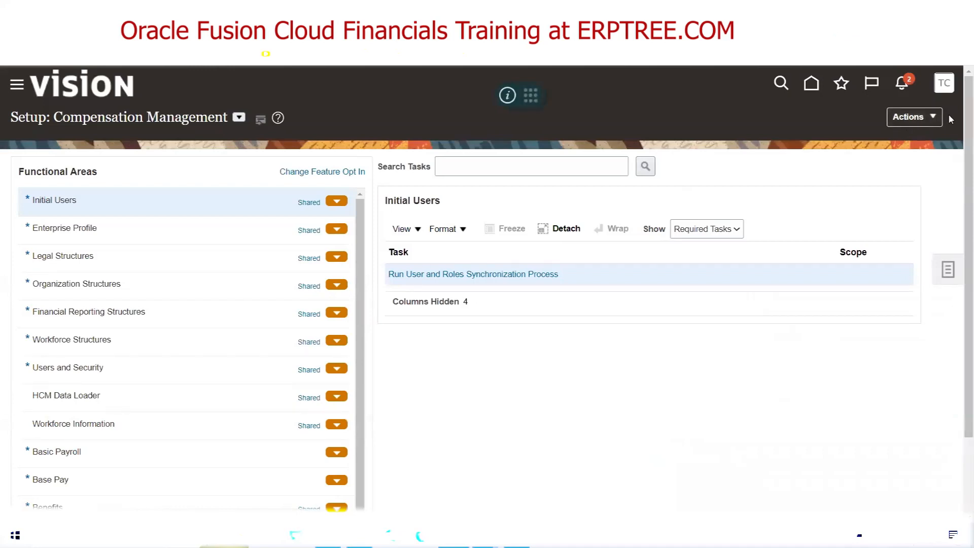
click(932, 118)
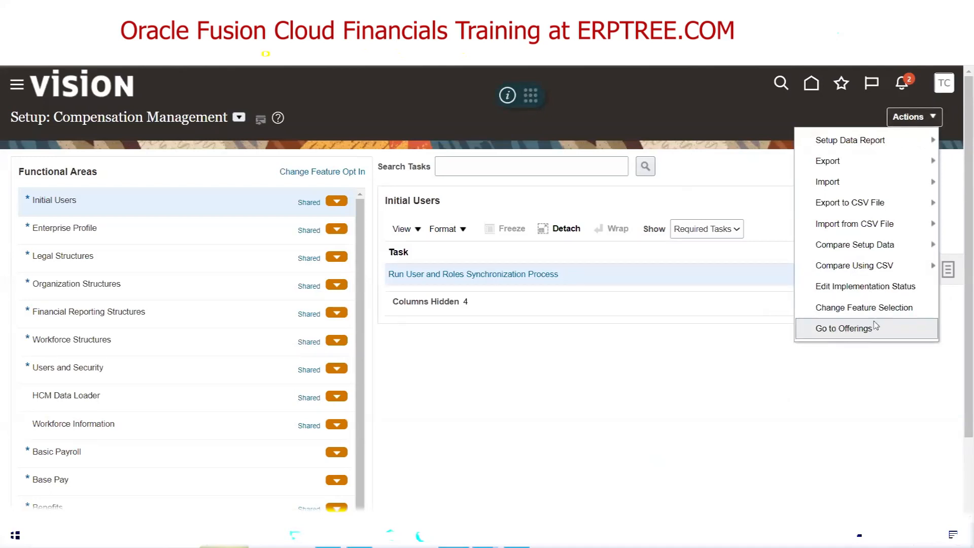
click(837, 329)
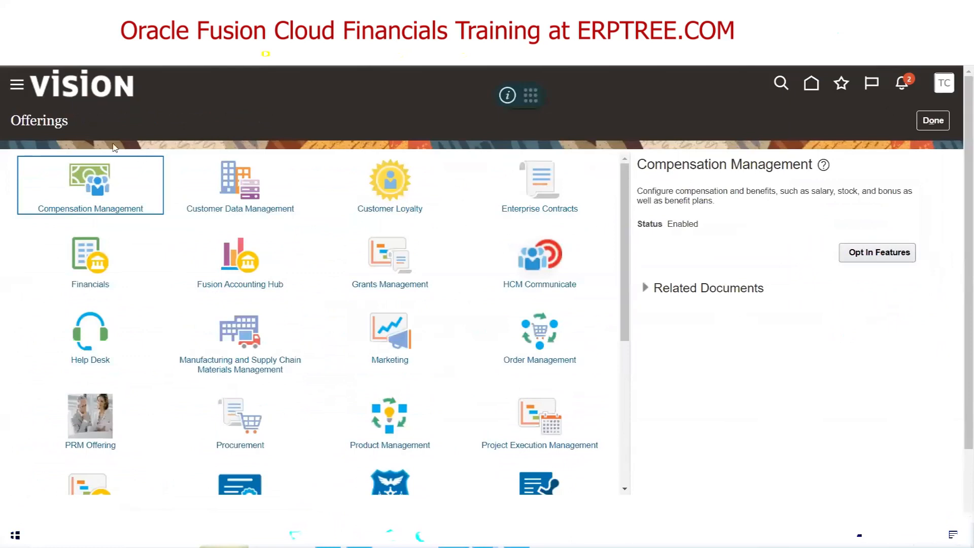
double_click(43, 123)
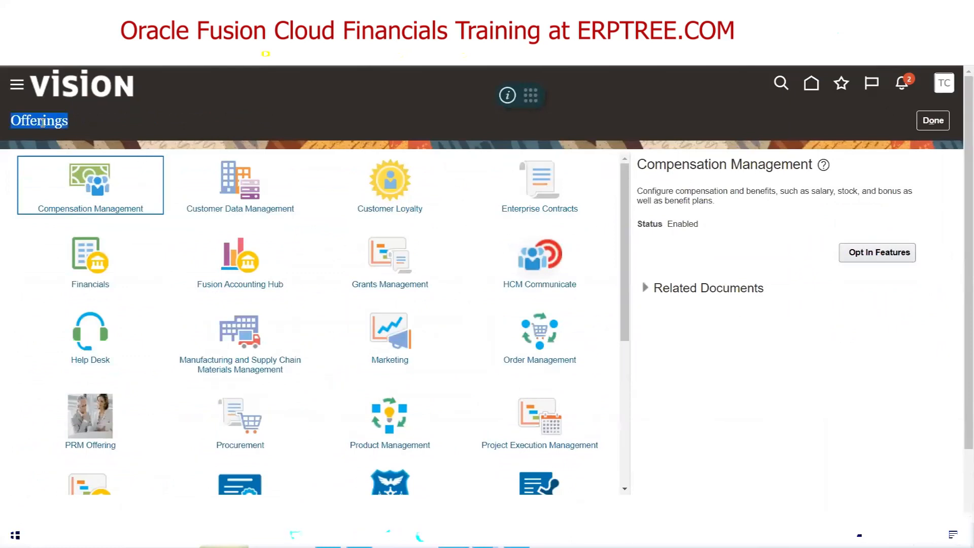
drag(625, 213, 627, 191)
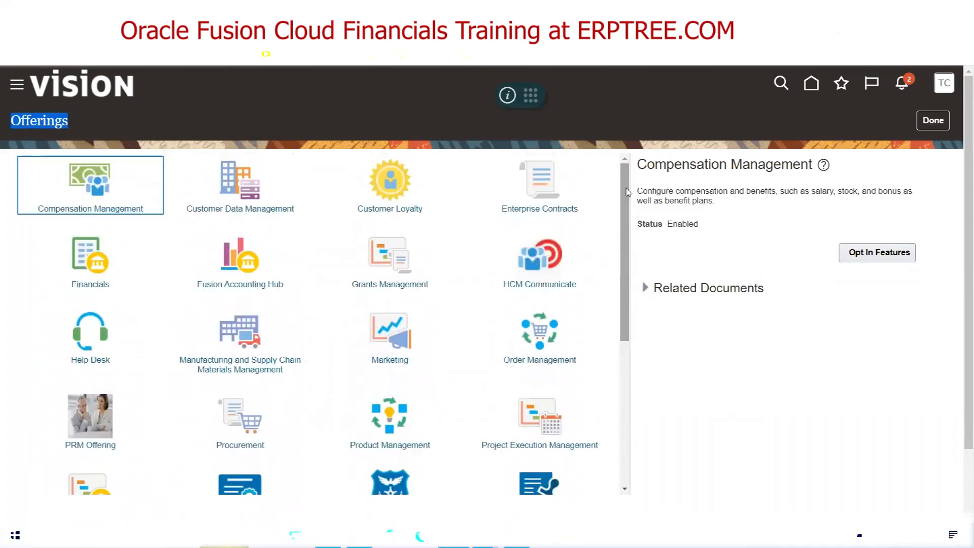
Select the Financials offering and read its description through the assets, ledgers and cash cycle areas.
click(81, 254)
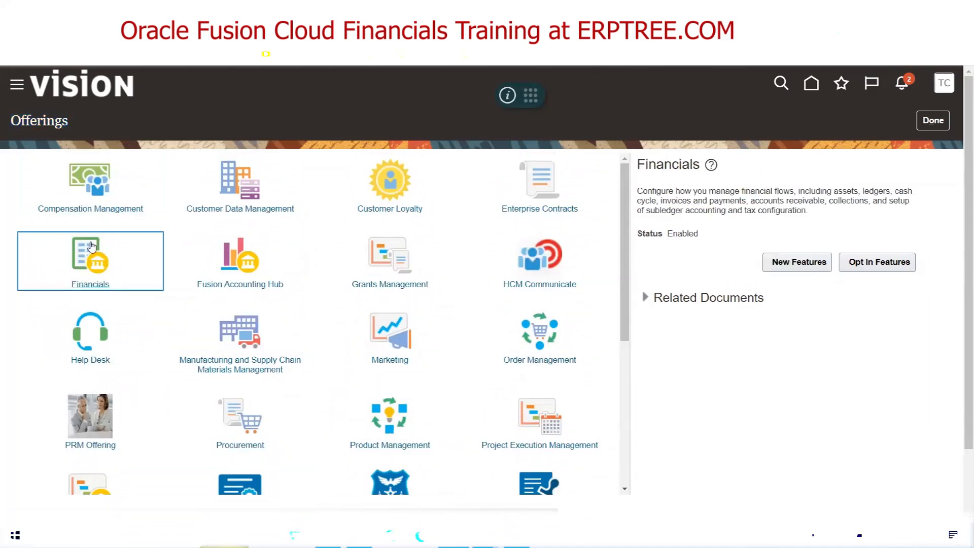
click(91, 250)
double_click(679, 164)
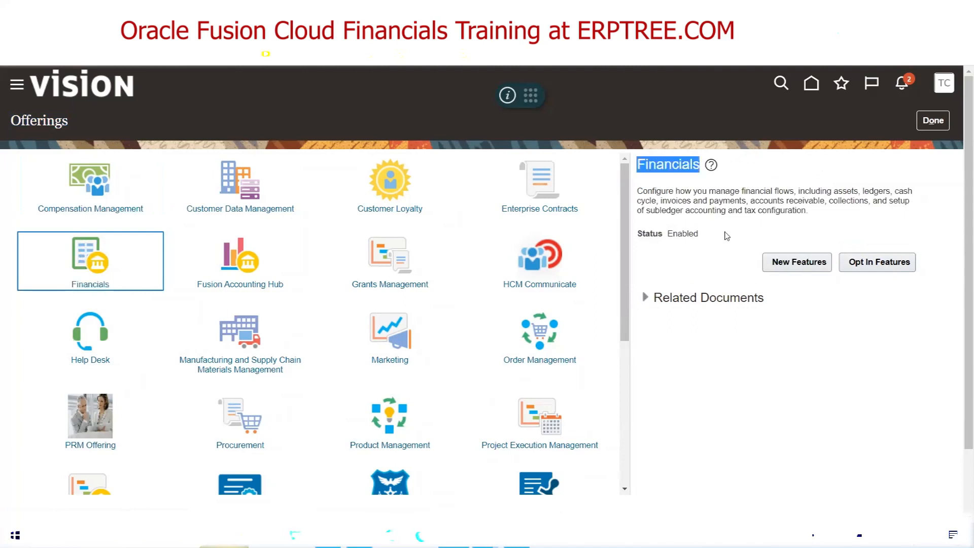
triple_click(647, 191)
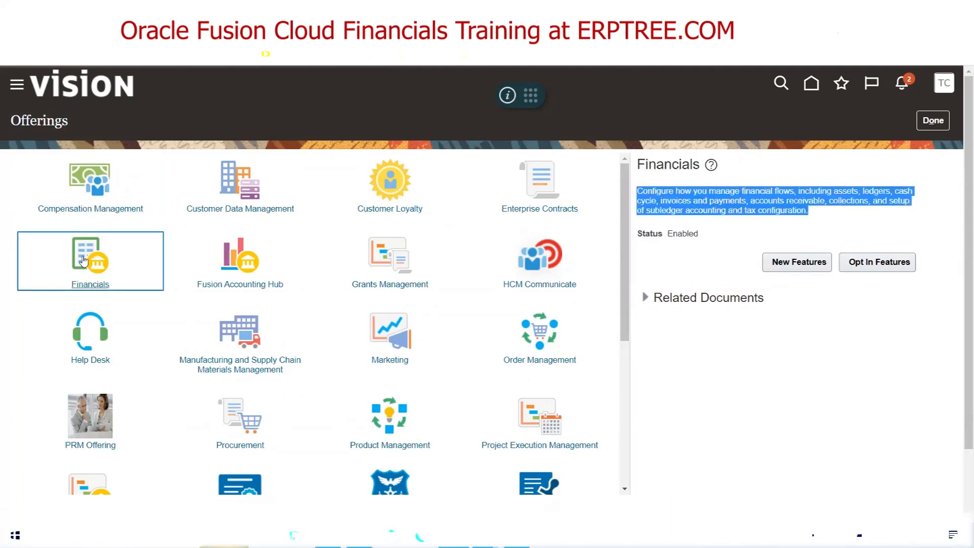
double_click(757, 201)
click(684, 200)
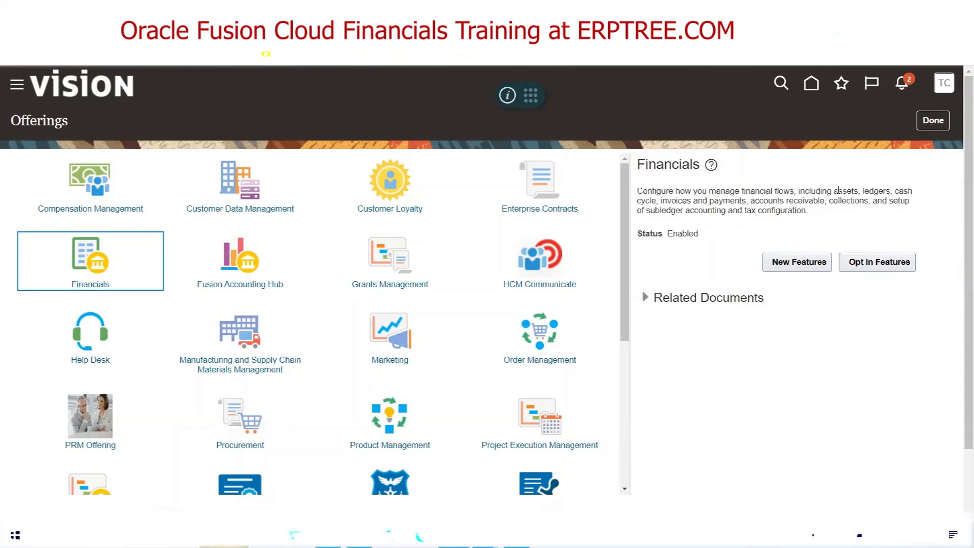
drag(831, 190, 858, 190)
drag(862, 193, 882, 187)
drag(894, 190, 660, 202)
key(alt+Tab)
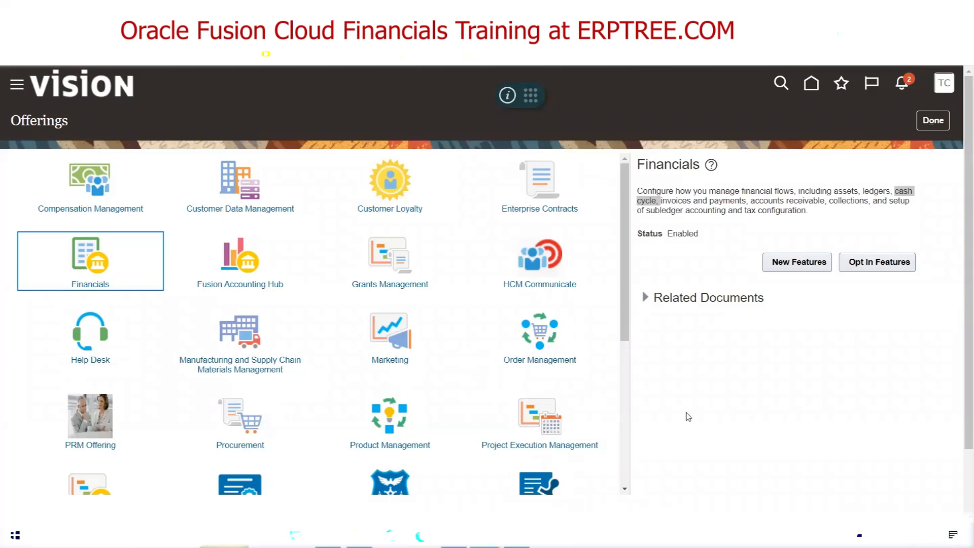
Examine every area in the Financials description, from assets and ledgers to receivables, collections, subledger accounting and tax configuration.
click(77, 246)
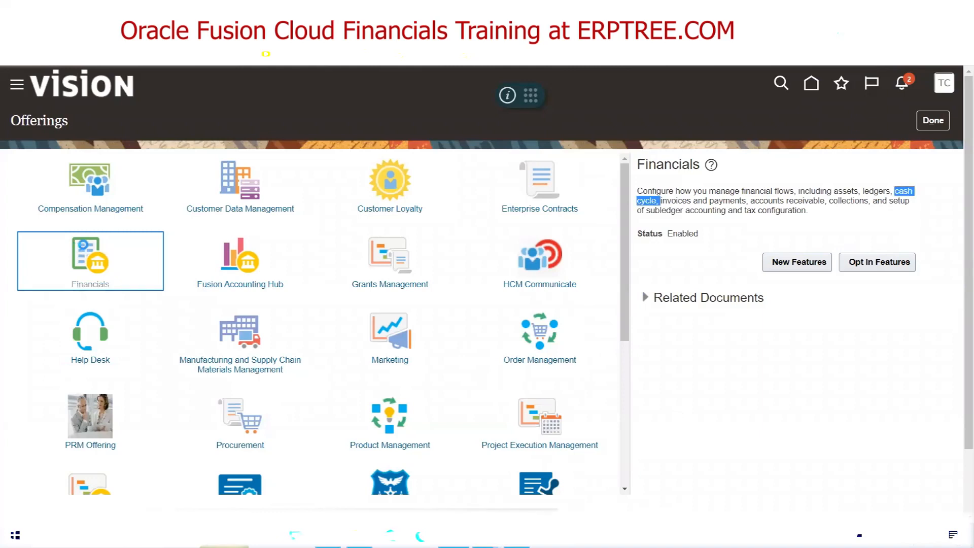
click(82, 256)
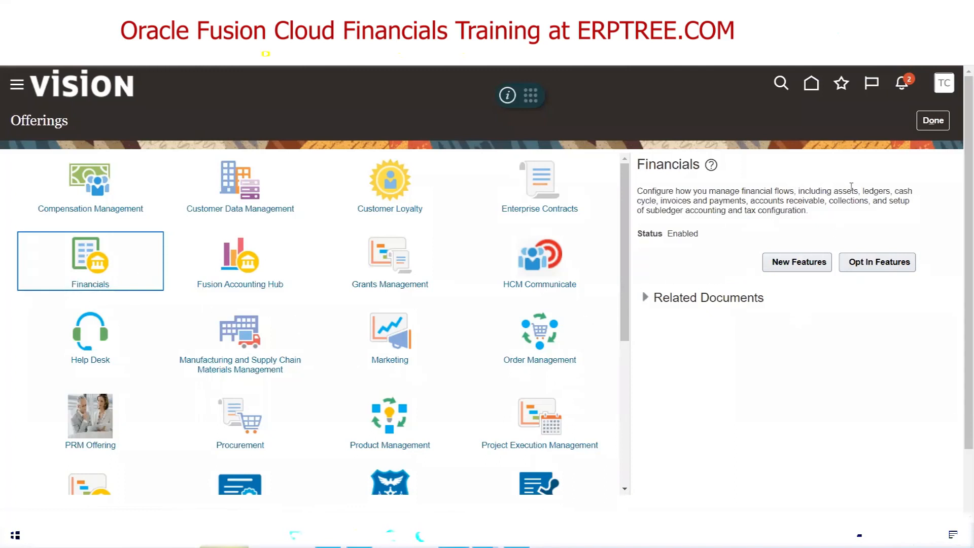
double_click(841, 191)
drag(861, 191, 890, 192)
drag(894, 191, 657, 201)
drag(661, 200, 747, 201)
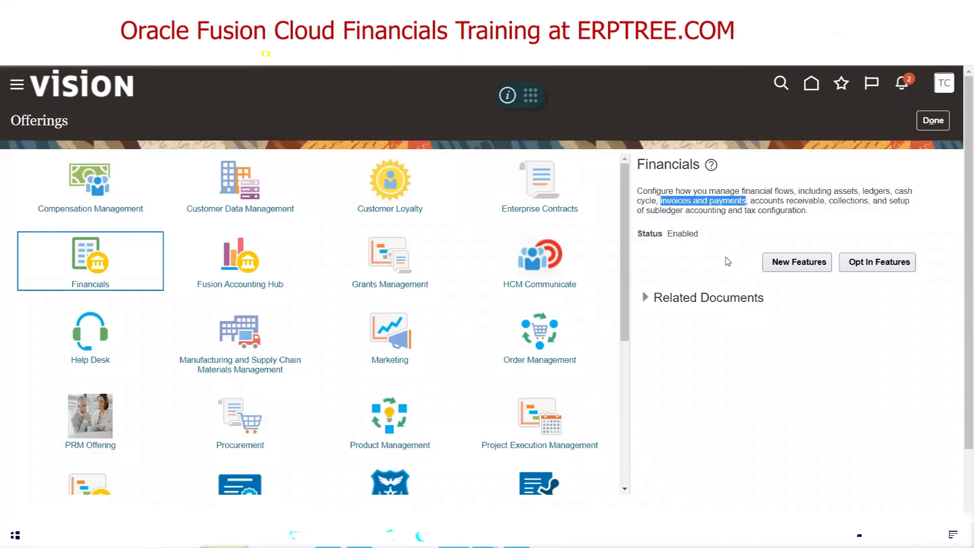
drag(749, 201, 825, 203)
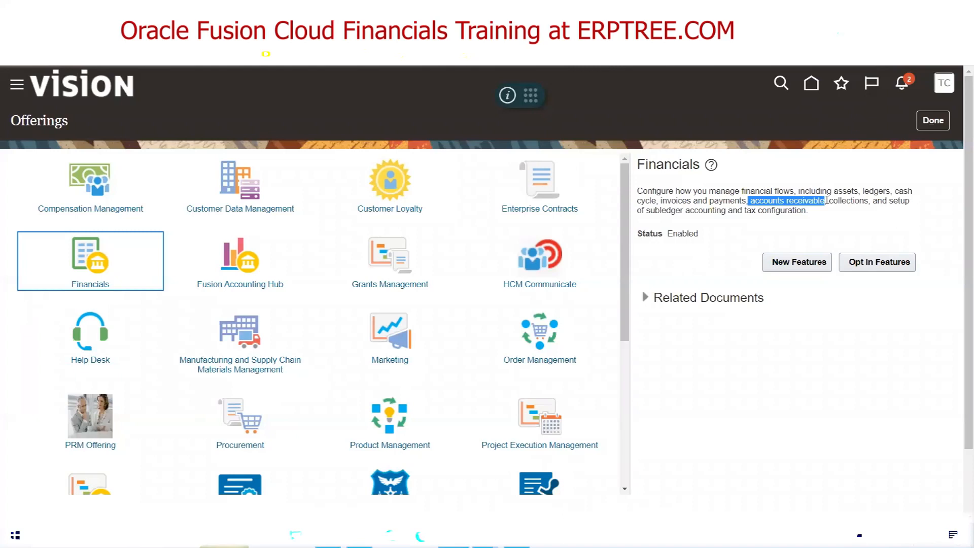
drag(829, 202, 868, 203)
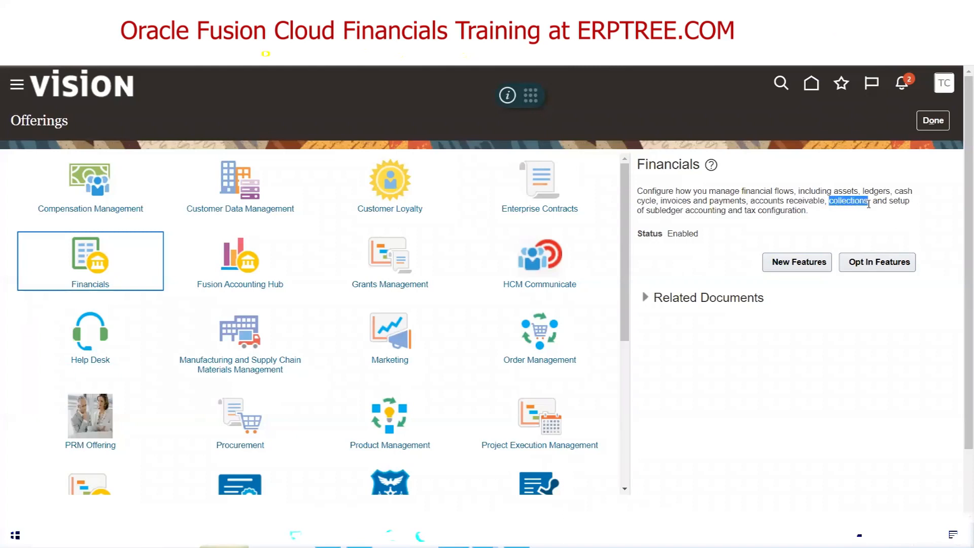
drag(646, 210, 726, 213)
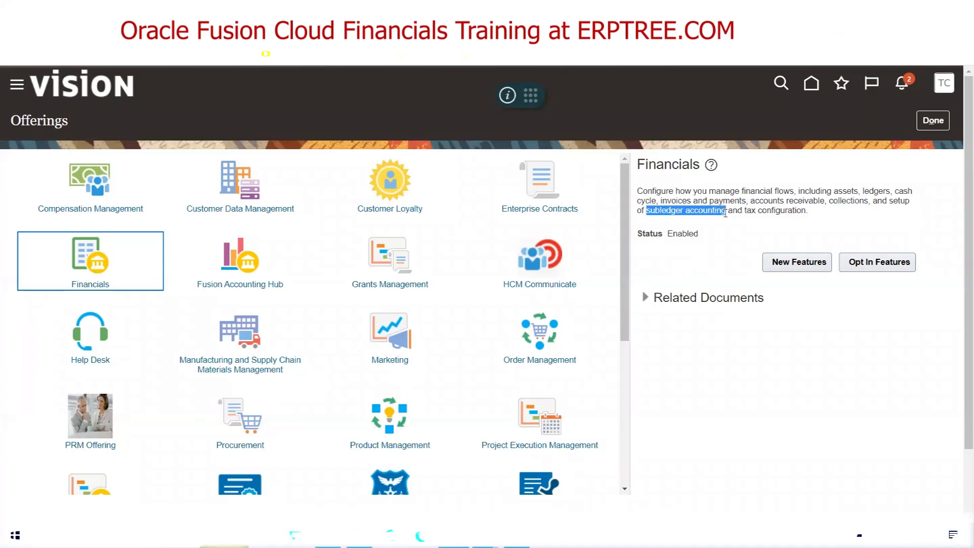
drag(744, 209, 806, 214)
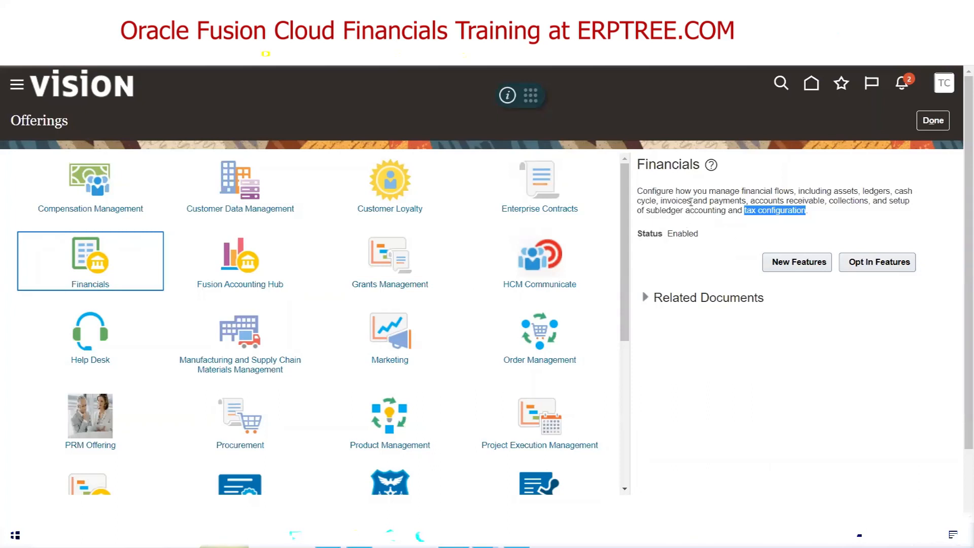
Check the invoices area in the Financials description and the offering's status.
double_click(676, 200)
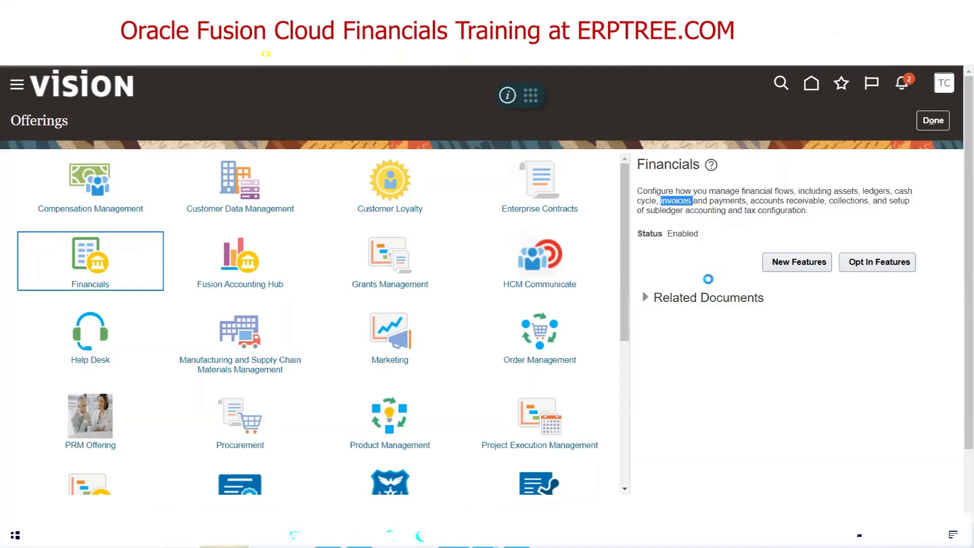
double_click(687, 234)
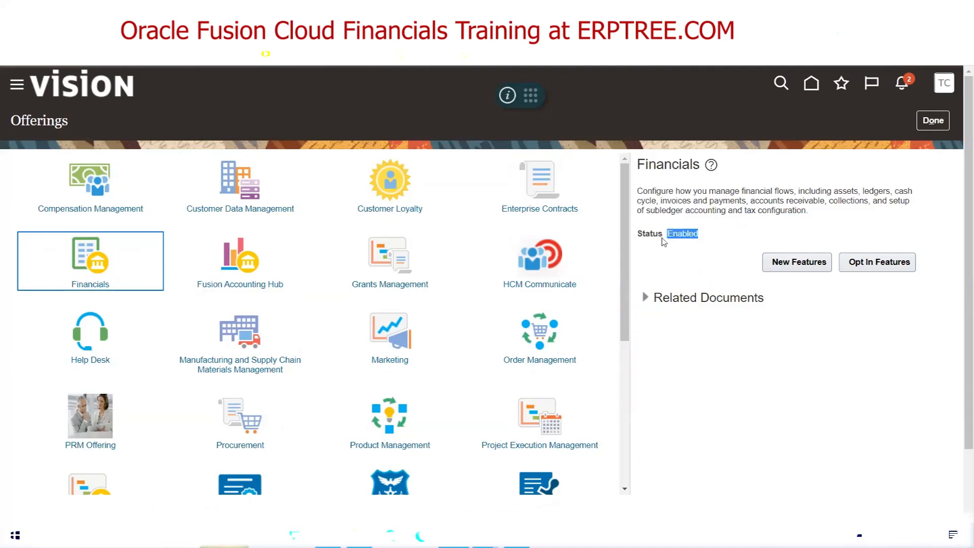
click(685, 259)
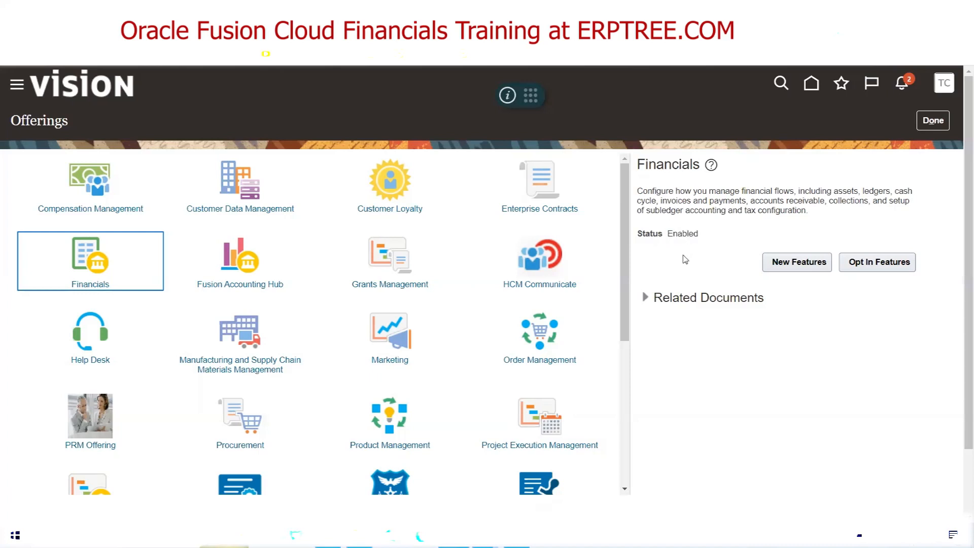
double_click(643, 234)
double_click(680, 234)
click(671, 246)
drag(667, 234, 704, 236)
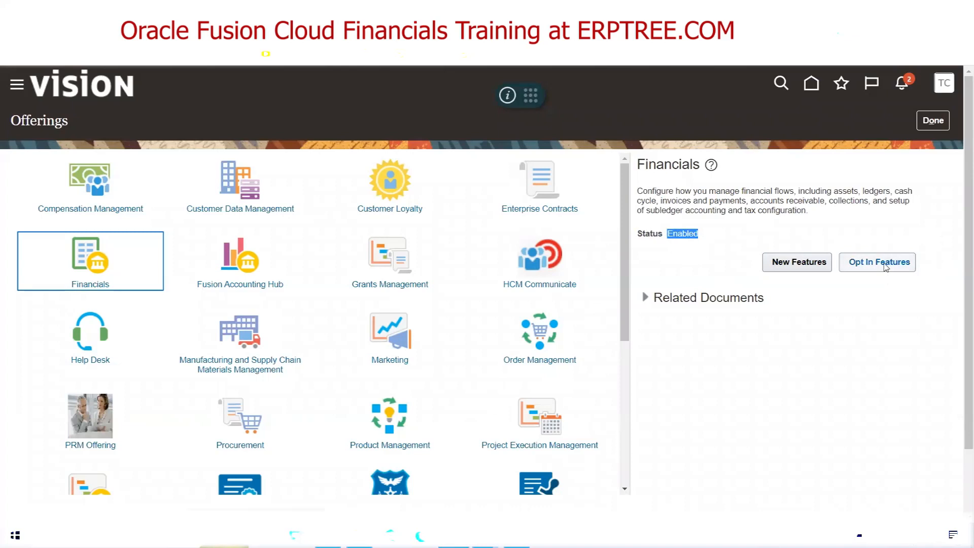
Open the opt-in features of the Financials offering and examine the Supplier Invoice Processing option.
click(885, 267)
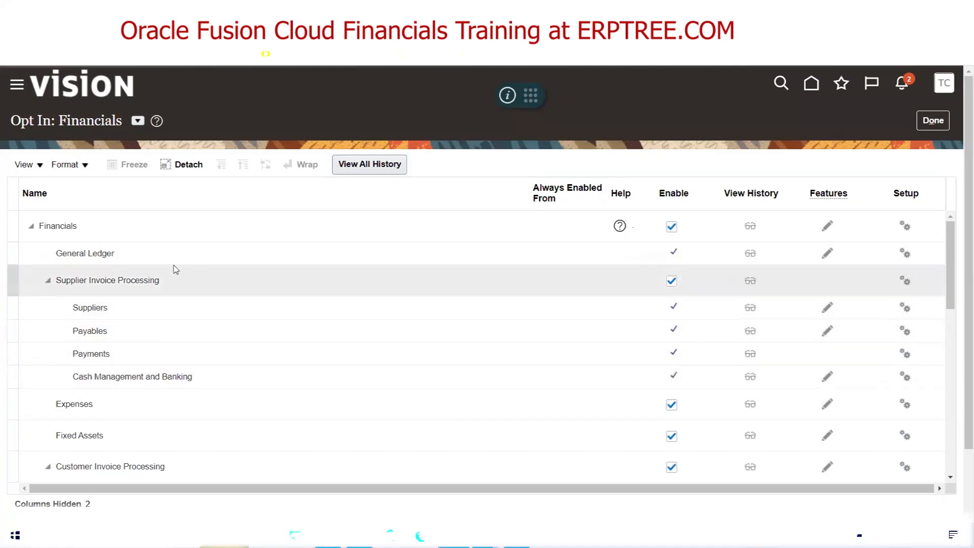
triple_click(114, 283)
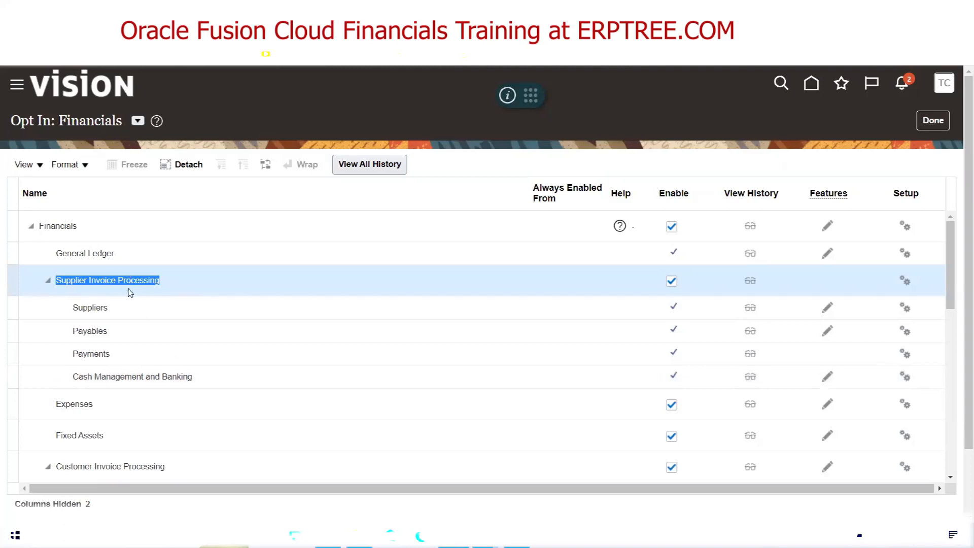
double_click(158, 282)
click(157, 282)
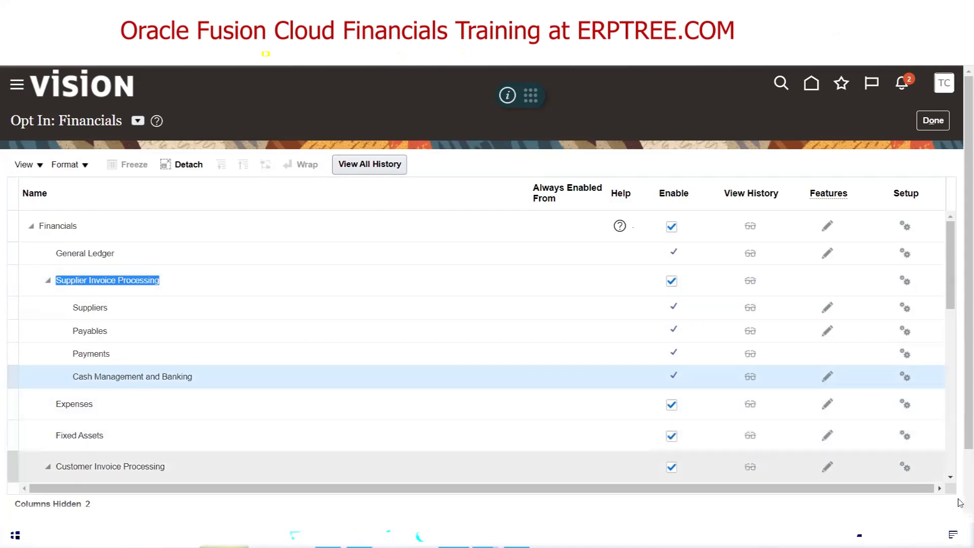
Examine the enablement of every Financials option, from General Ledger through customer invoicing and intercompany to the business intelligence analytics.
double_click(950, 478)
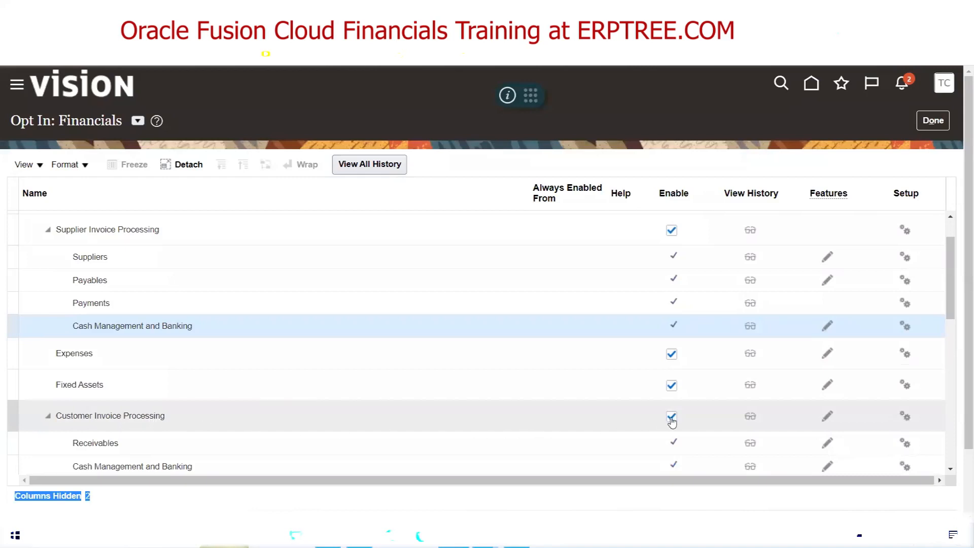
click(951, 468)
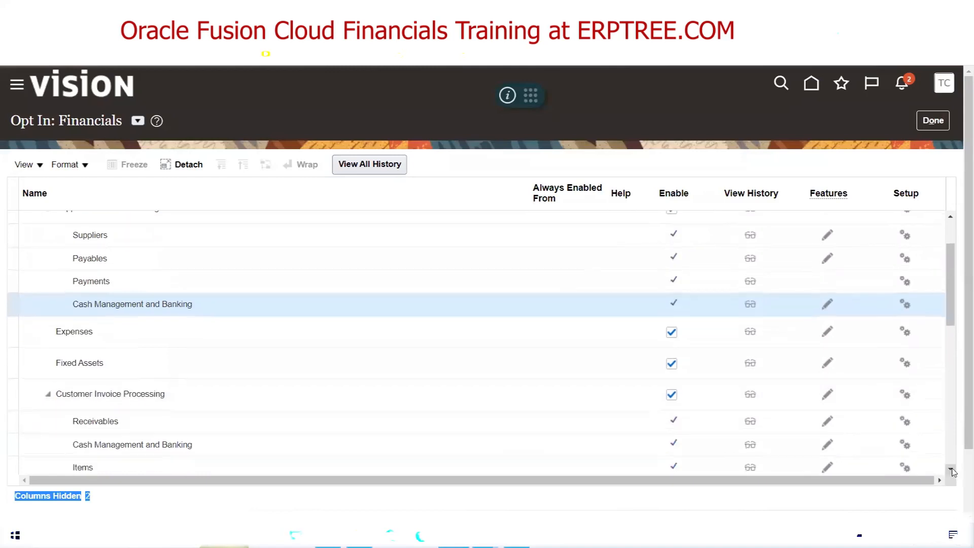
click(950, 461)
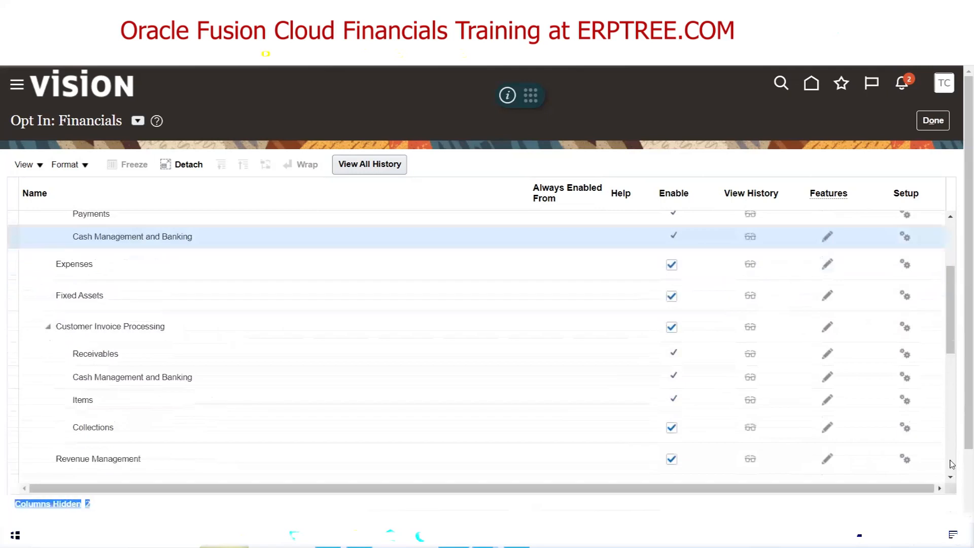
click(951, 461)
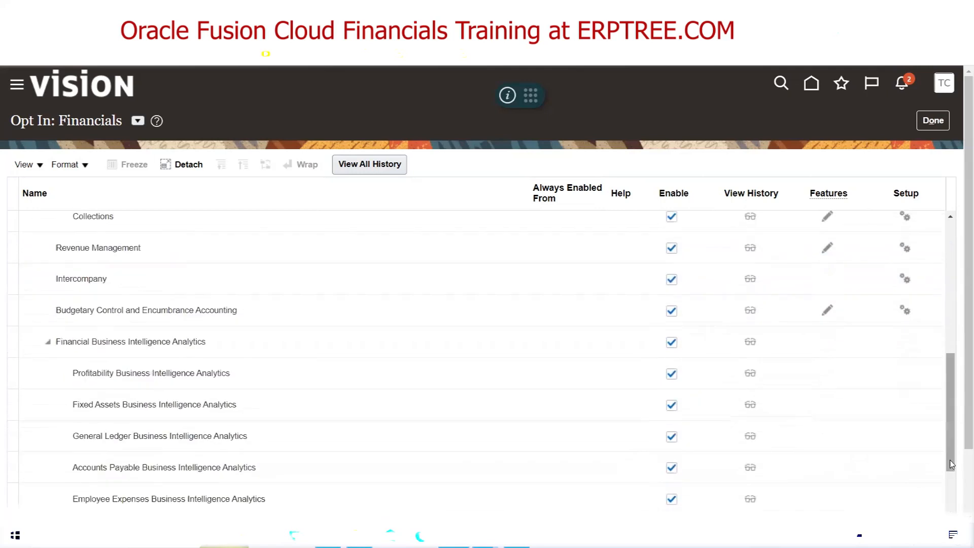
click(951, 217)
click(950, 217)
click(950, 217)
click(950, 217)
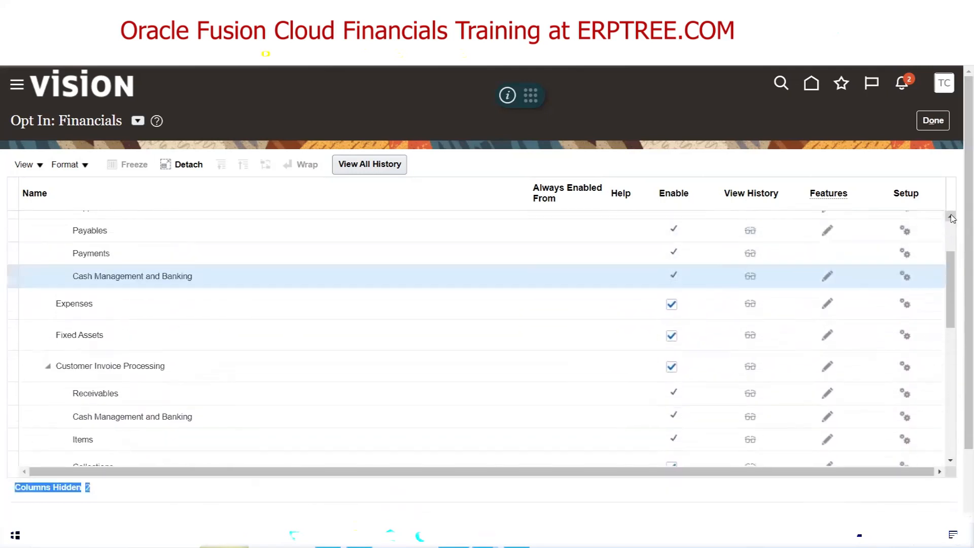
click(950, 461)
click(950, 461)
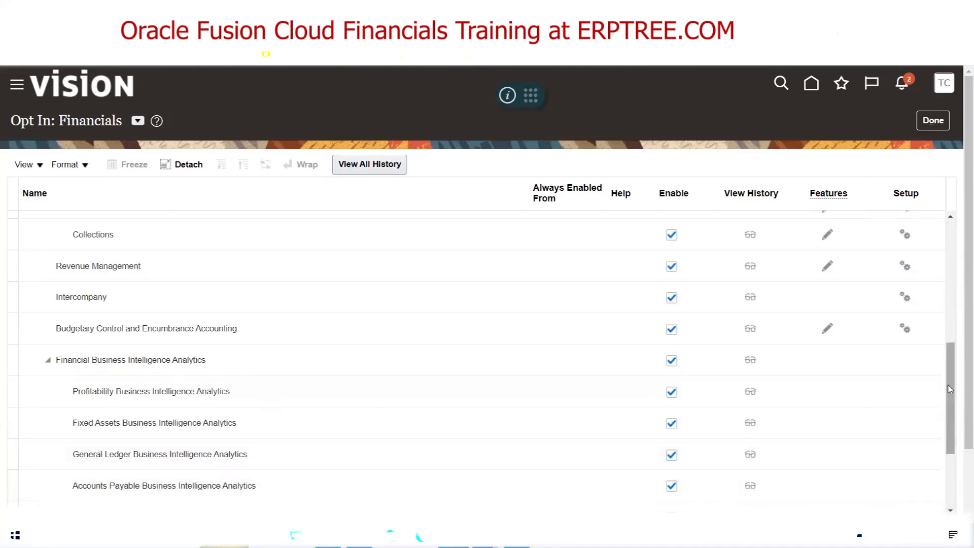
drag(950, 384, 951, 384)
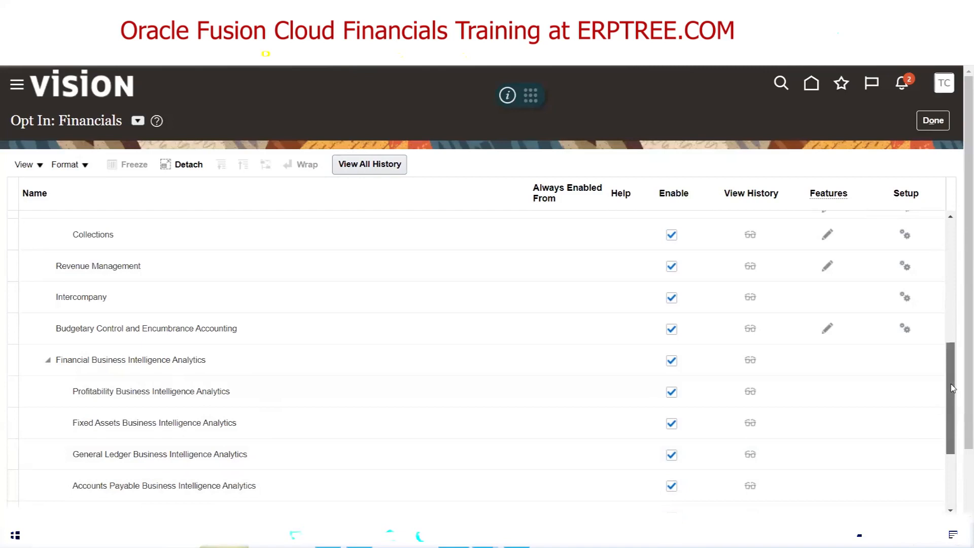
drag(951, 388, 959, 247)
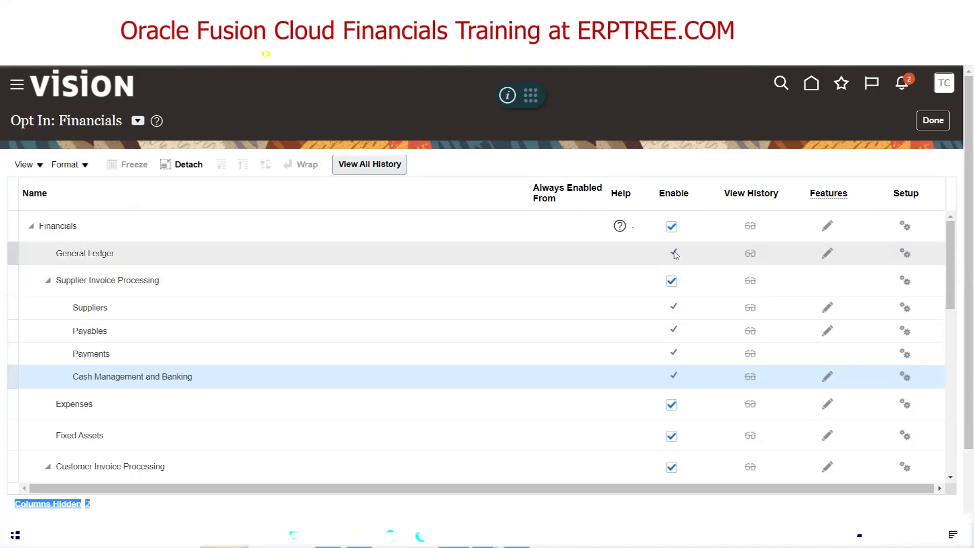
Clear the enablement of the Financials offering to request opting out of it.
click(674, 233)
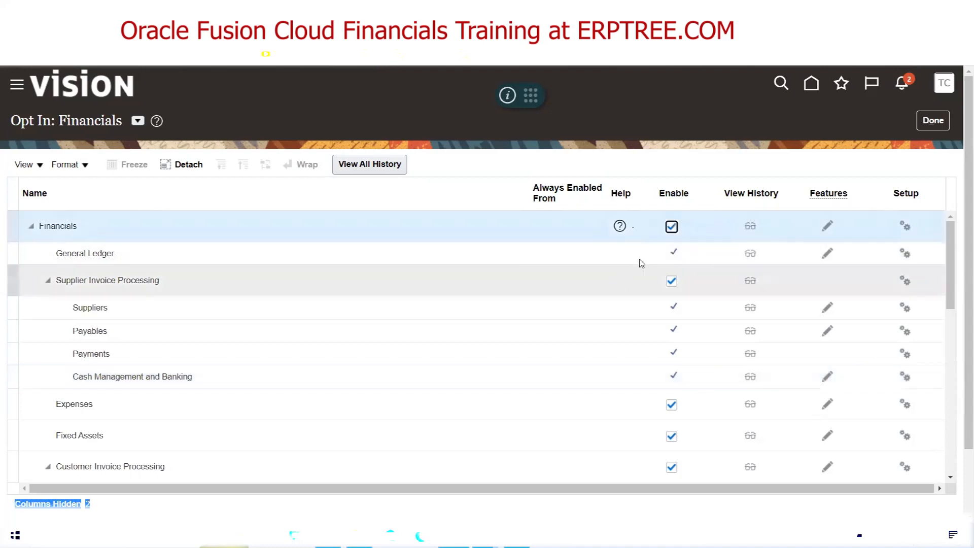
click(679, 229)
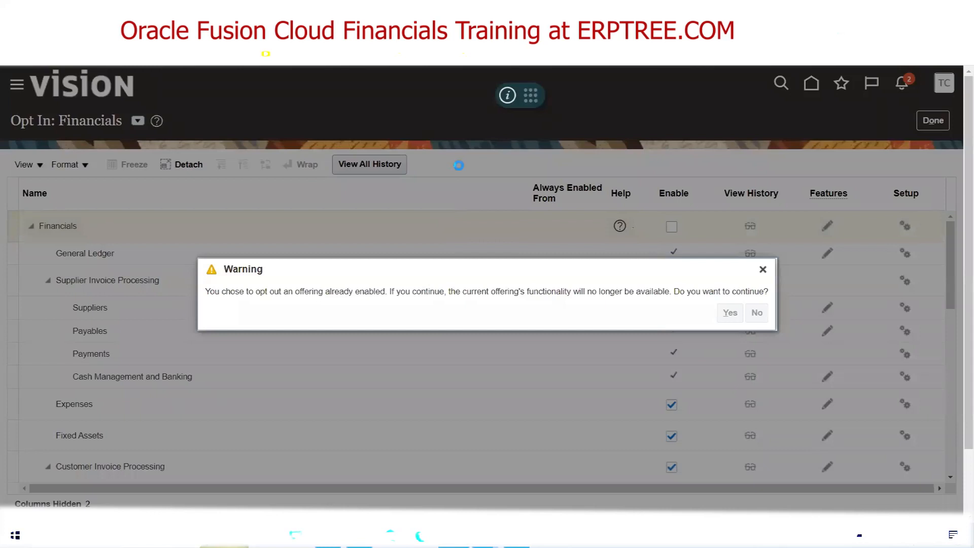
Switch to the Excel notes and review the Functional Setup Manager steps for enabling offerings, creating an implementation project and selecting offerings into it.
click(359, 536)
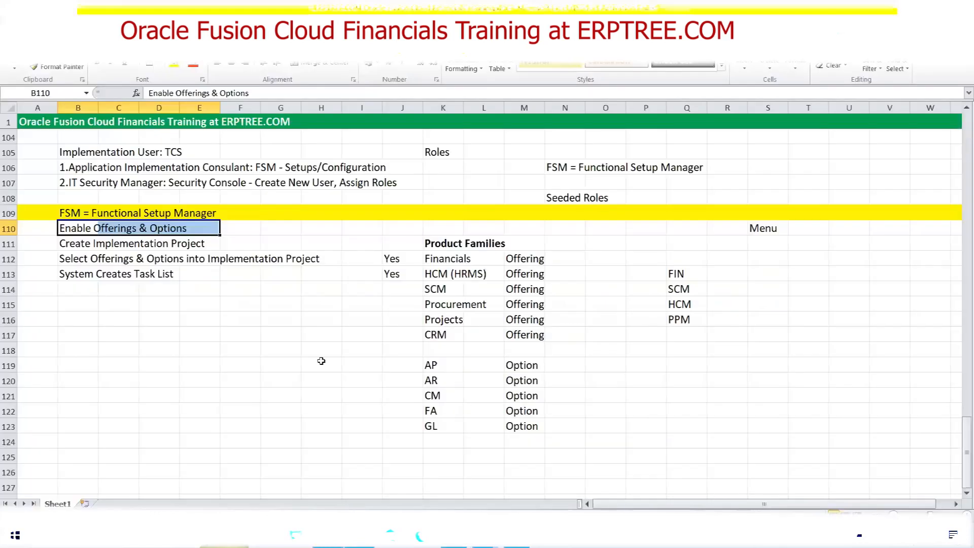
click(78, 229)
drag(79, 228, 193, 229)
click(73, 243)
drag(73, 242, 208, 243)
drag(72, 257, 325, 257)
drag(390, 259, 487, 337)
drag(388, 259, 469, 276)
drag(76, 259, 312, 257)
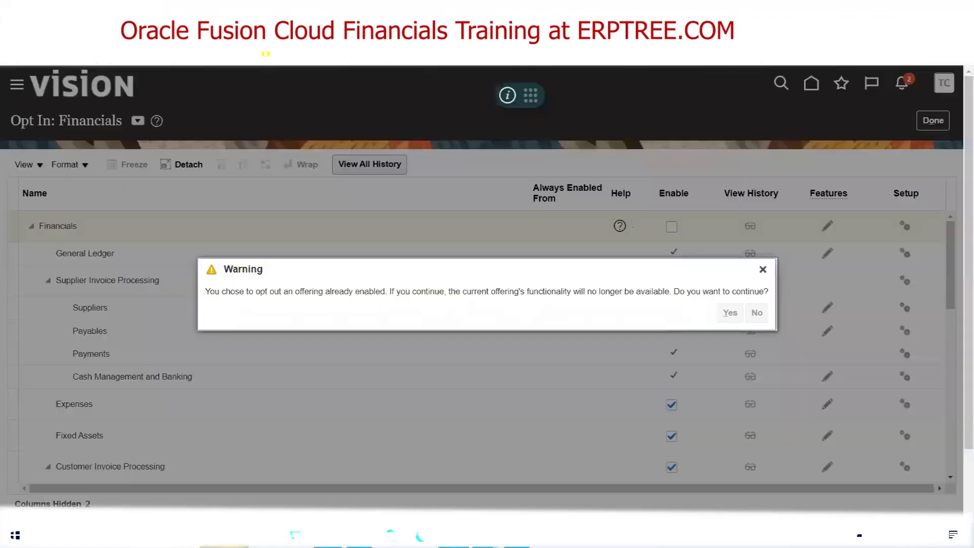
Return to the Oracle Fusion page, confirm opting out of Financials and disable Supplier Invoice Processing as well.
click(730, 311)
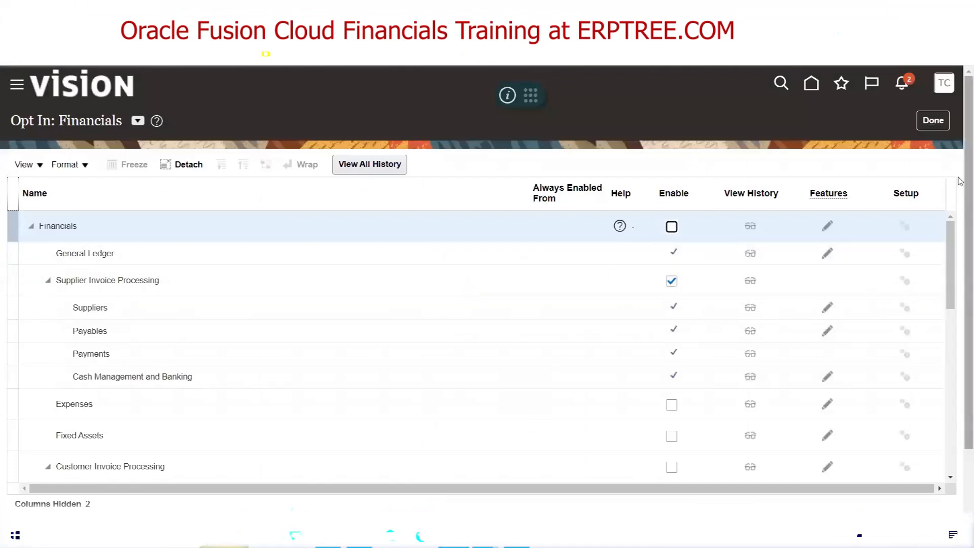
scroll(960, 225, down, 1)
scroll(960, 226, down, 1)
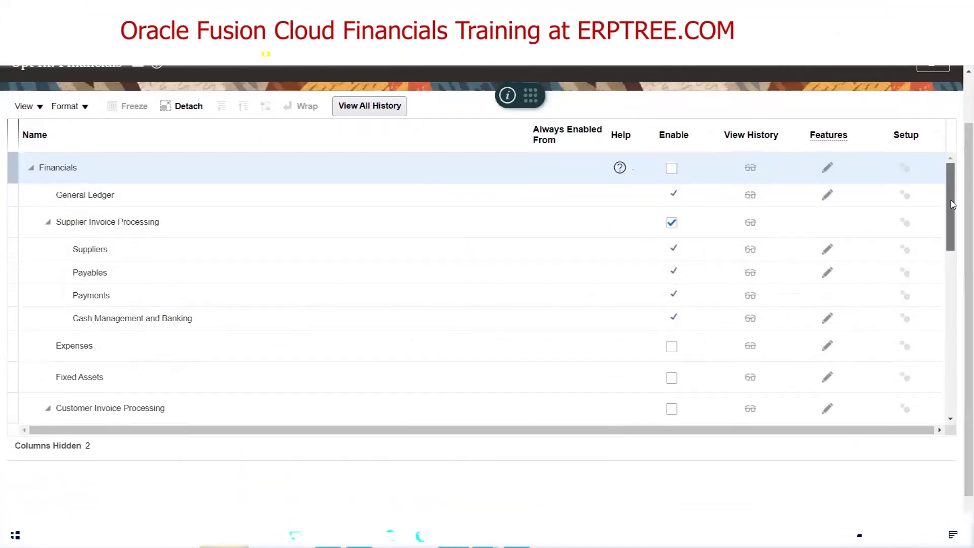
scroll(952, 205, down, 1)
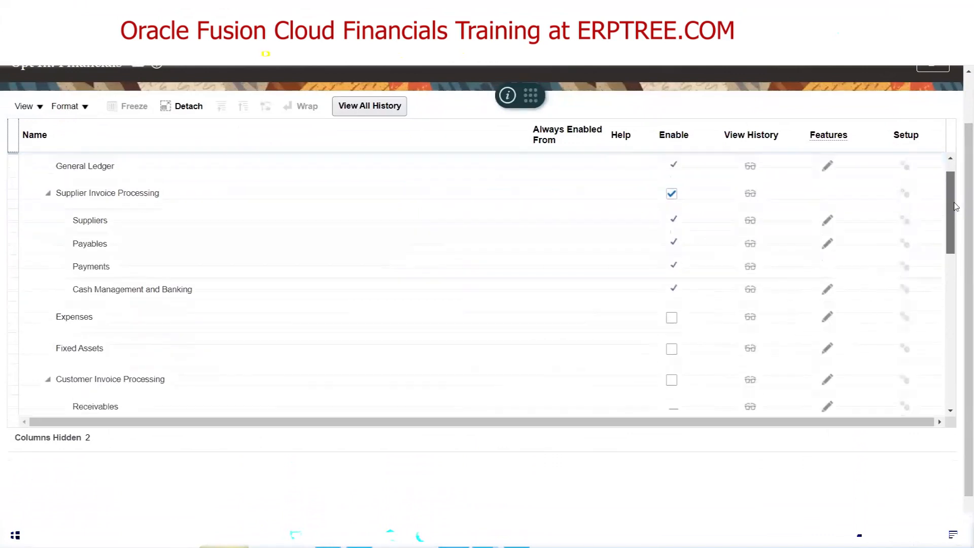
scroll(956, 204, up, 1)
click(672, 219)
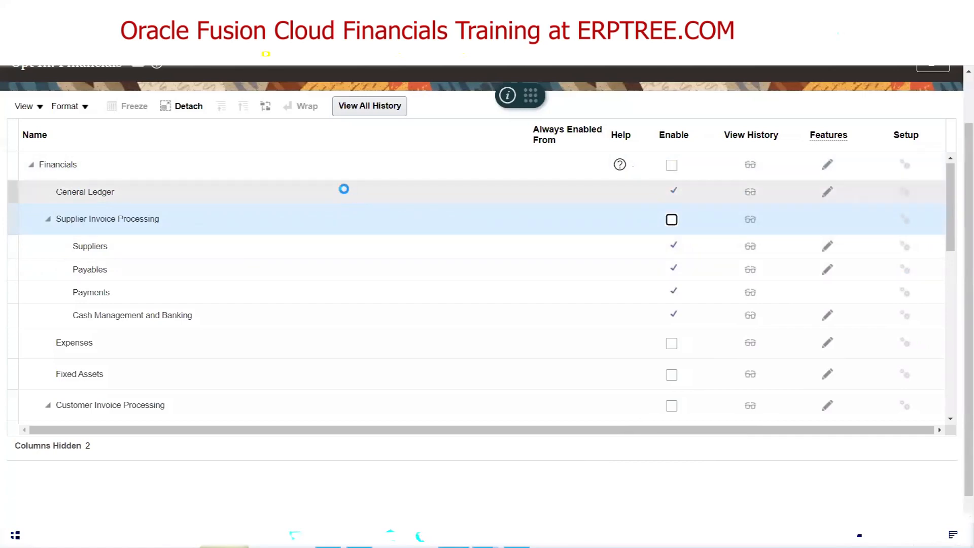
Enable the Financials offering with its Supplier Invoice Processing, Expenses, Fixed Assets and Customer Invoice Processing options.
scroll(747, 233, down, 1)
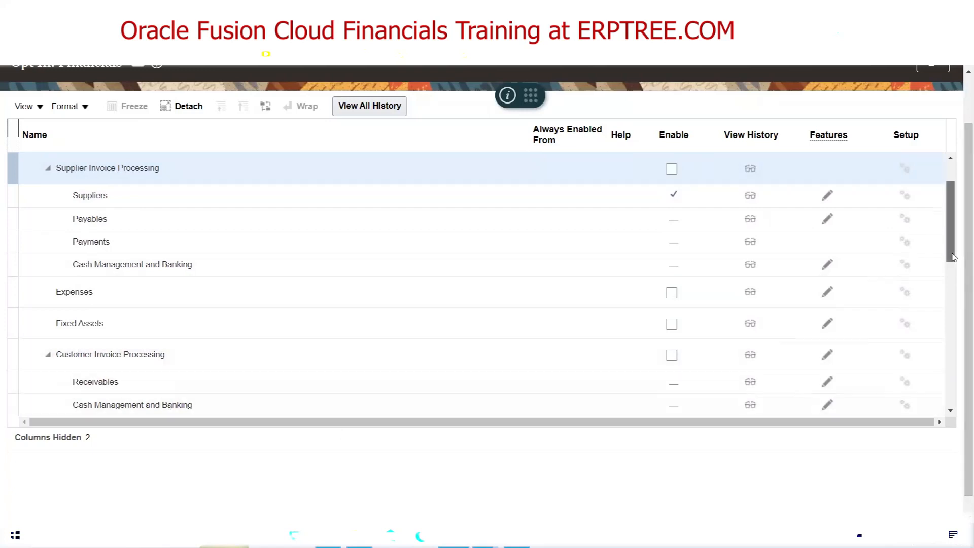
scroll(960, 244, up, 2)
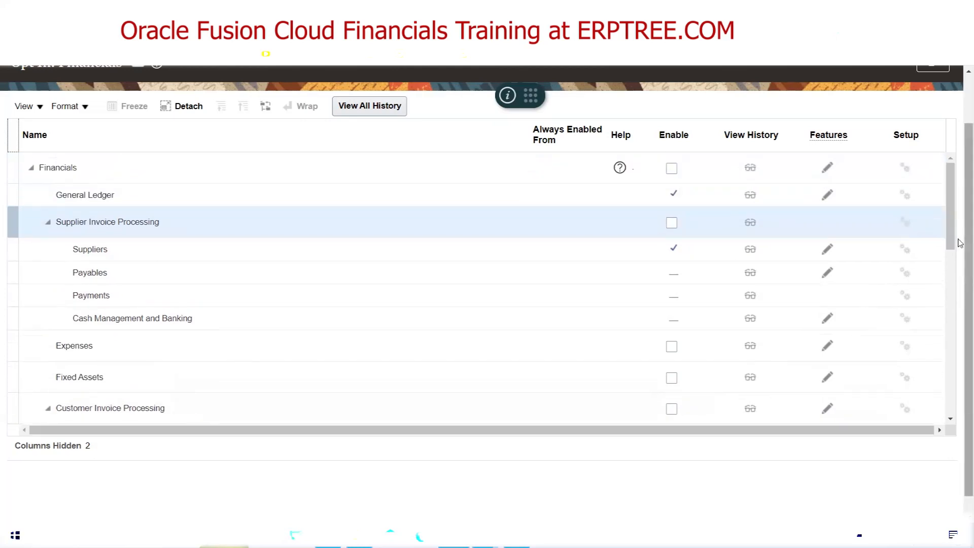
scroll(960, 243, up, 2)
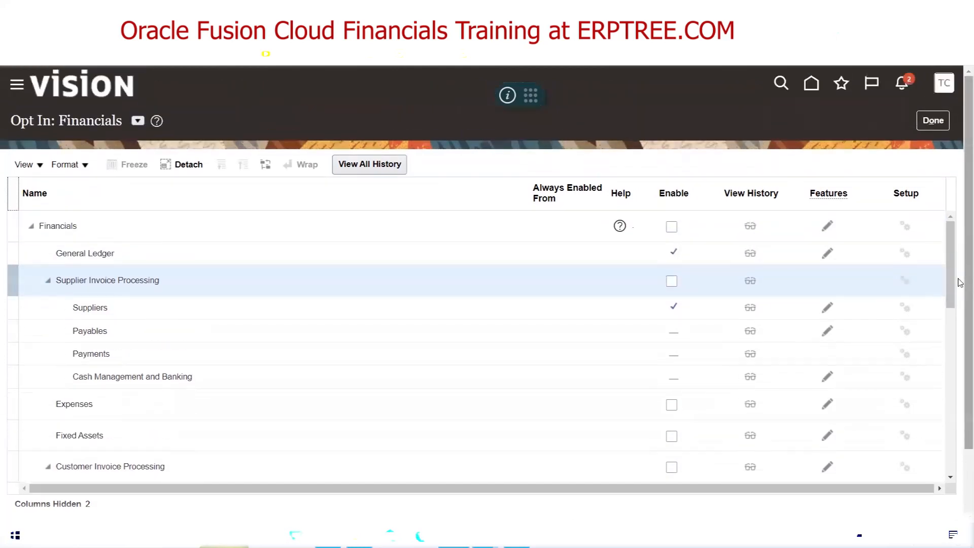
click(671, 227)
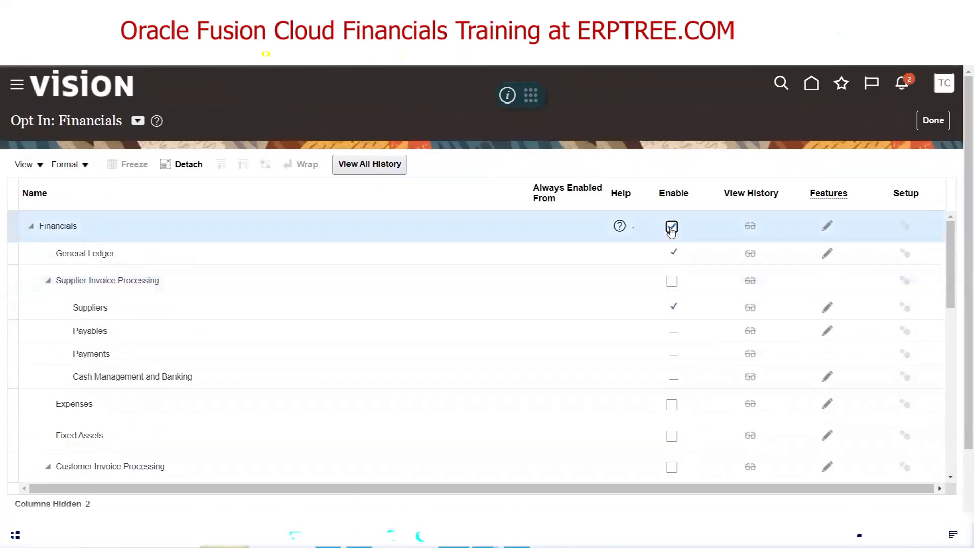
click(671, 282)
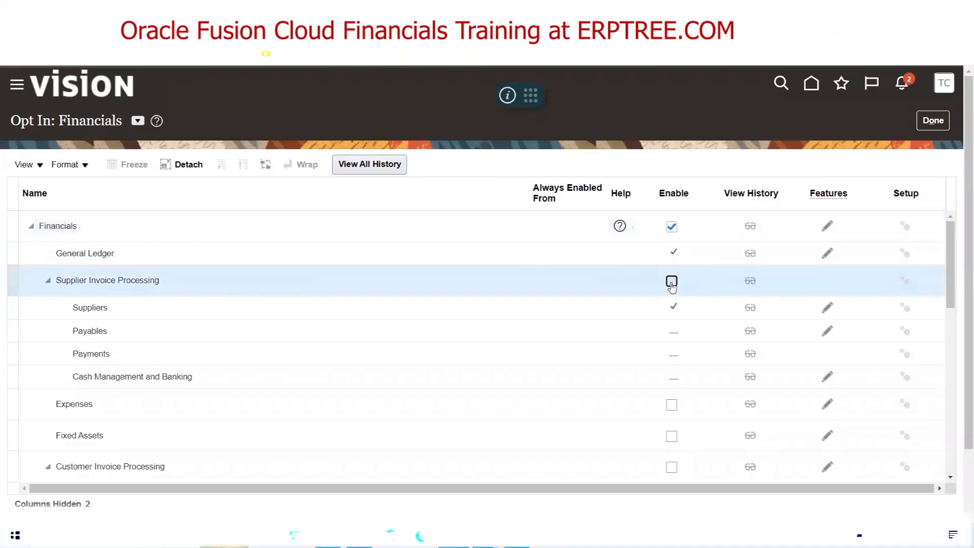
click(671, 405)
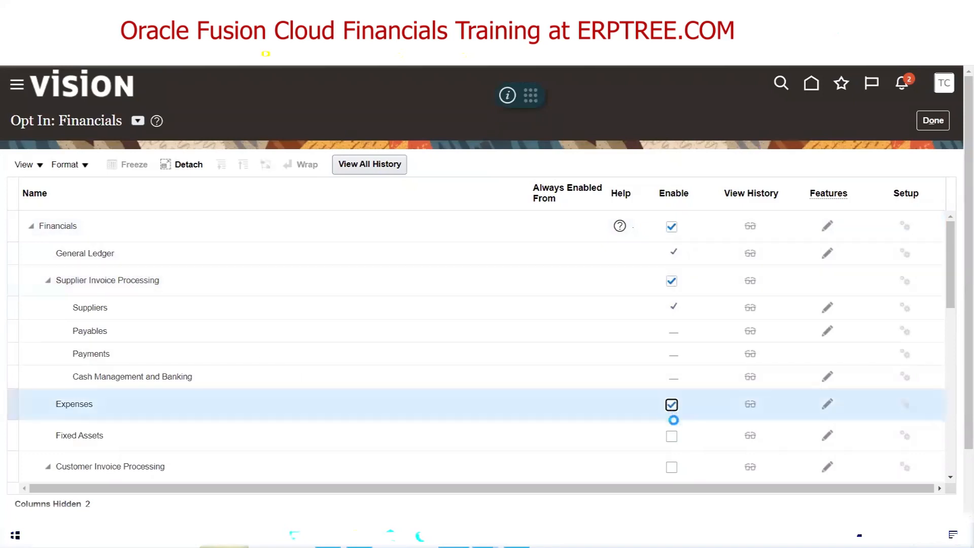
click(672, 436)
click(672, 467)
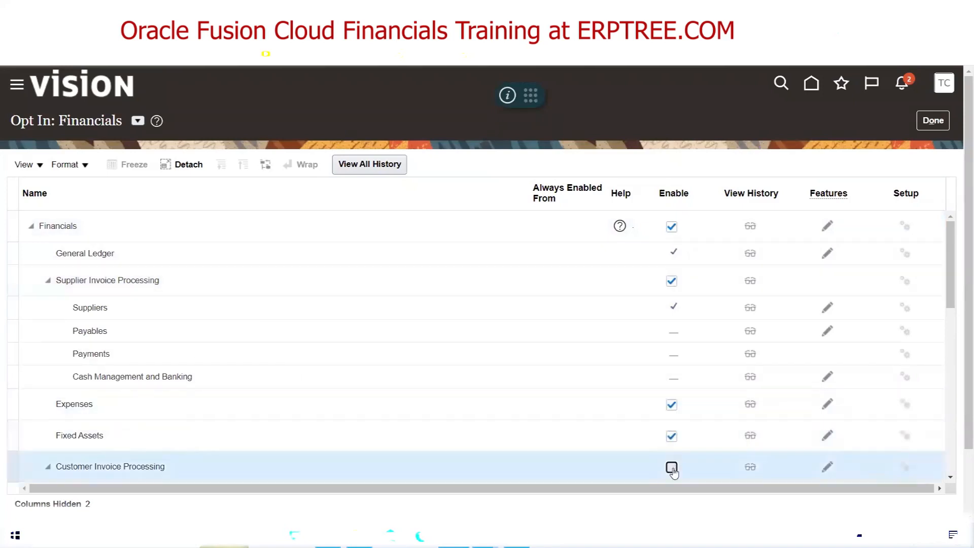
Enable the Collections option under Customer Invoice Processing.
drag(952, 257, 960, 291)
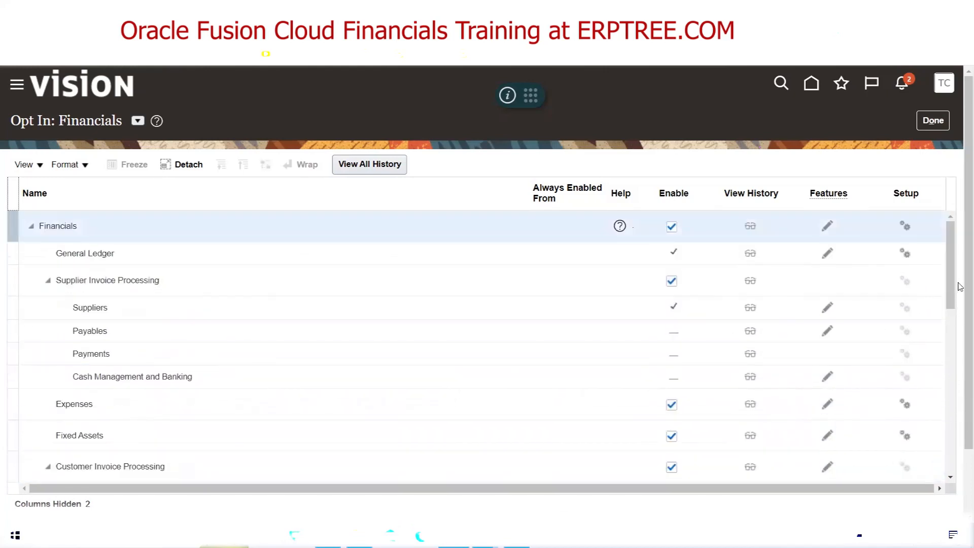
drag(954, 262, 954, 309)
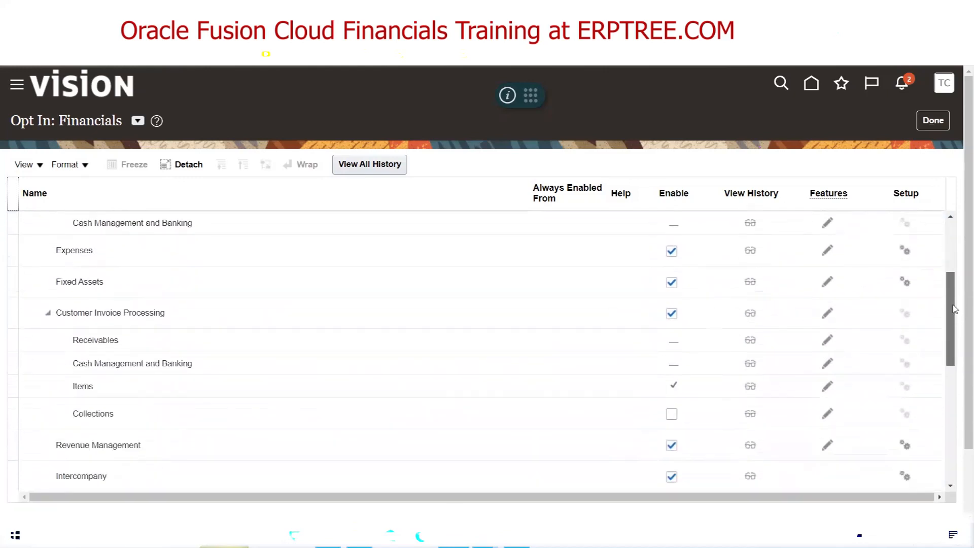
click(671, 414)
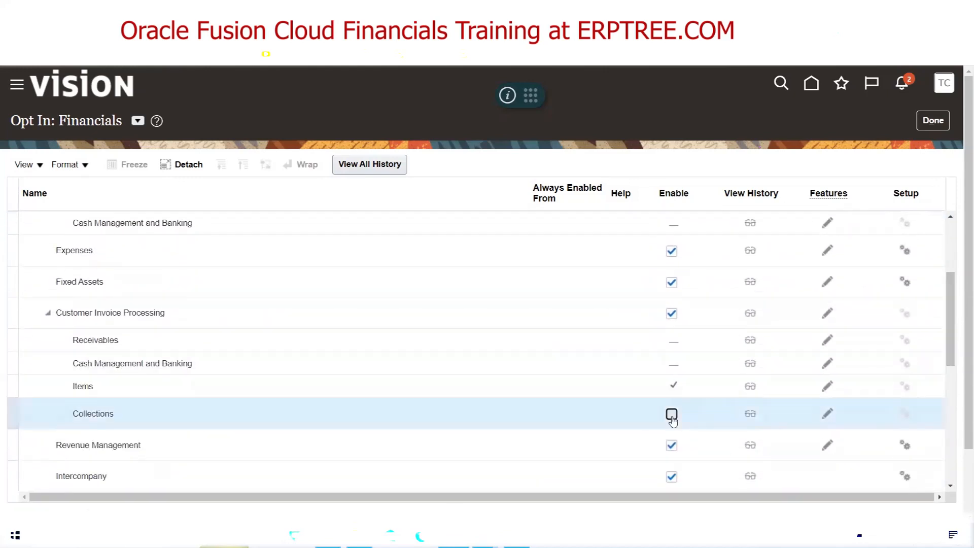
Open the features of the top-level Financials offering for editing.
drag(952, 306, 947, 247)
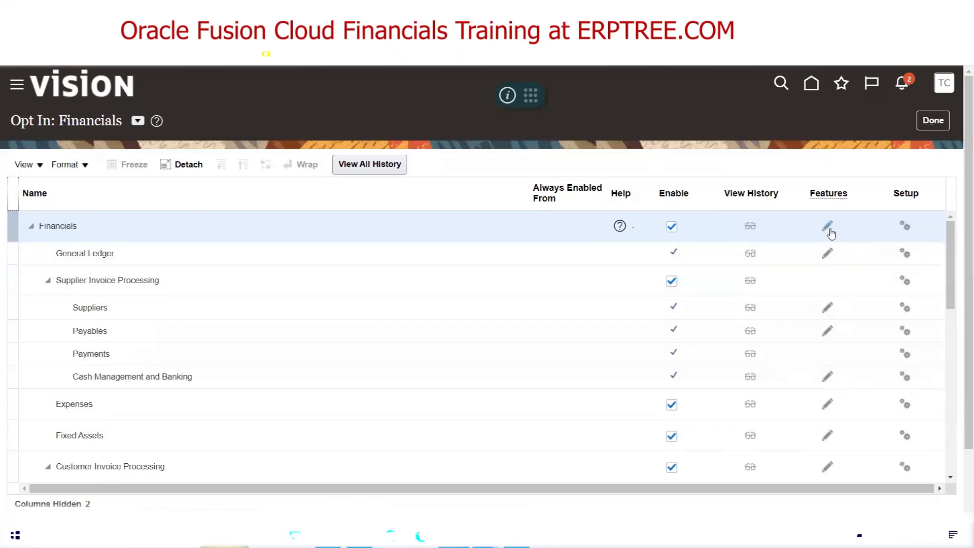
click(827, 226)
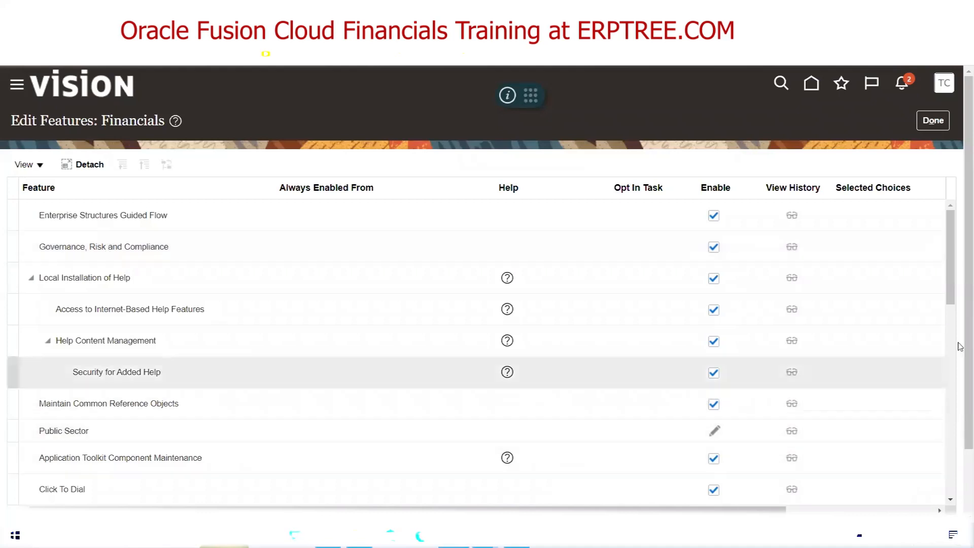
Review the Financials features and the Financials opt-in list, then finish both and return to the Offerings page.
scroll(951, 265, down, 1)
drag(951, 265, 960, 233)
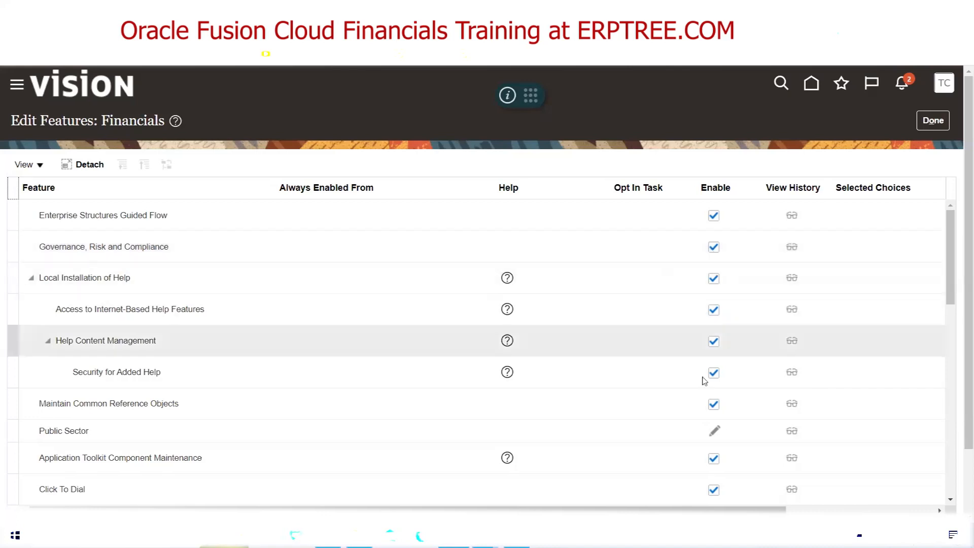
click(932, 120)
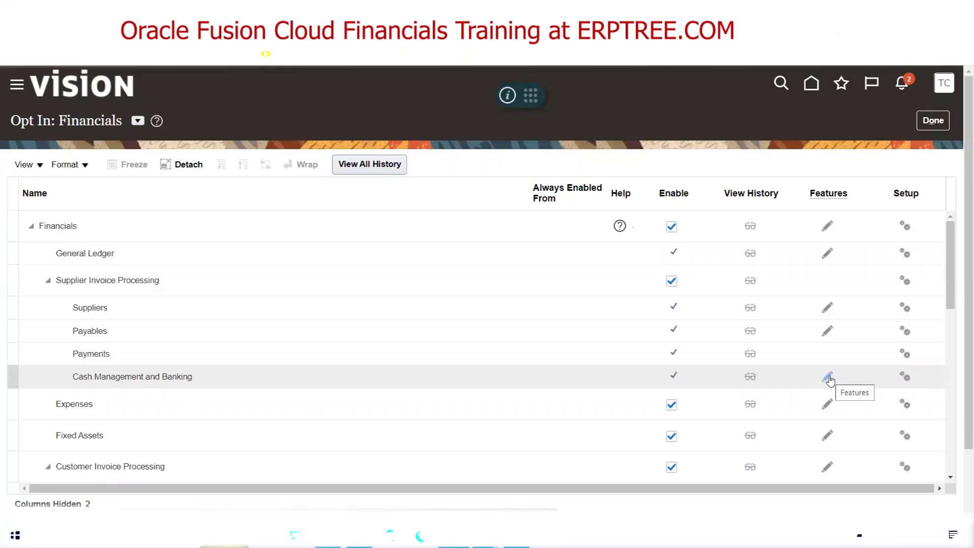
click(954, 346)
drag(955, 347, 950, 254)
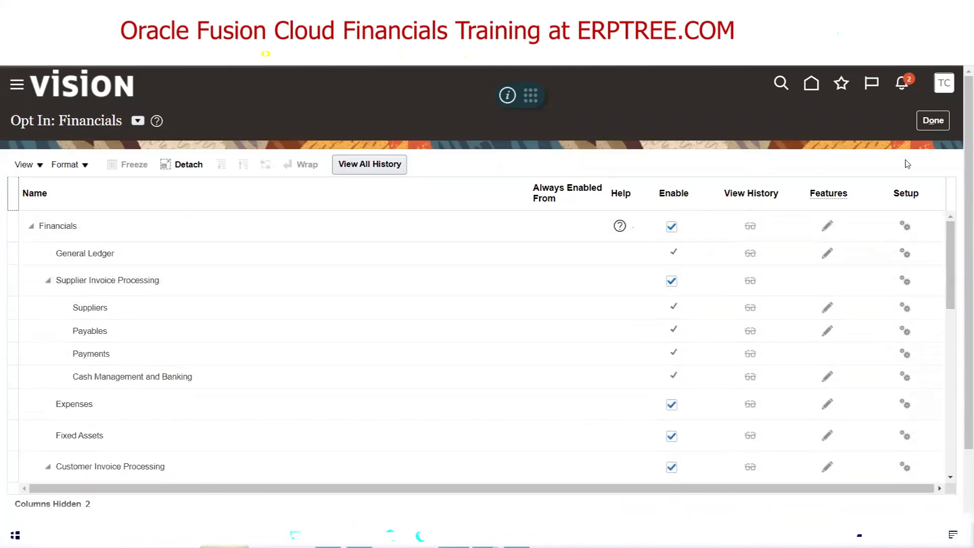
click(930, 123)
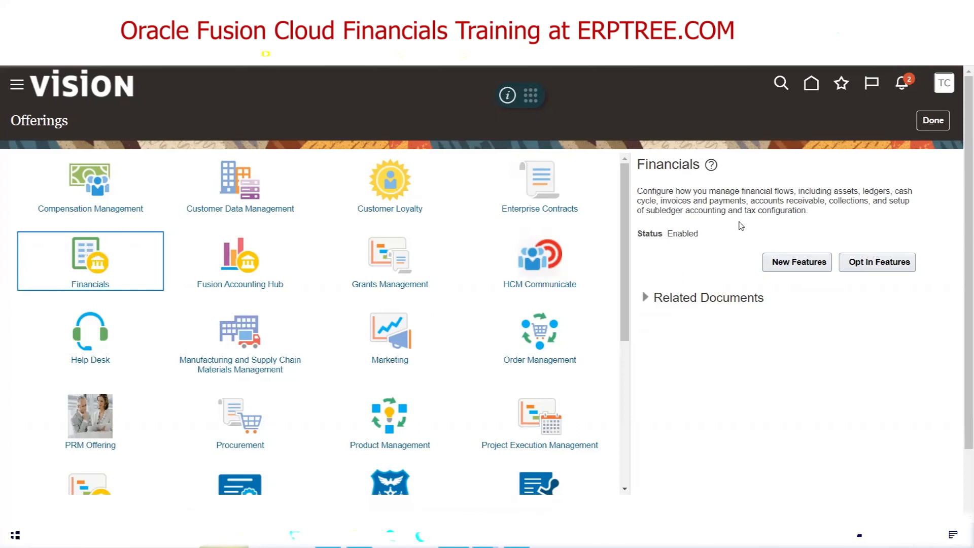
Check the Financials offering's status and expand its Related Documents to examine the Associated Features entry.
double_click(686, 232)
double_click(657, 164)
click(644, 299)
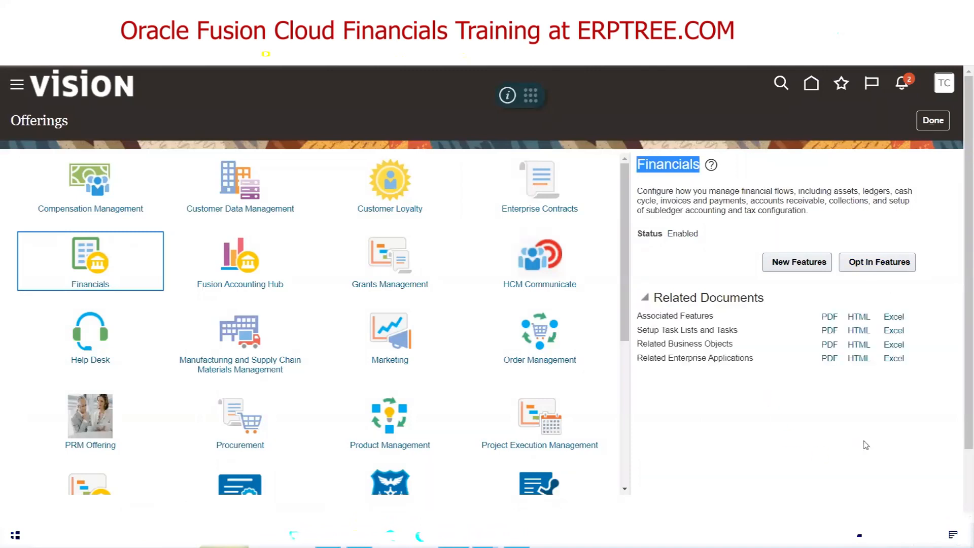
triple_click(660, 318)
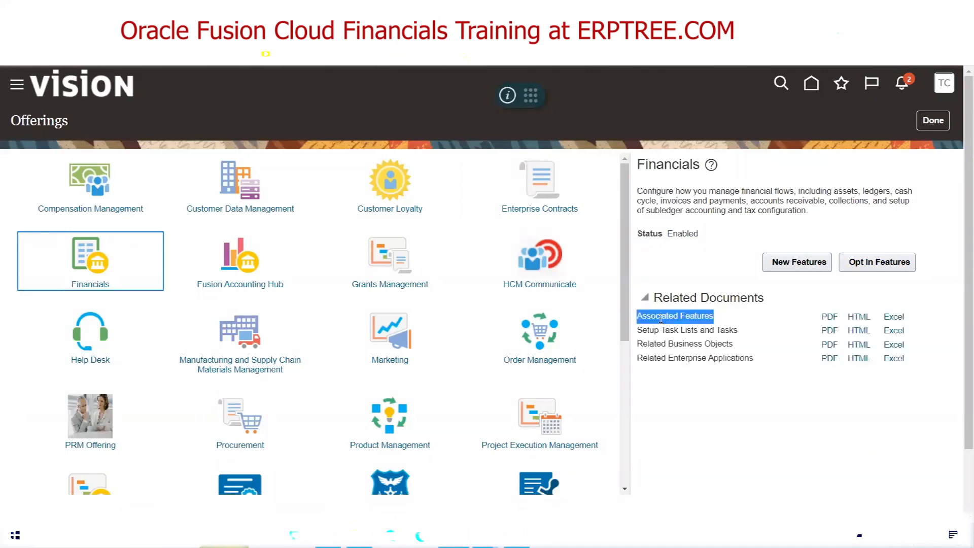
double_click(667, 158)
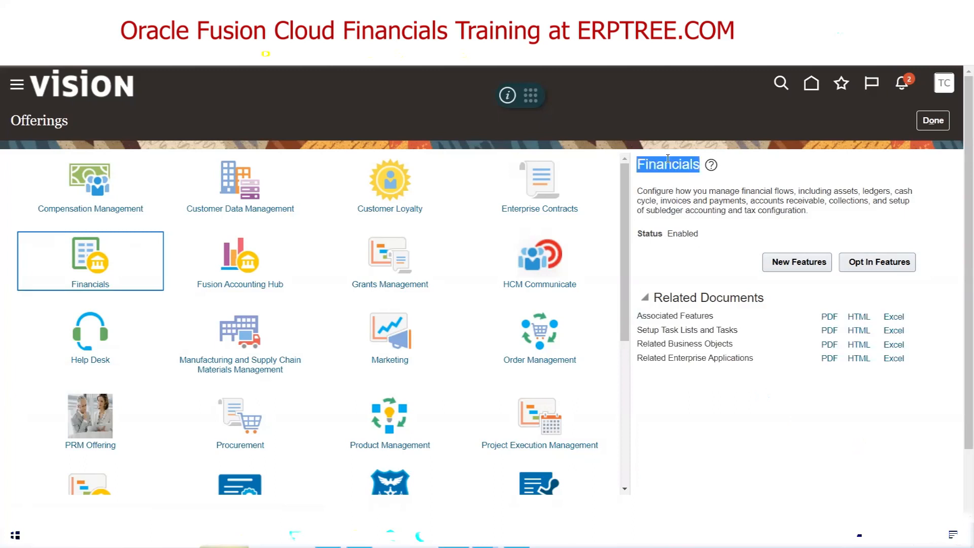
click(678, 317)
triple_click(677, 317)
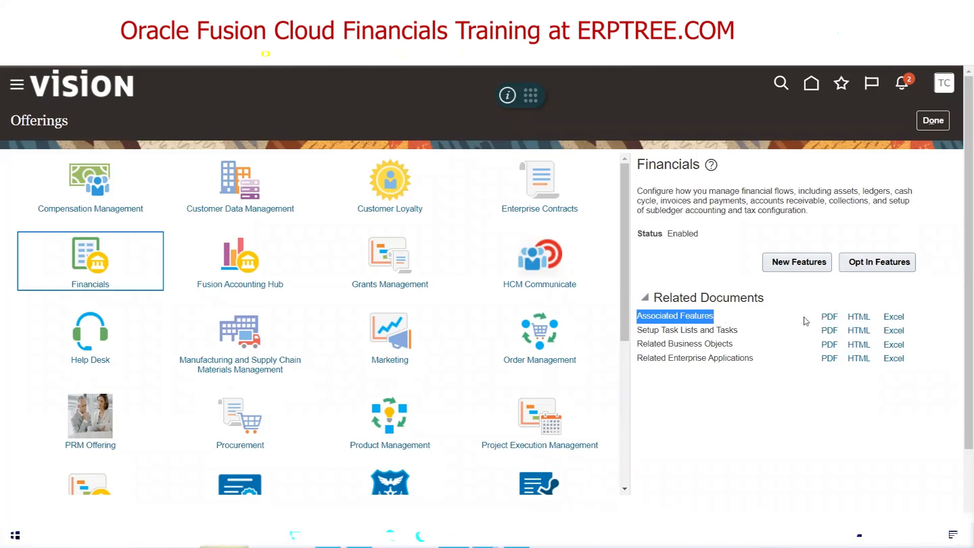
Examine the Setup Task Lists and Tasks, Related Business Objects and Related Enterprise Applications documents listed for Financials.
triple_click(659, 332)
double_click(677, 164)
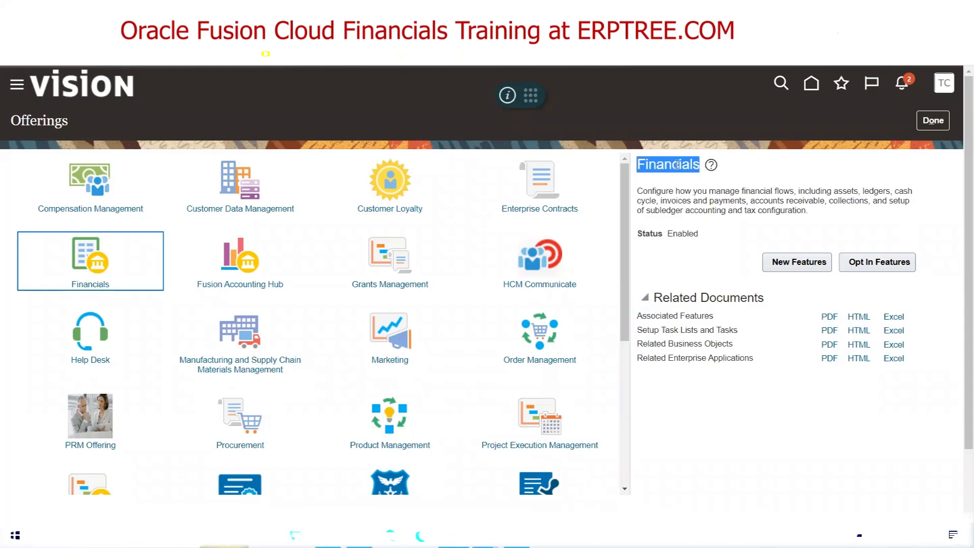
triple_click(709, 331)
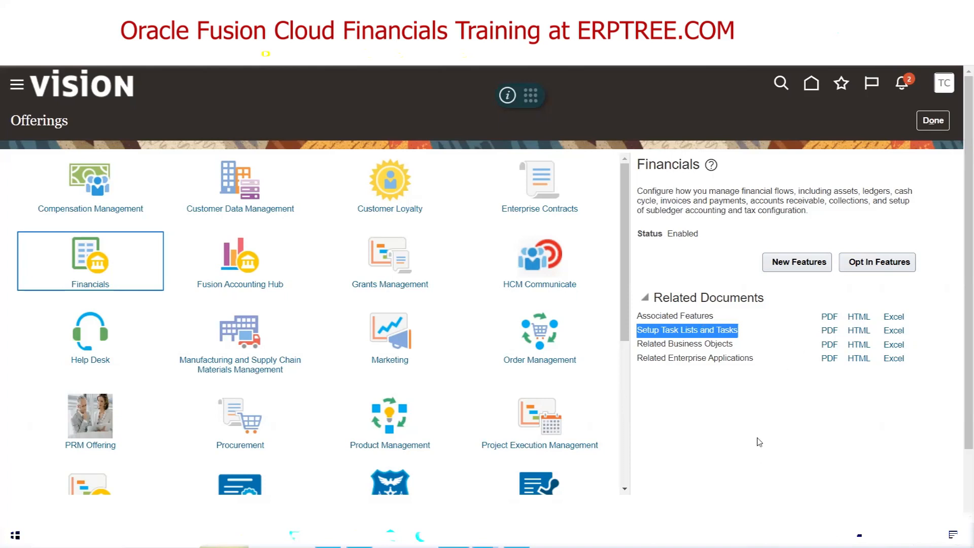
triple_click(668, 343)
double_click(700, 359)
click(700, 359)
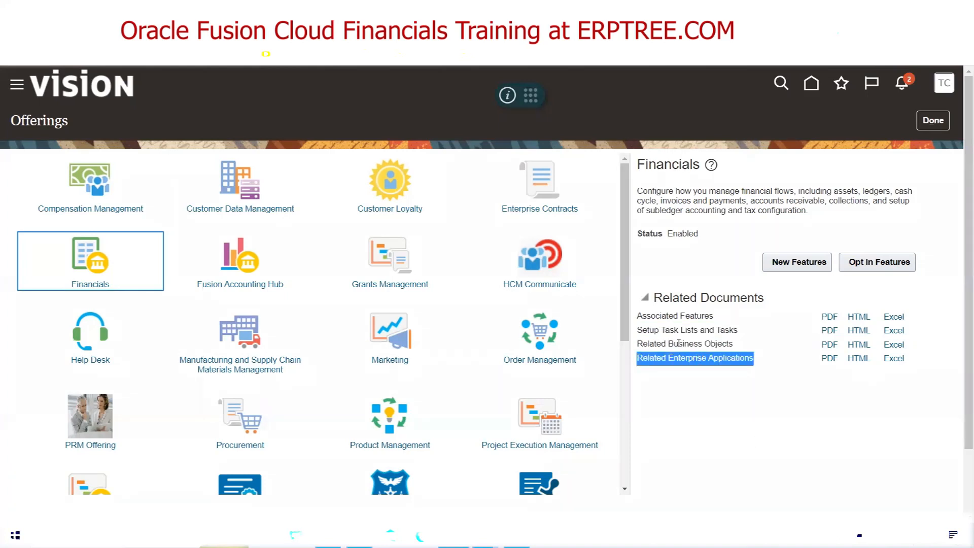
drag(675, 344, 691, 358)
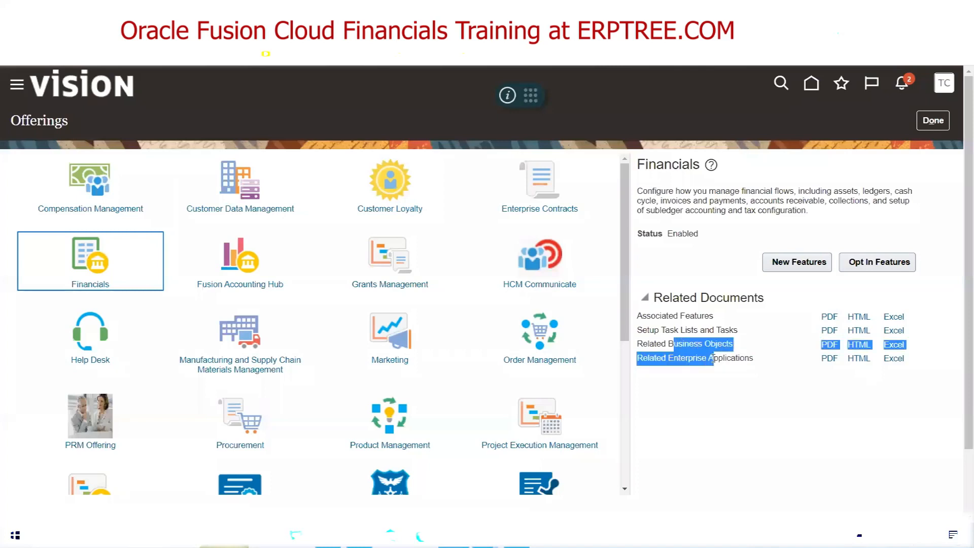
click(769, 403)
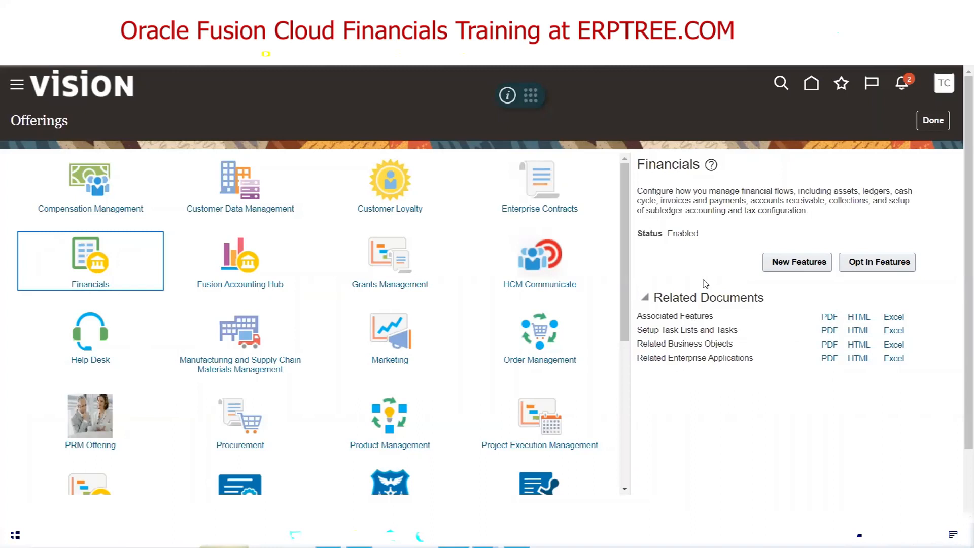
triple_click(731, 298)
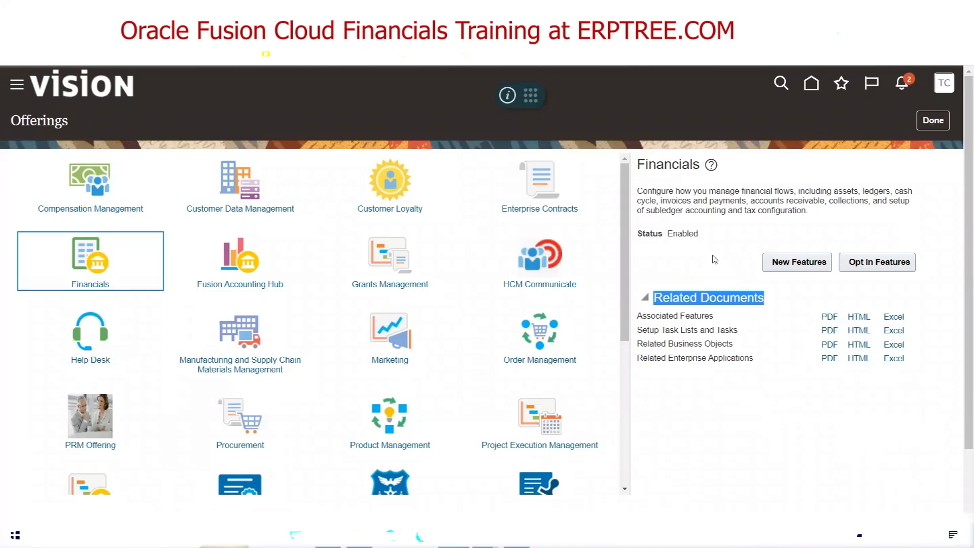
click(714, 247)
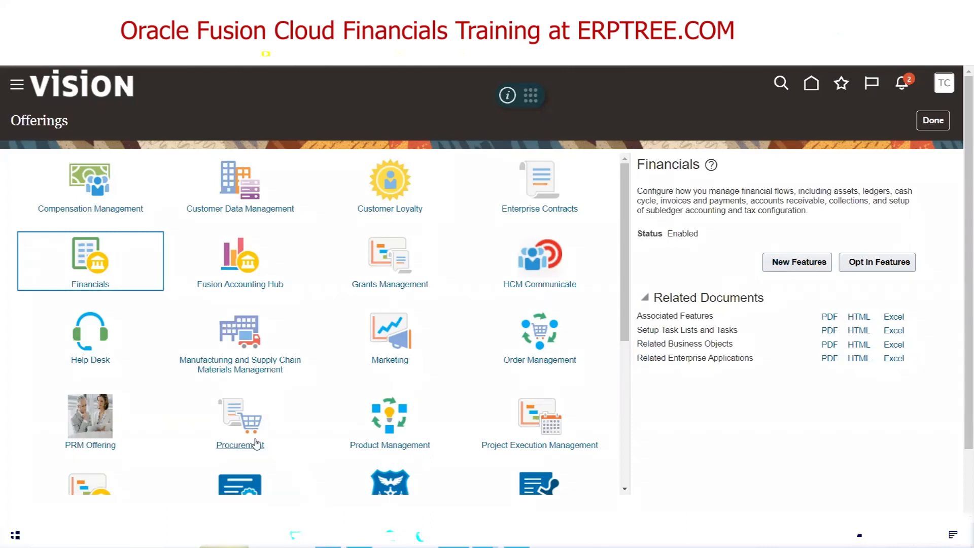
Review the opt-in features of the Procurement offering through its whole list, then return to the Offerings page.
click(233, 419)
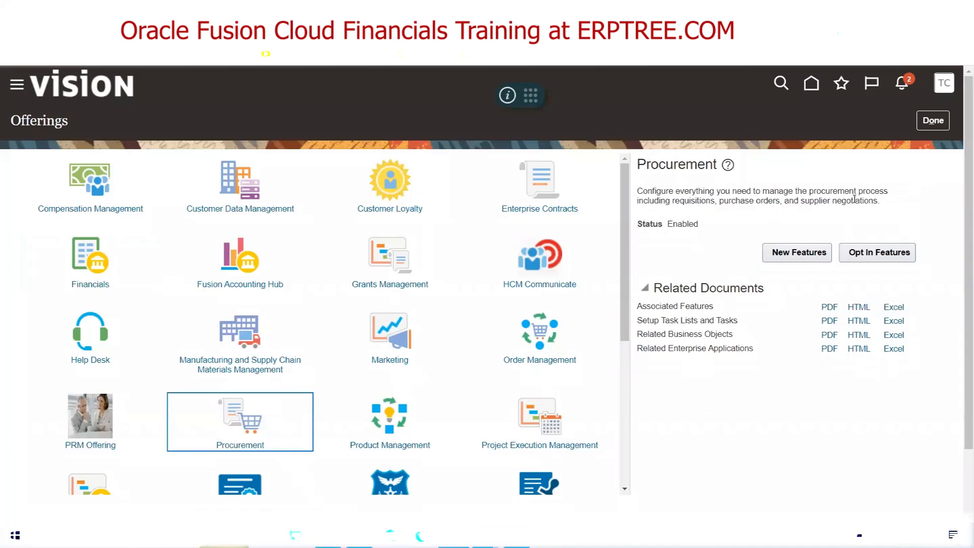
click(897, 253)
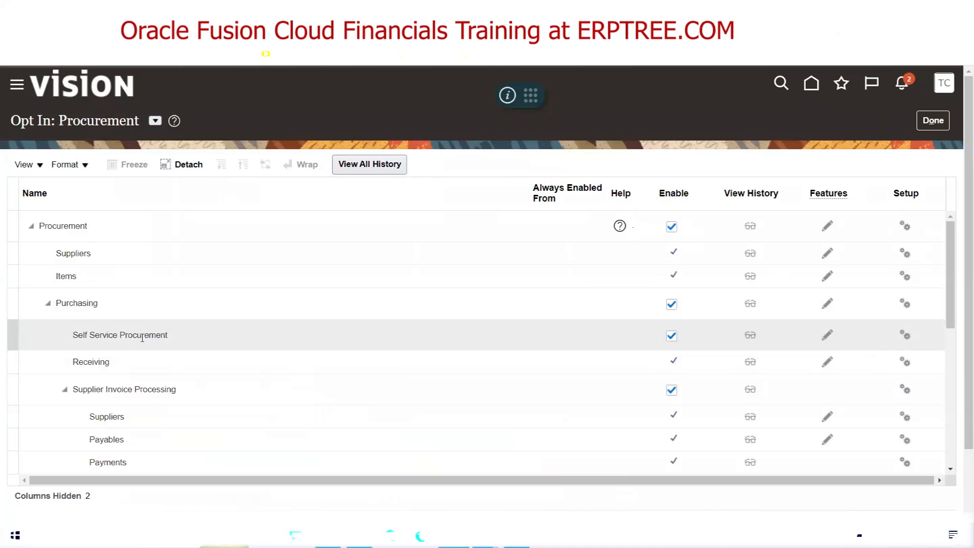
scroll(205, 389, down, 3)
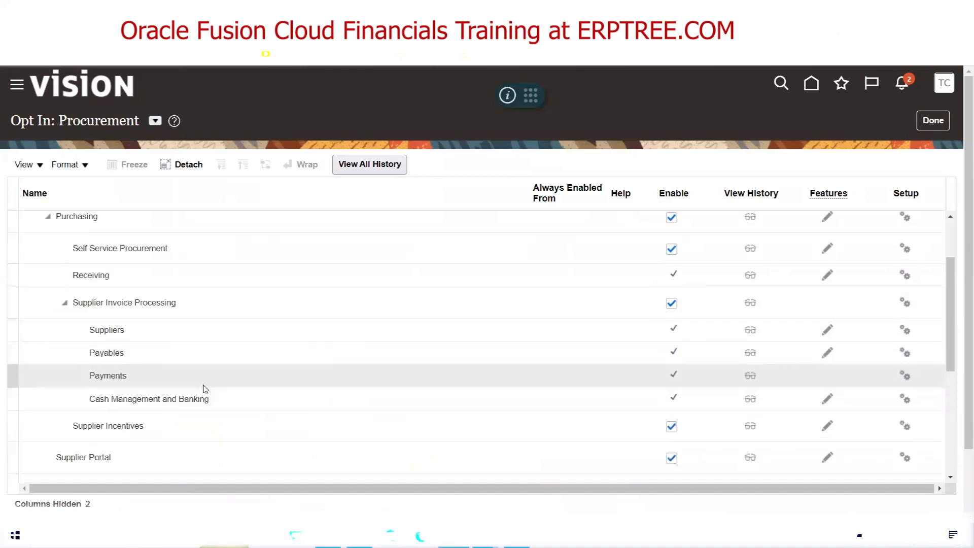
scroll(329, 368, down, 3)
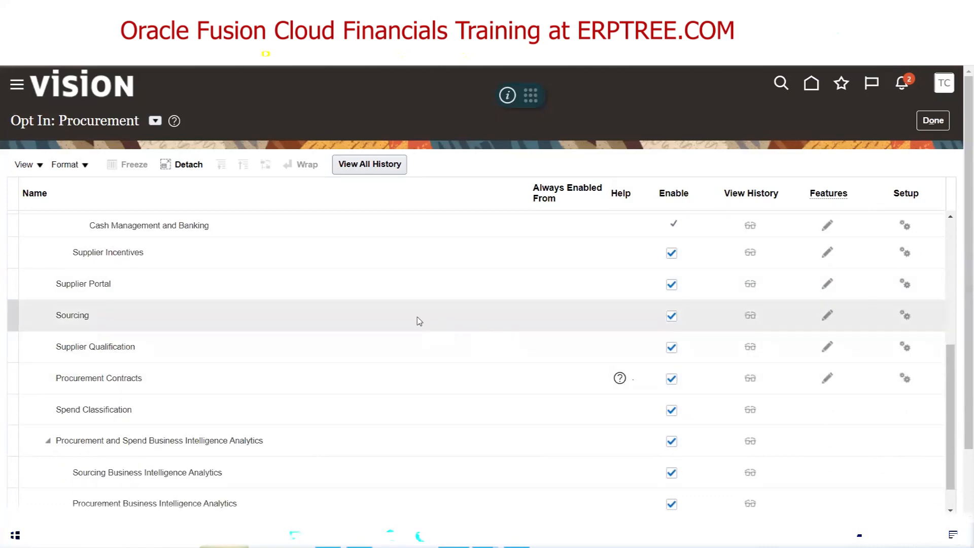
scroll(419, 321, up, 5)
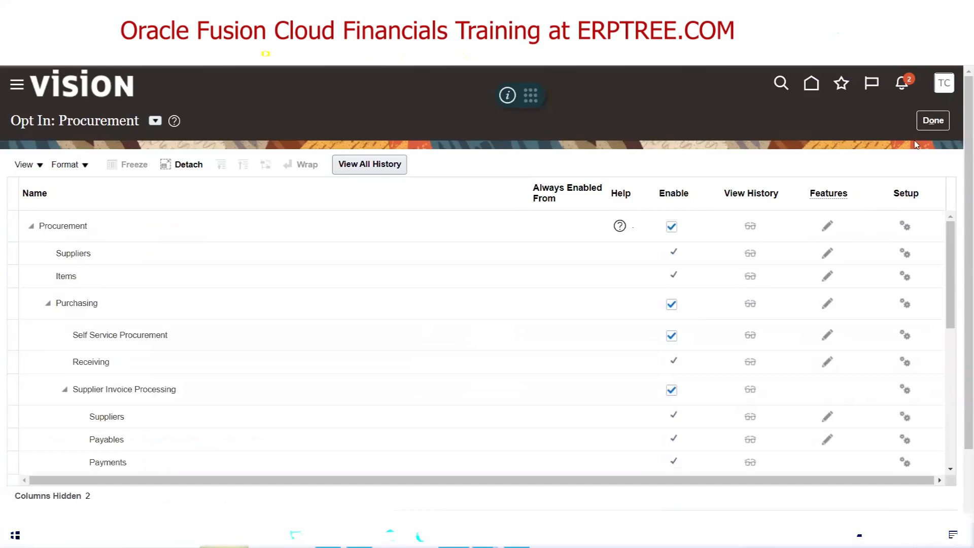
click(933, 121)
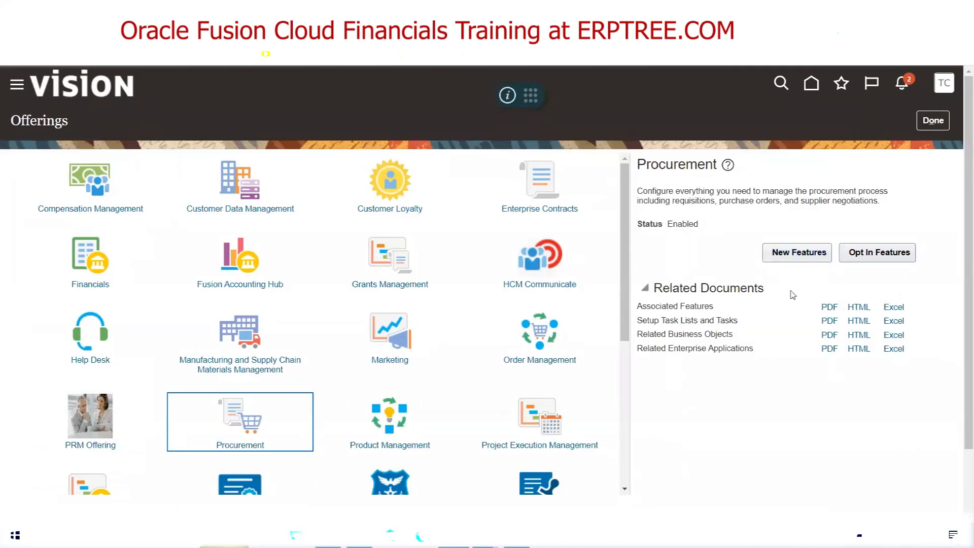
Open the new features overview of the Procurement offering and examine the listed features and the release each became available in.
click(799, 254)
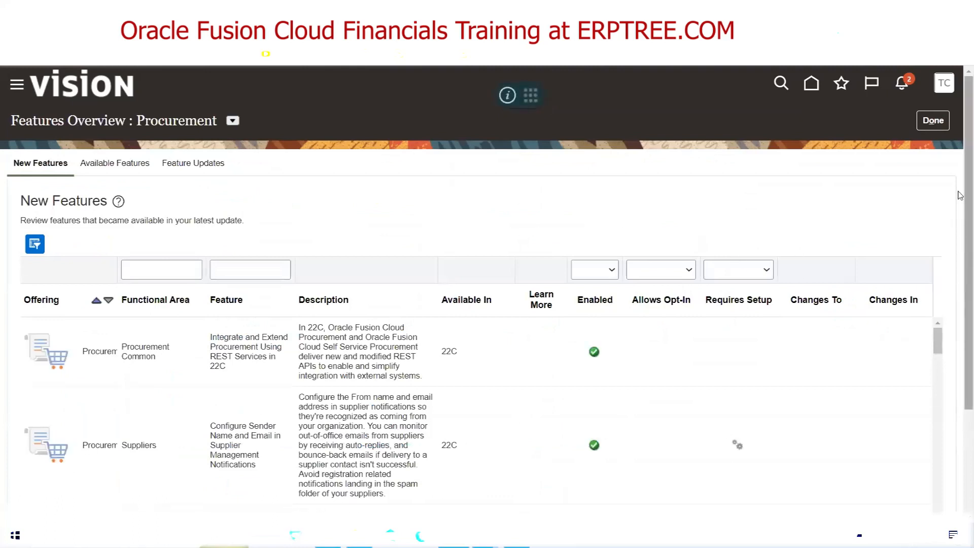
scroll(960, 208, down, 2)
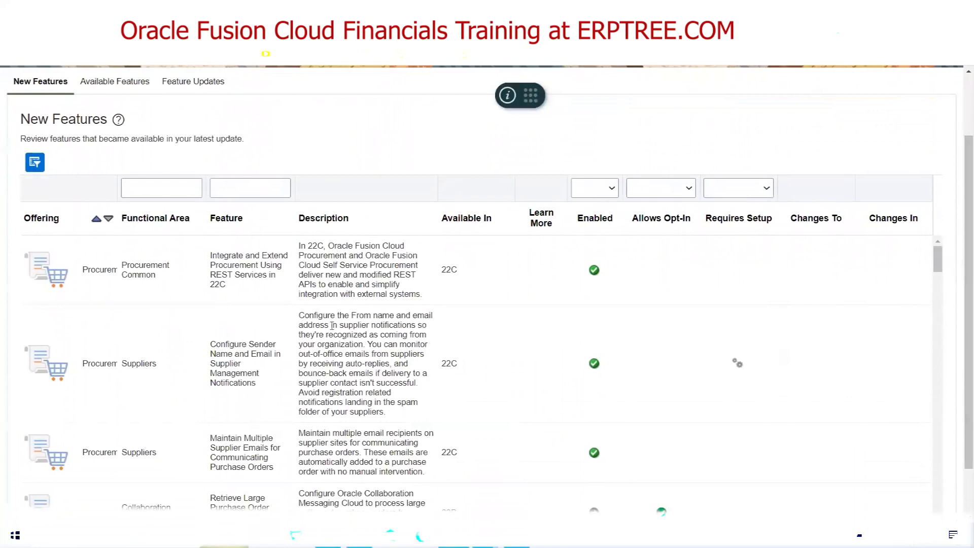
triple_click(222, 284)
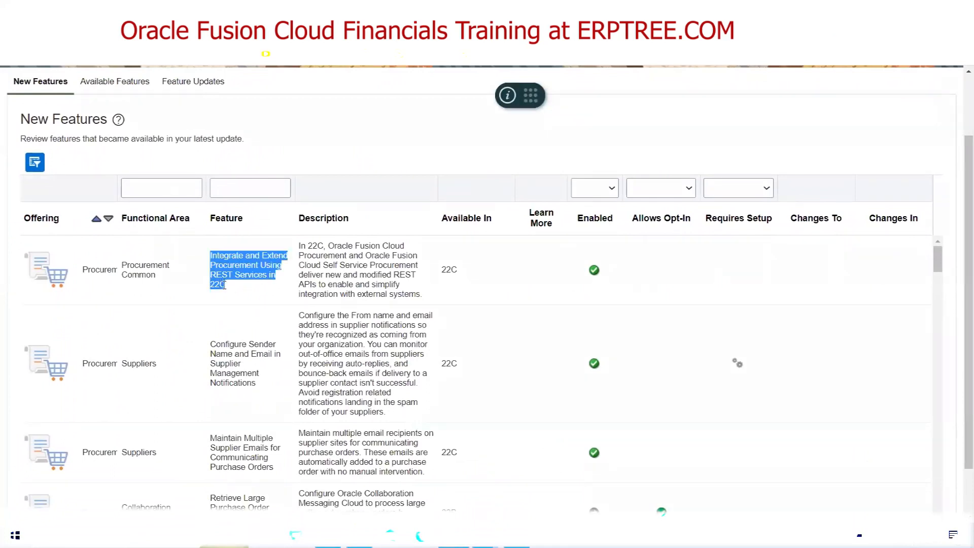
click(221, 284)
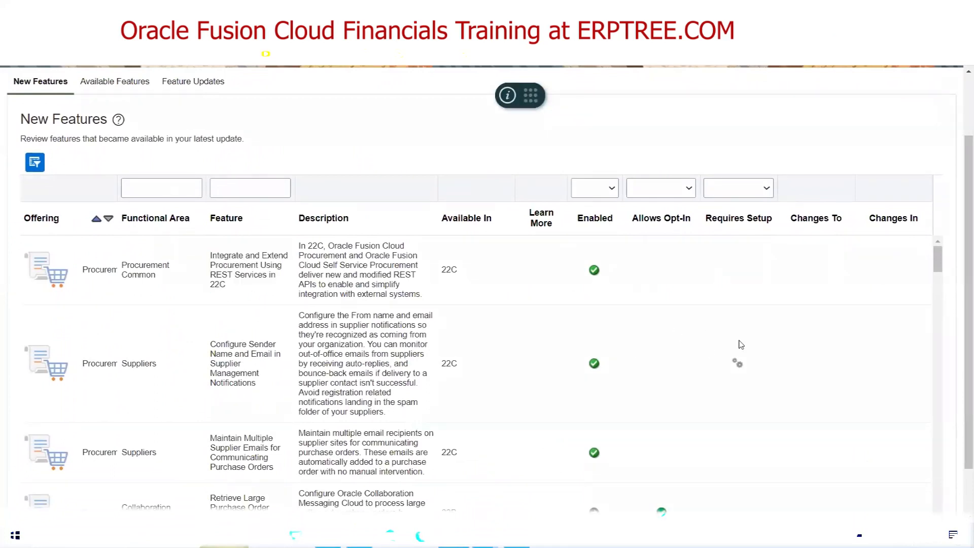
scroll(640, 311, up, 2)
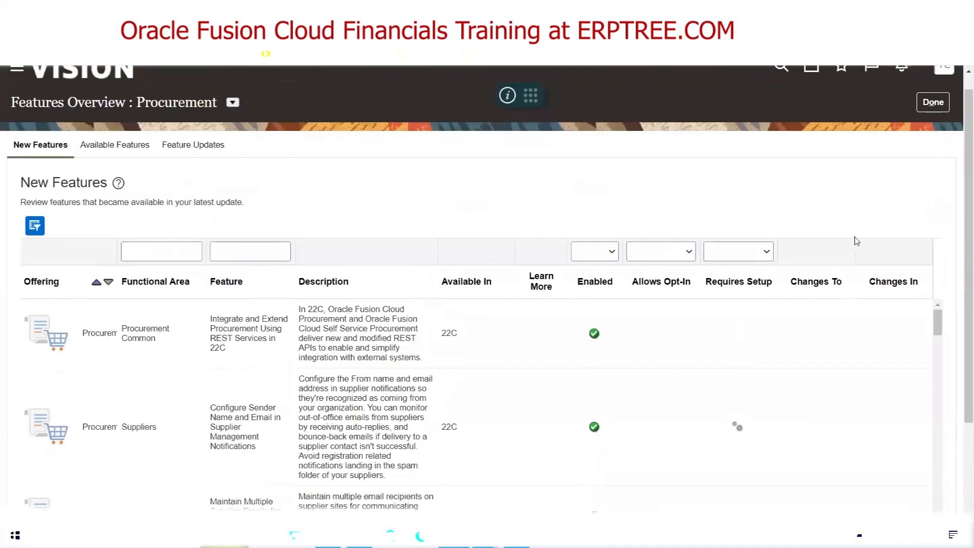
scroll(851, 236, up, 1)
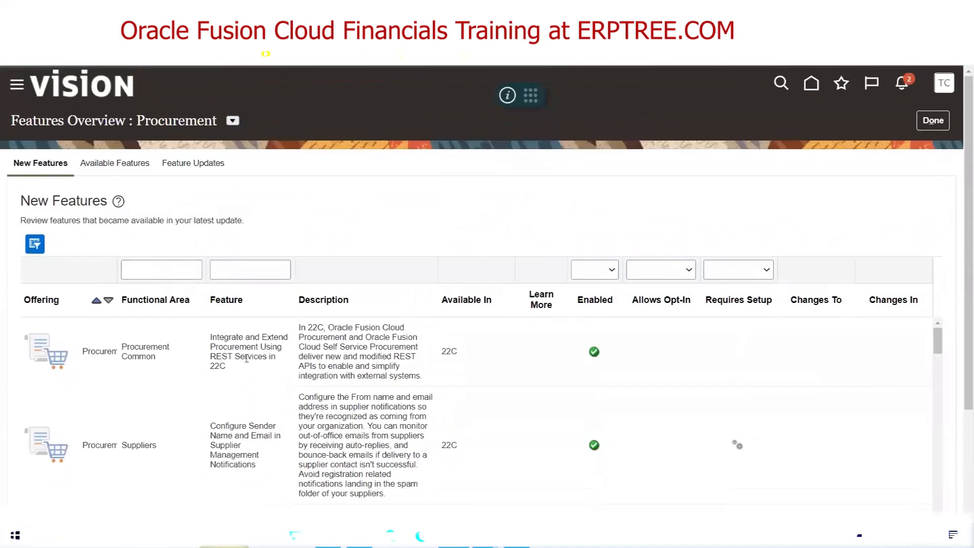
double_click(451, 351)
double_click(448, 444)
scroll(515, 426, down, 10)
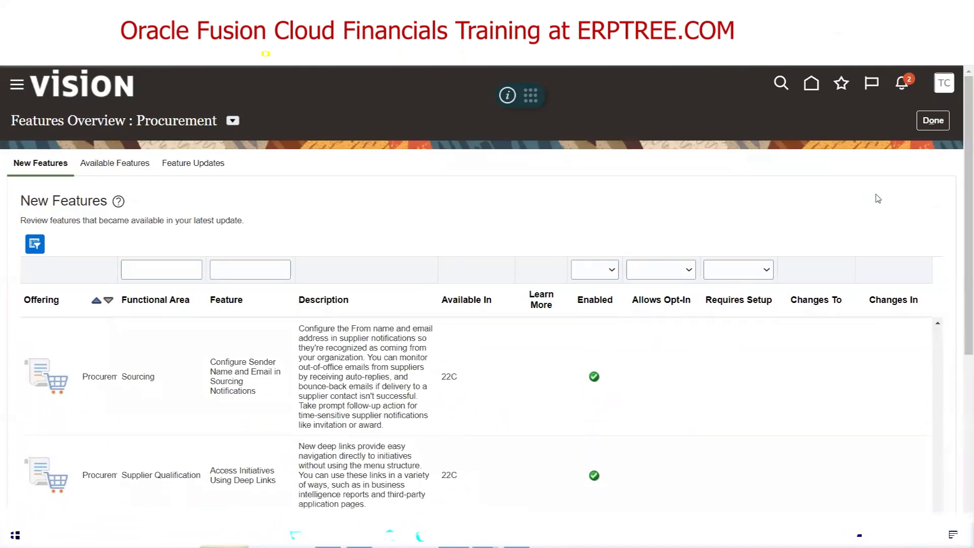
Open the About This Application information and examine the parts of the release and version number.
click(944, 85)
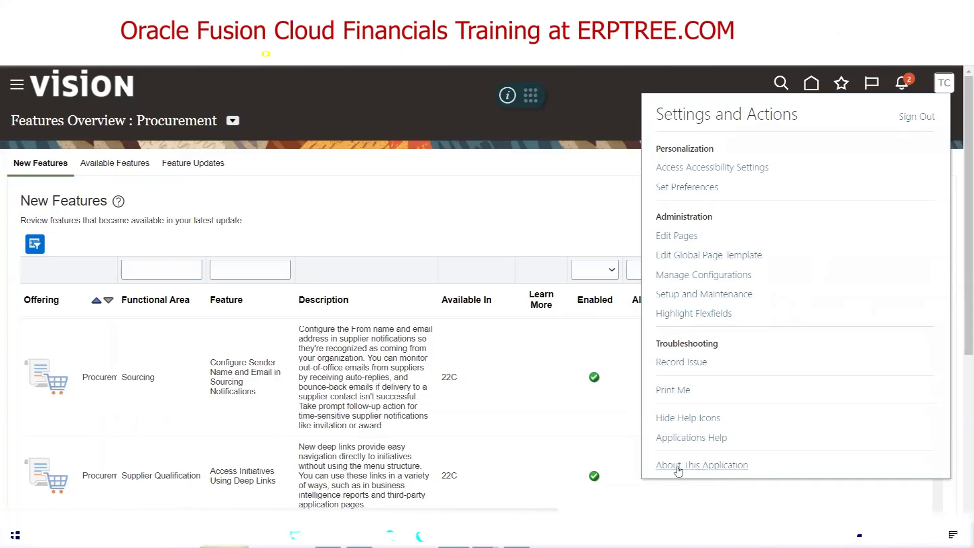
click(676, 469)
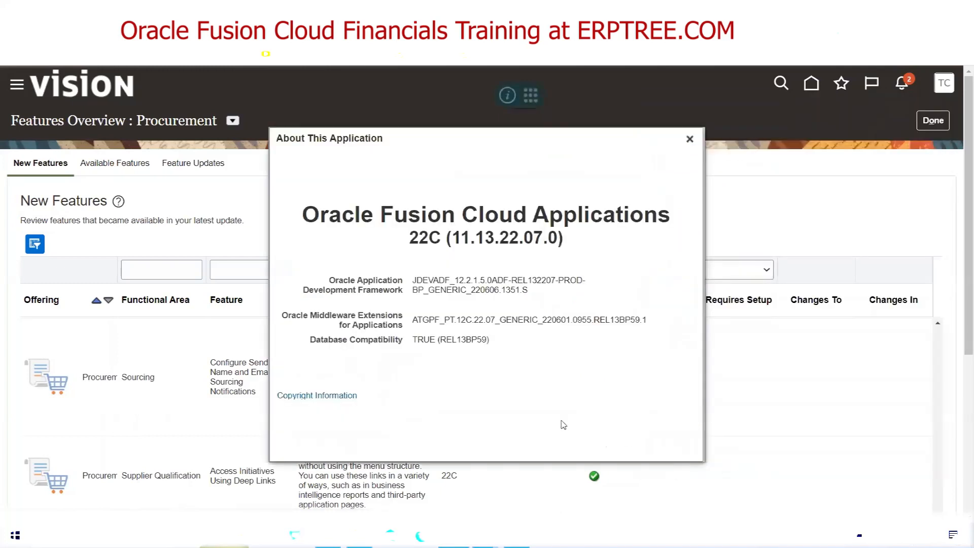
drag(457, 237, 519, 238)
click(491, 237)
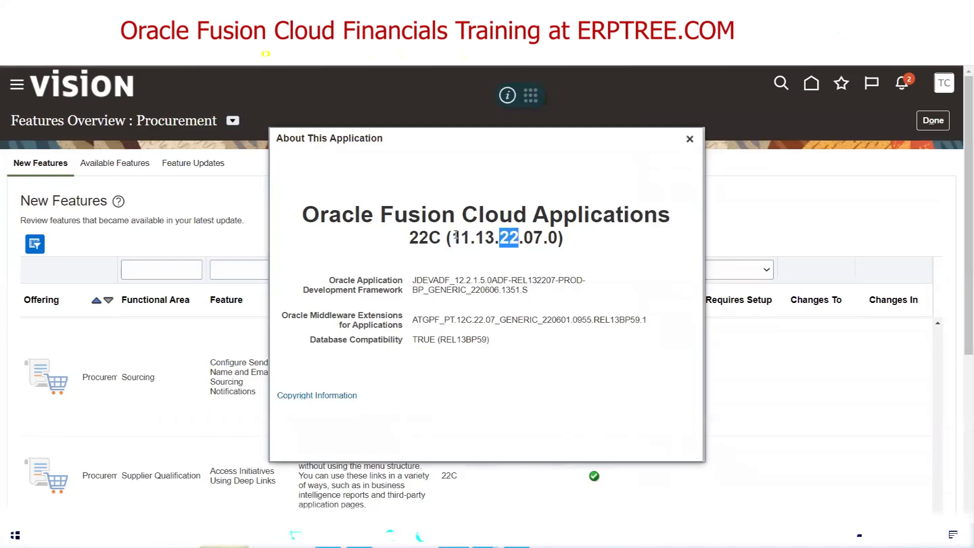
drag(453, 237, 467, 237)
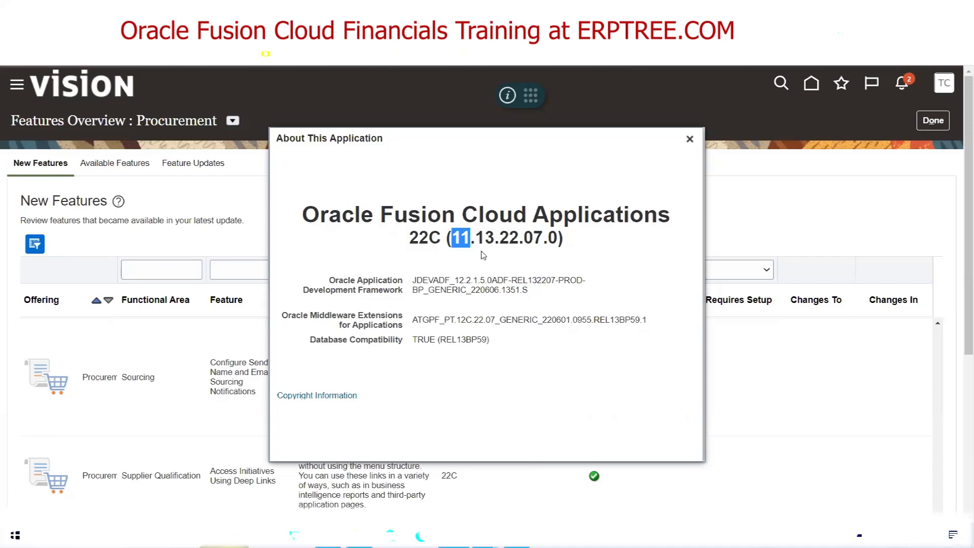
drag(496, 239, 479, 237)
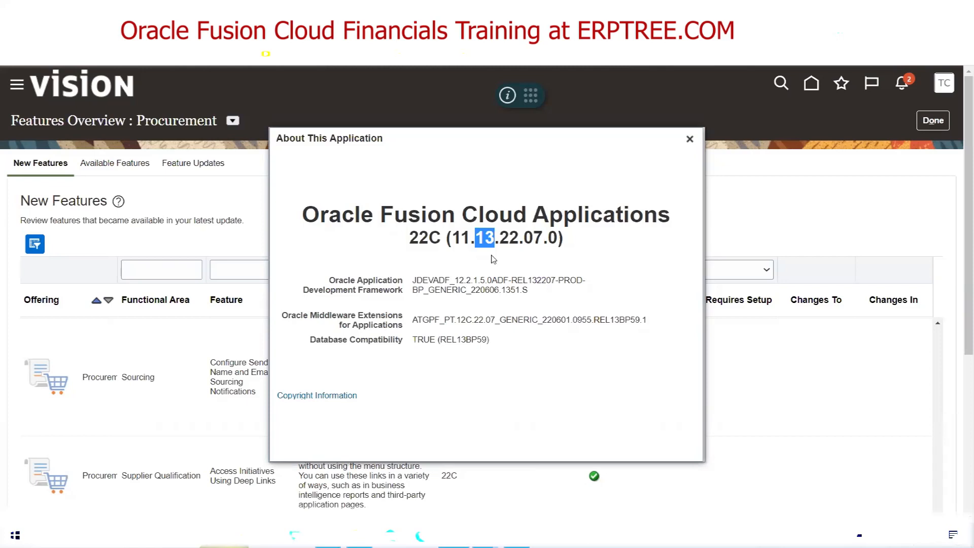
click(478, 234)
drag(475, 237, 494, 236)
click(418, 237)
double_click(418, 238)
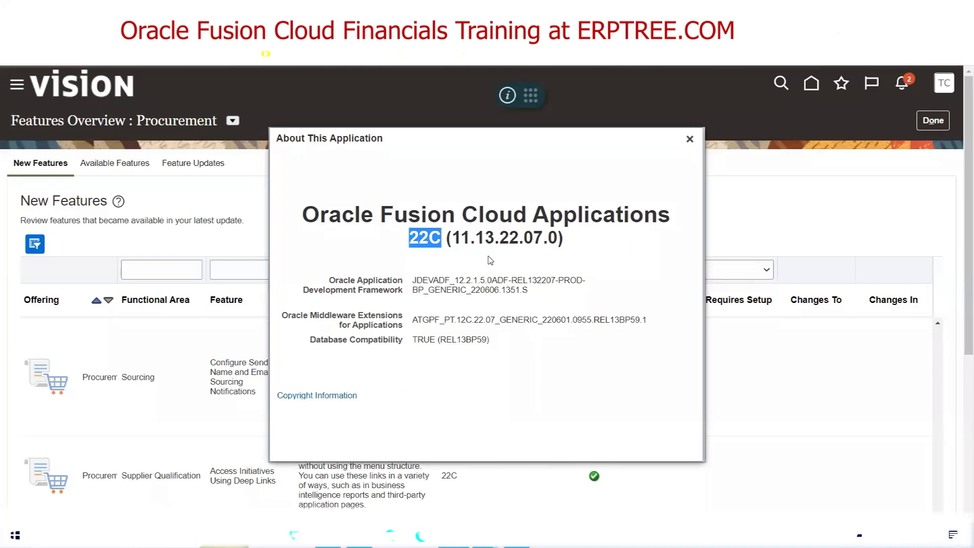
drag(490, 238, 479, 239)
click(488, 236)
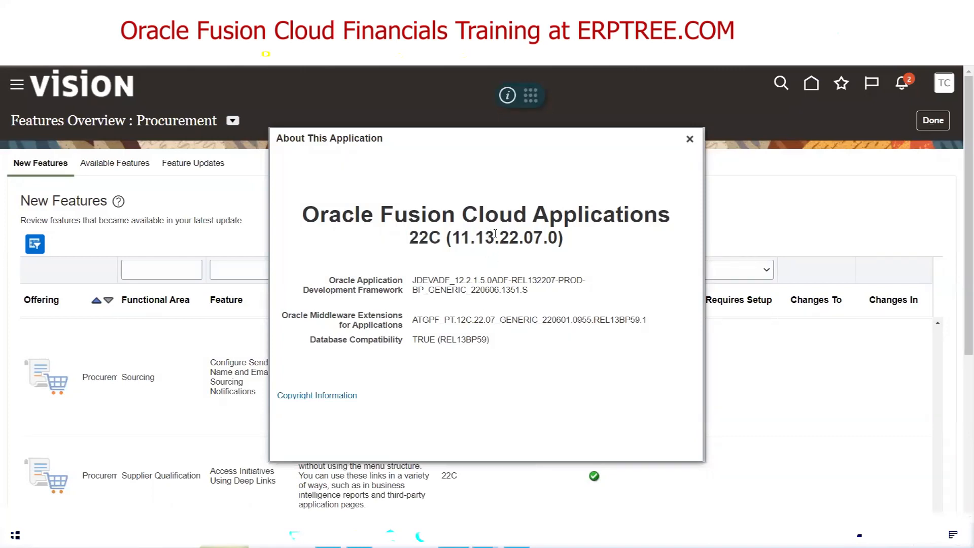
Examine the year and month segments, 22 and 07, of the version number in the About This Application information.
double_click(487, 235)
drag(501, 239, 520, 241)
drag(499, 239, 519, 239)
drag(543, 241, 524, 241)
drag(500, 239, 542, 238)
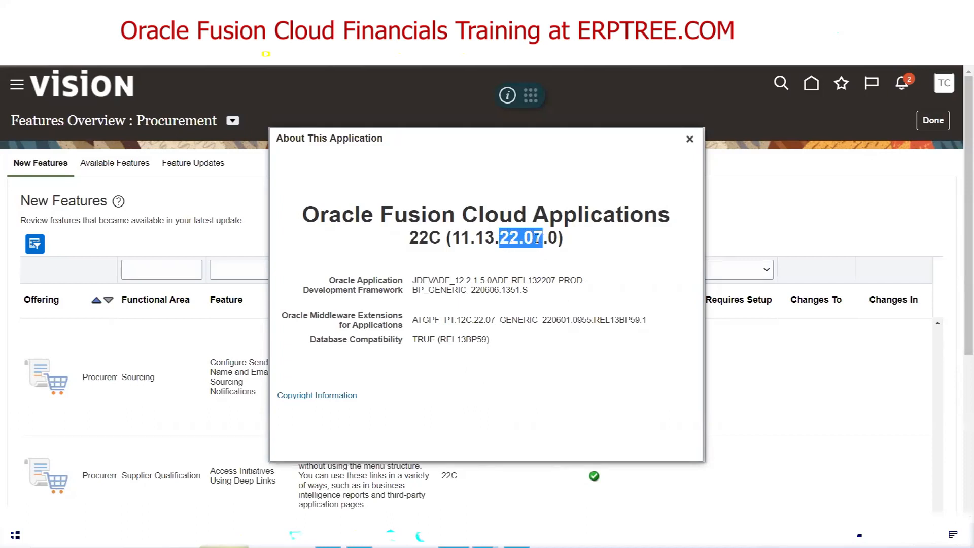
double_click(538, 238)
click(539, 238)
drag(541, 238, 524, 238)
Examine the 22C release name and compare it with the segments of the full version number.
drag(408, 237, 442, 239)
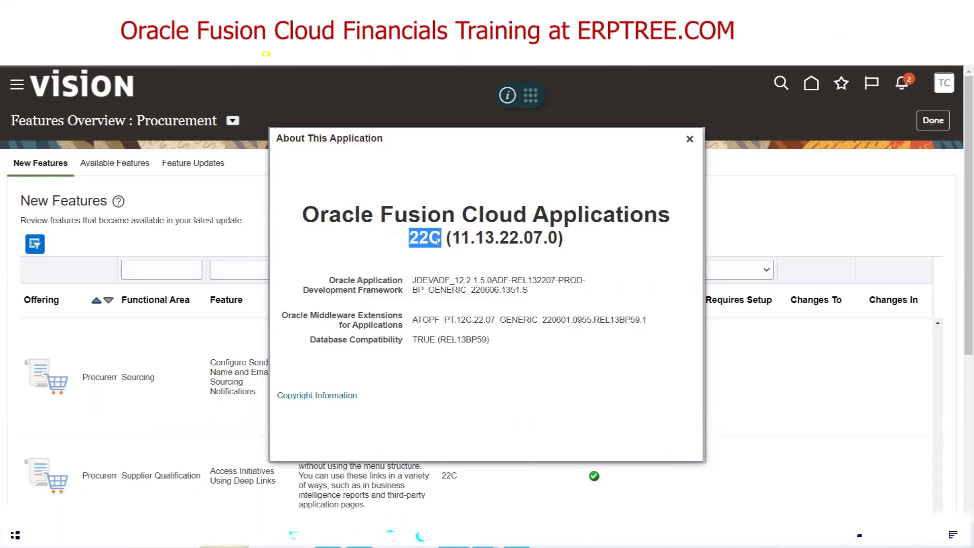
click(437, 242)
drag(442, 238, 429, 237)
double_click(426, 238)
click(438, 241)
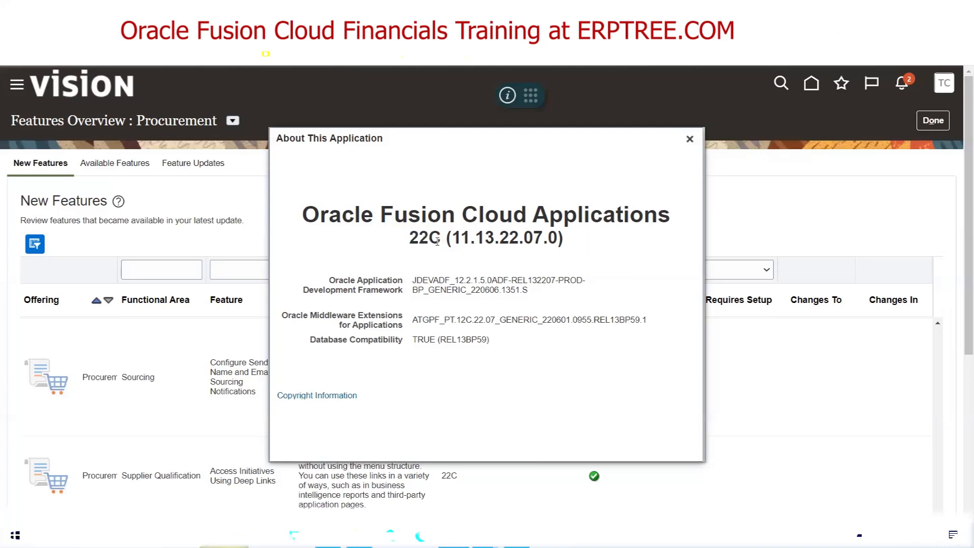
drag(438, 241, 427, 240)
click(492, 239)
drag(493, 239, 475, 239)
drag(409, 237, 440, 240)
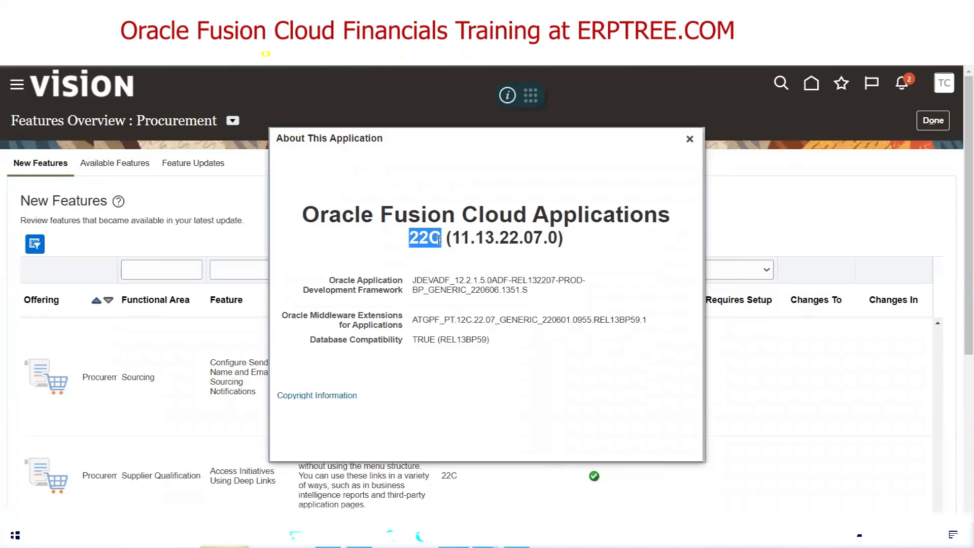
click(432, 239)
drag(442, 238, 434, 238)
drag(411, 236, 577, 242)
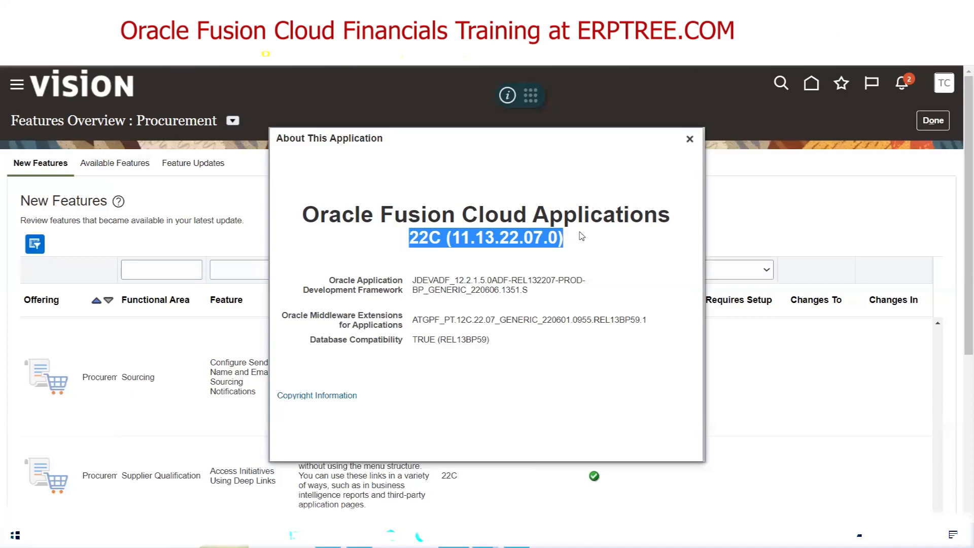
Examine the 13 segment of the version number and close the About This Application information.
click(492, 240)
drag(494, 238, 473, 237)
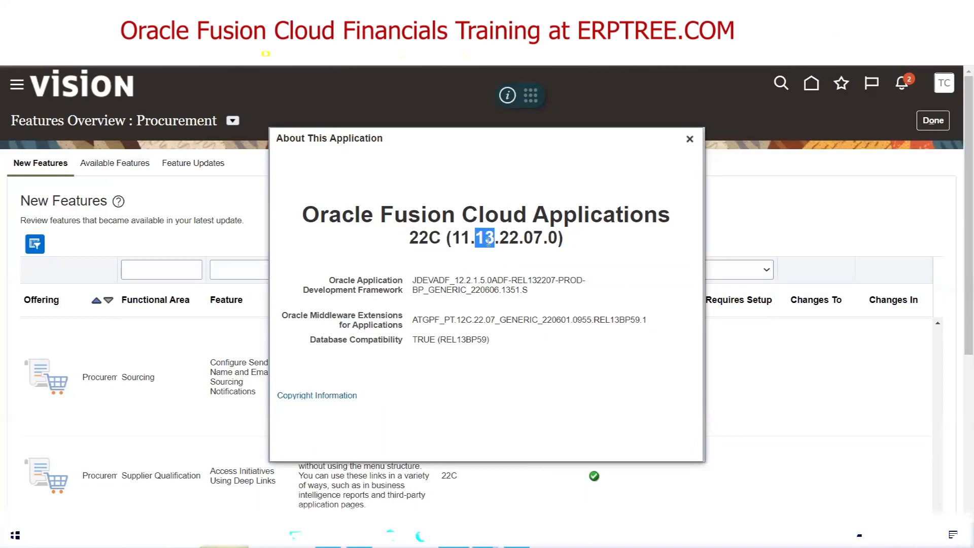
triple_click(488, 241)
click(488, 241)
drag(475, 238, 495, 239)
click(690, 139)
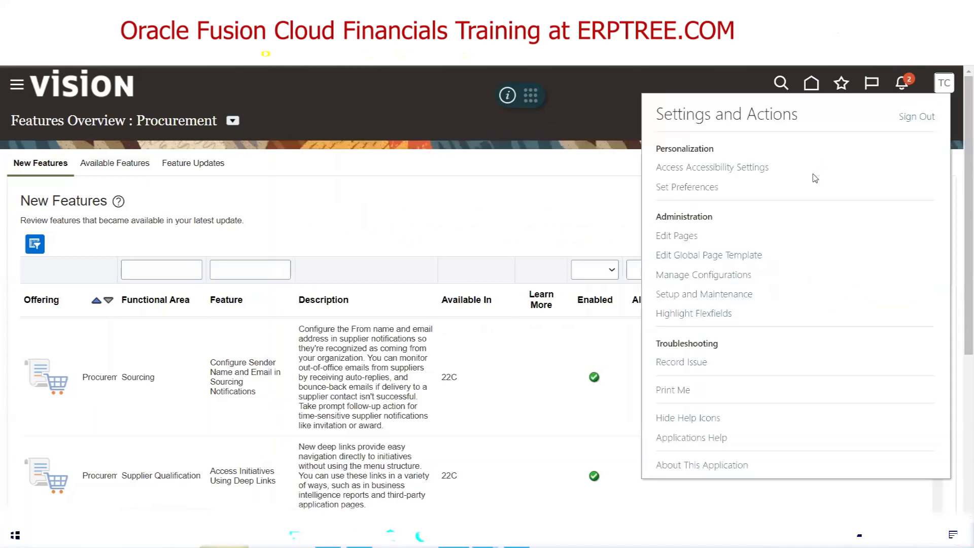
Reopen the About This Application information, re-examine the 11, 13, 22C and 07 parts of the version, and close it.
click(706, 464)
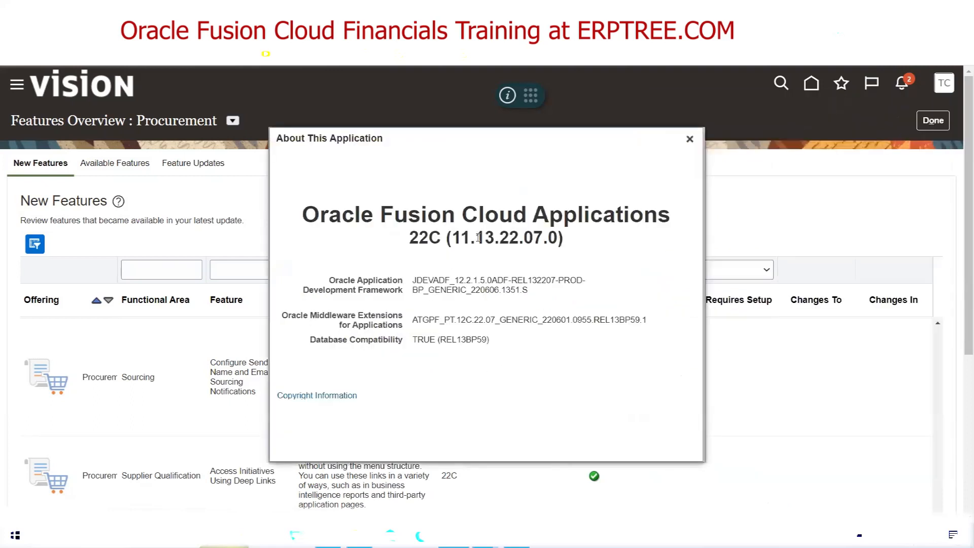
drag(475, 237, 455, 239)
drag(495, 237, 475, 237)
drag(470, 236, 452, 237)
drag(494, 237, 479, 237)
drag(409, 238, 441, 238)
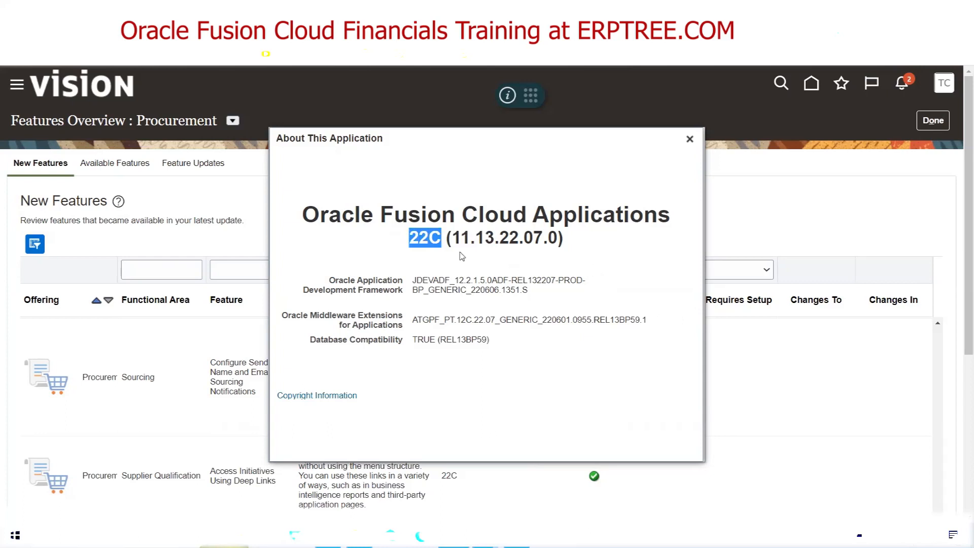
click(412, 239)
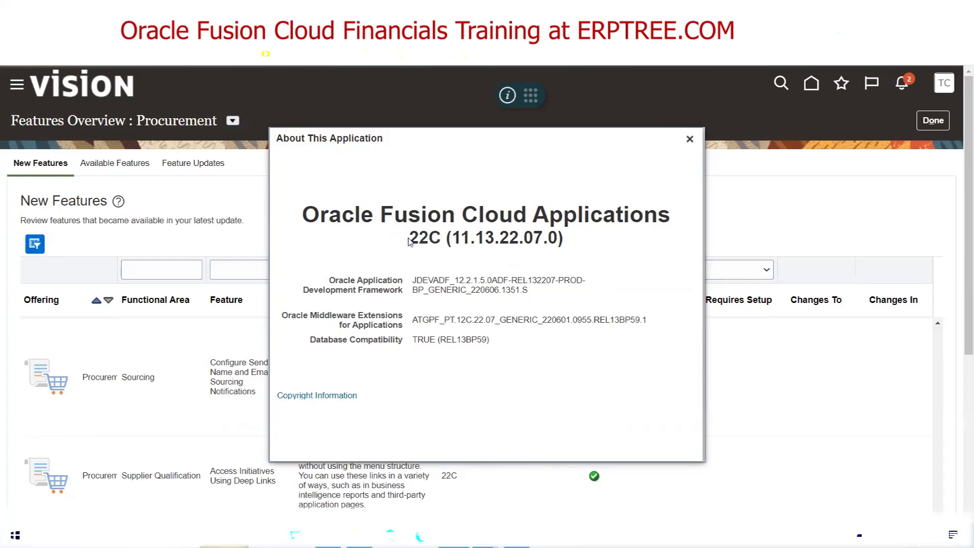
drag(411, 239, 434, 238)
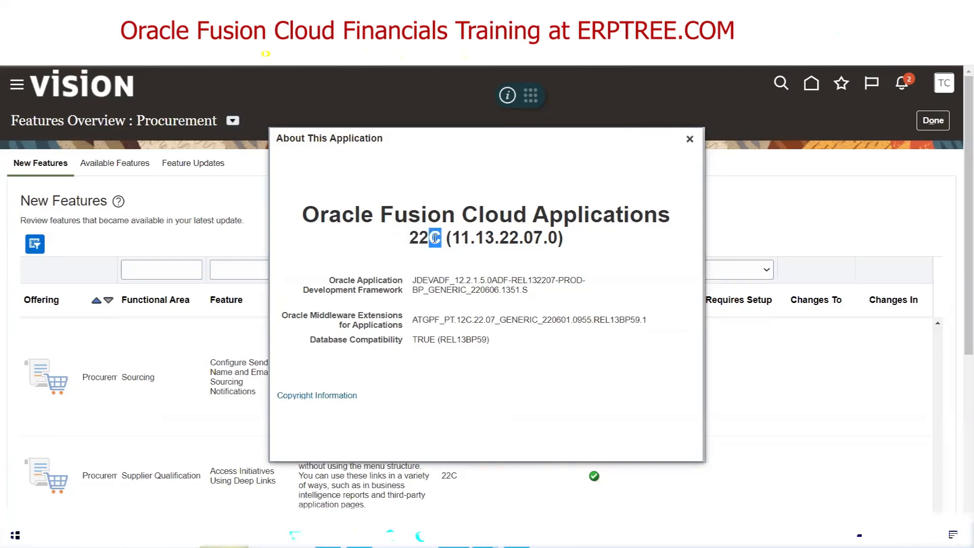
click(538, 235)
drag(542, 236, 528, 235)
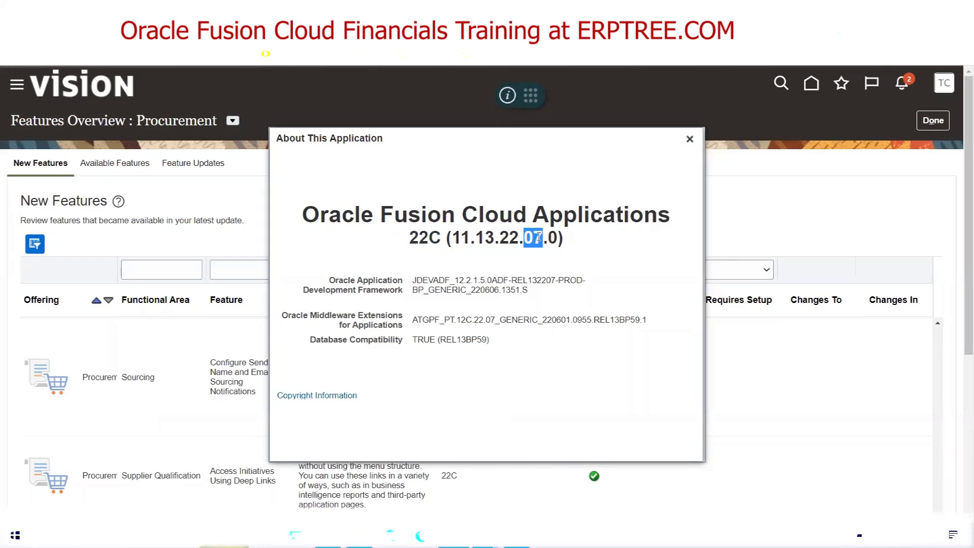
click(689, 138)
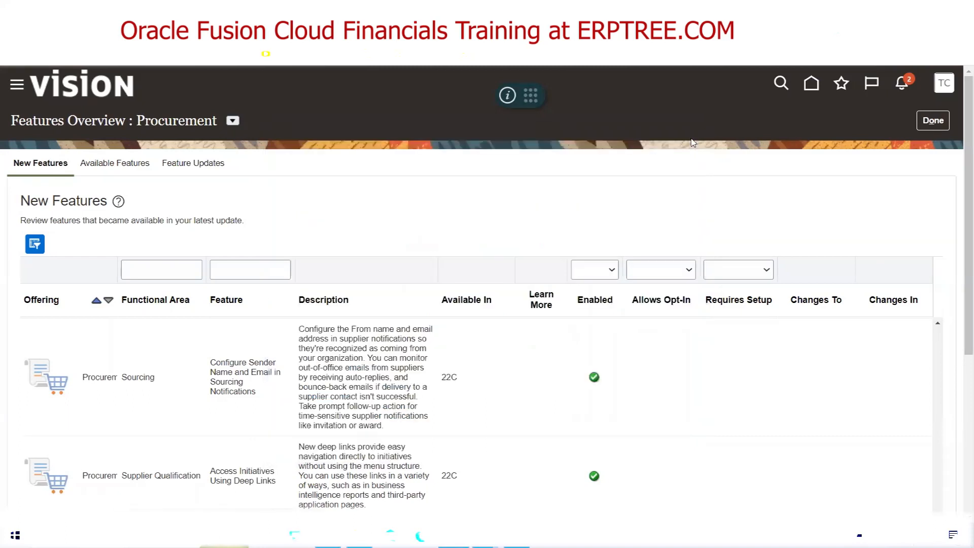
Review the release in which each Procurement new feature became available, then return to the Offerings page.
double_click(454, 377)
scroll(359, 316, down, 4)
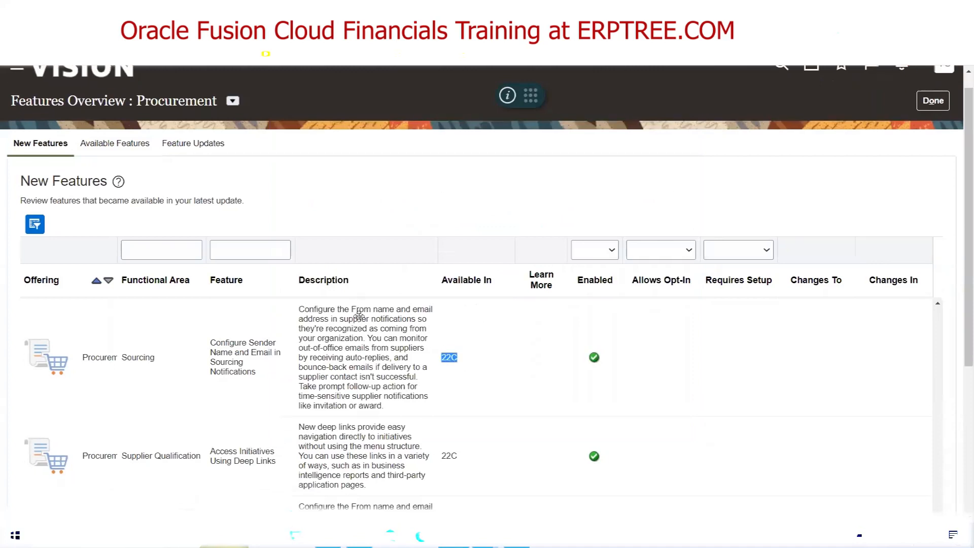
scroll(359, 316, down, 2)
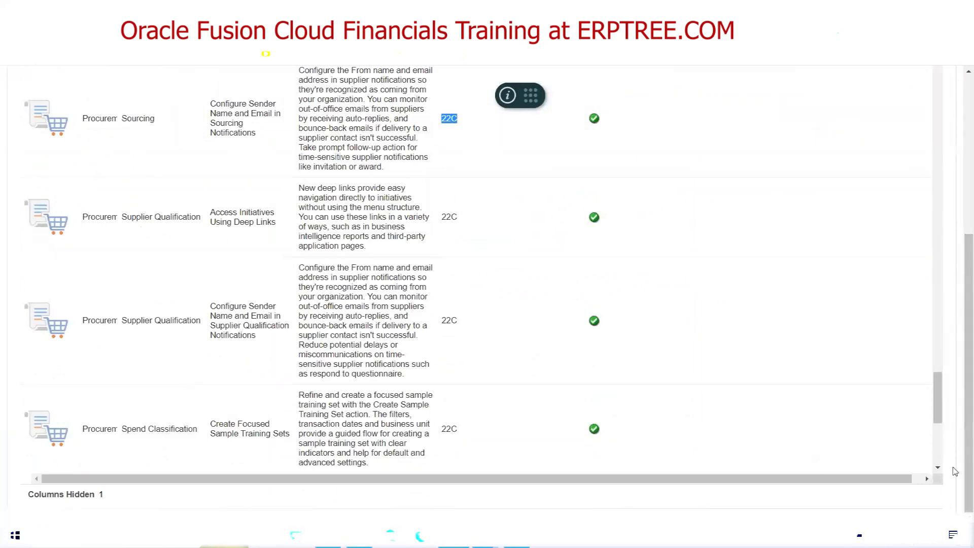
scroll(945, 470, down, 5)
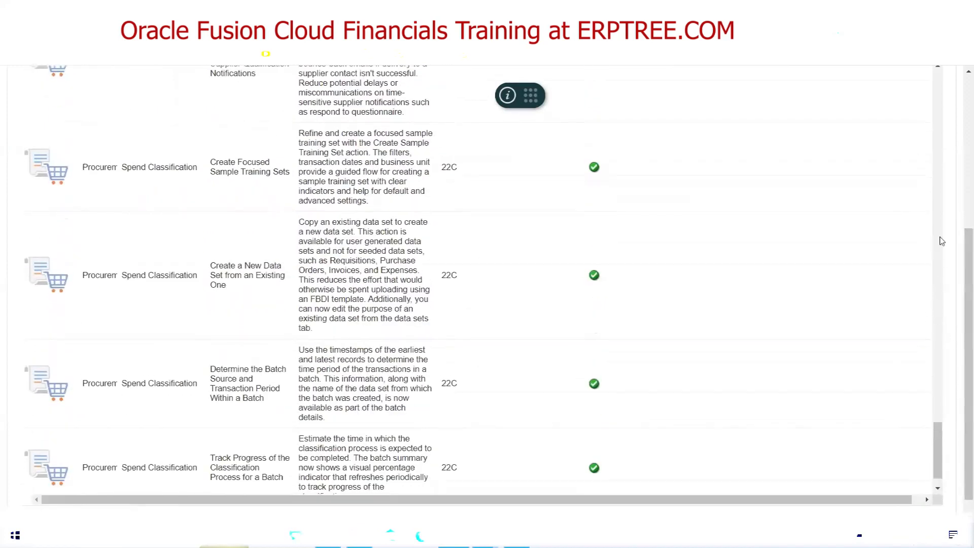
scroll(942, 241, up, 2)
scroll(746, 272, up, 2)
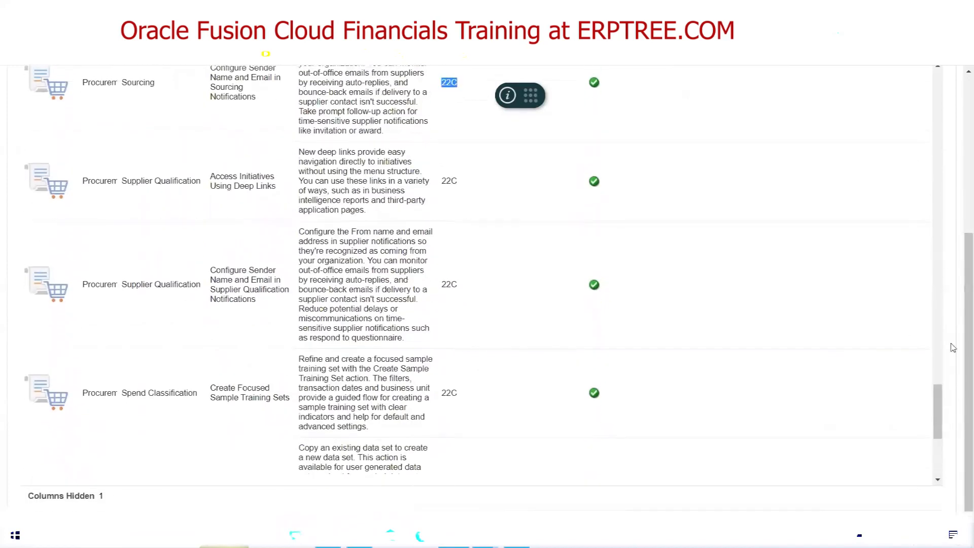
scroll(960, 354, up, 5)
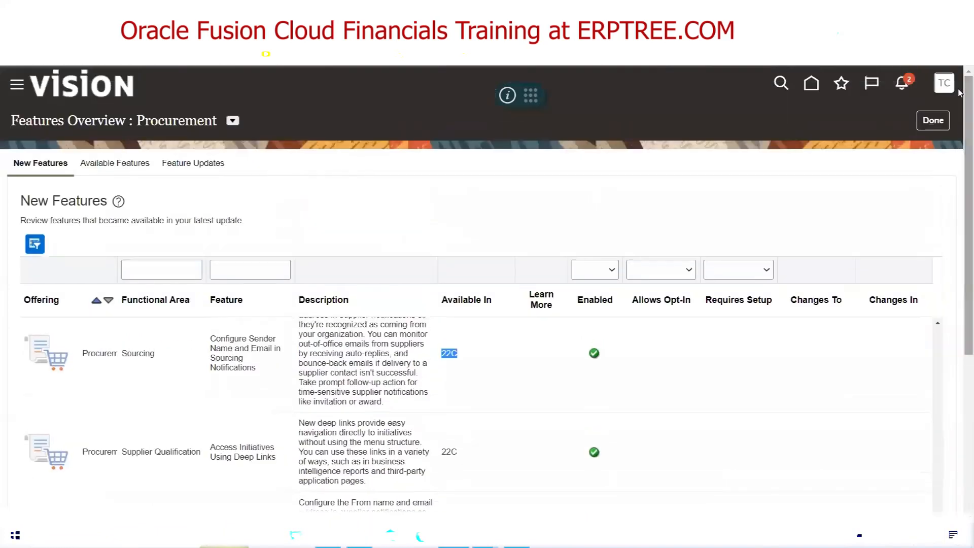
click(935, 123)
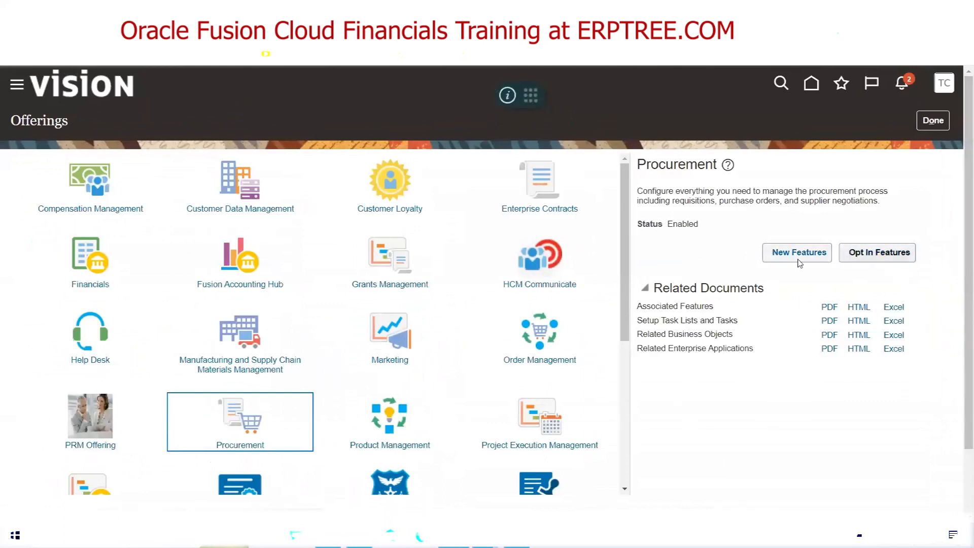
Check the status of the Procurement offering, look through the whole list of offerings, and leave the Offerings page.
double_click(675, 224)
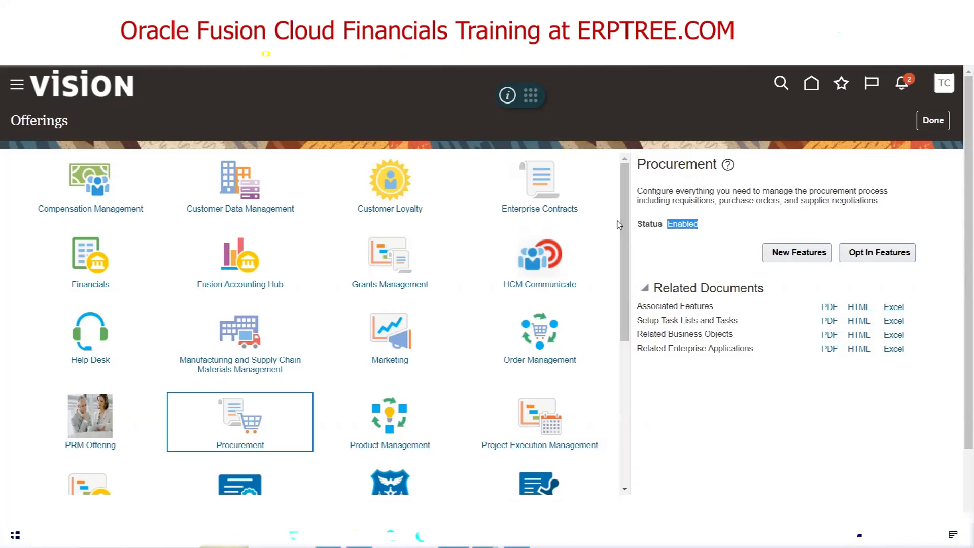
drag(625, 225, 626, 326)
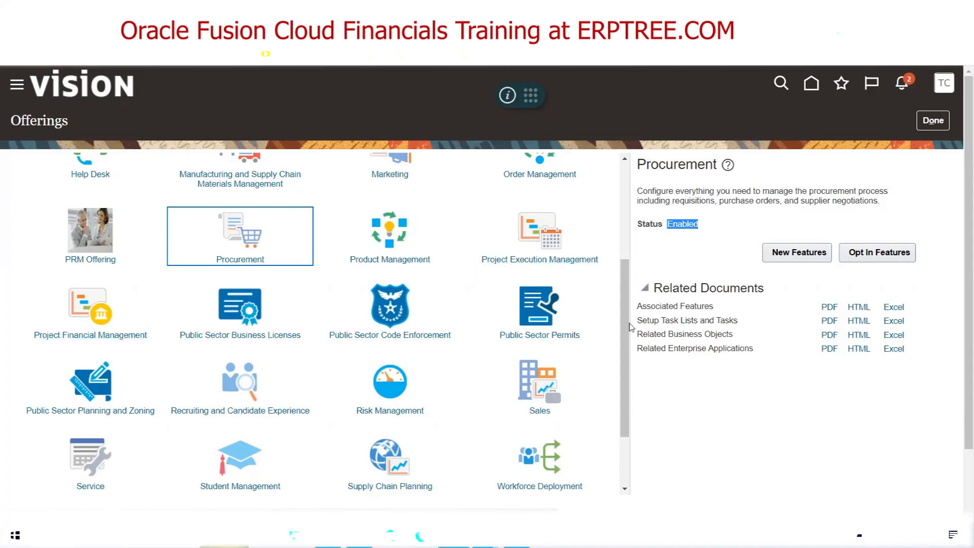
scroll(625, 374, down, 3)
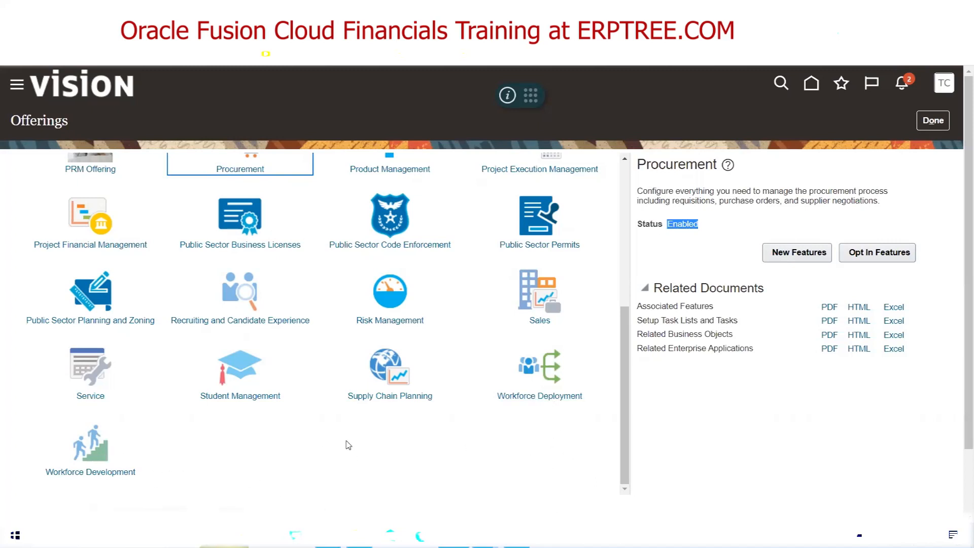
scroll(350, 445, up, 4)
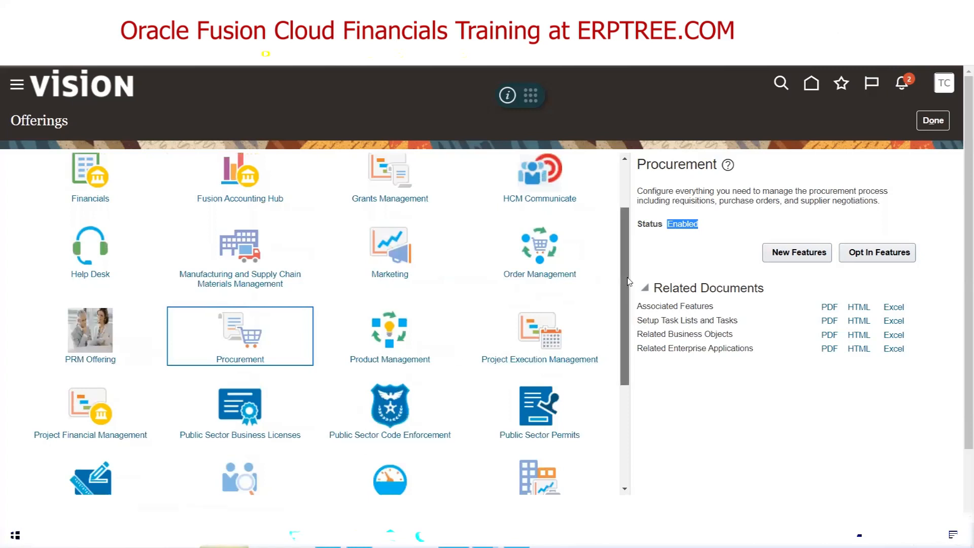
drag(629, 281, 629, 264)
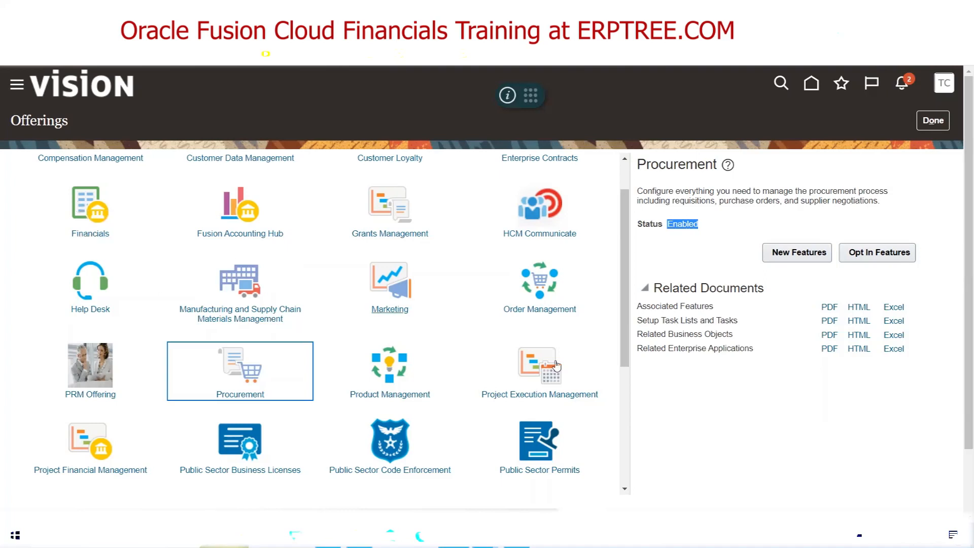
drag(627, 327, 624, 219)
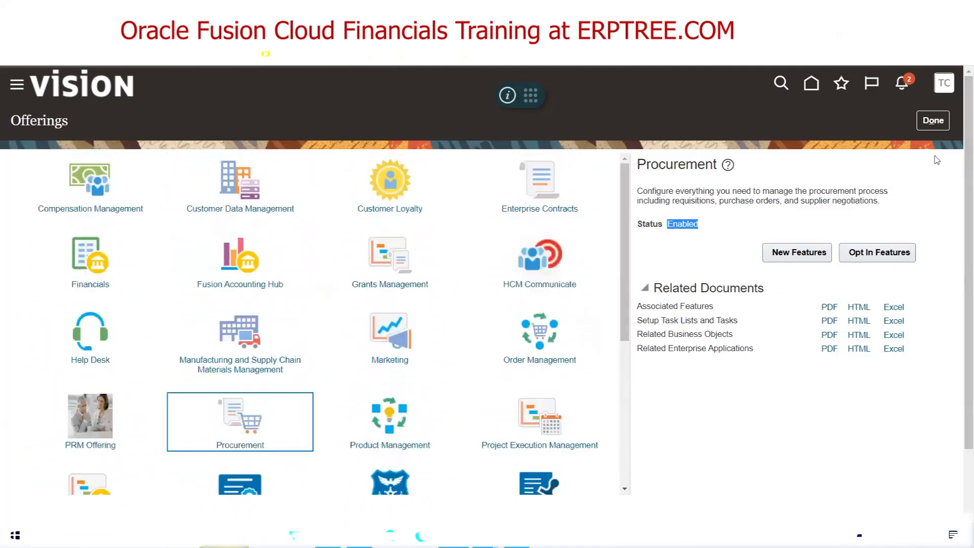
click(932, 120)
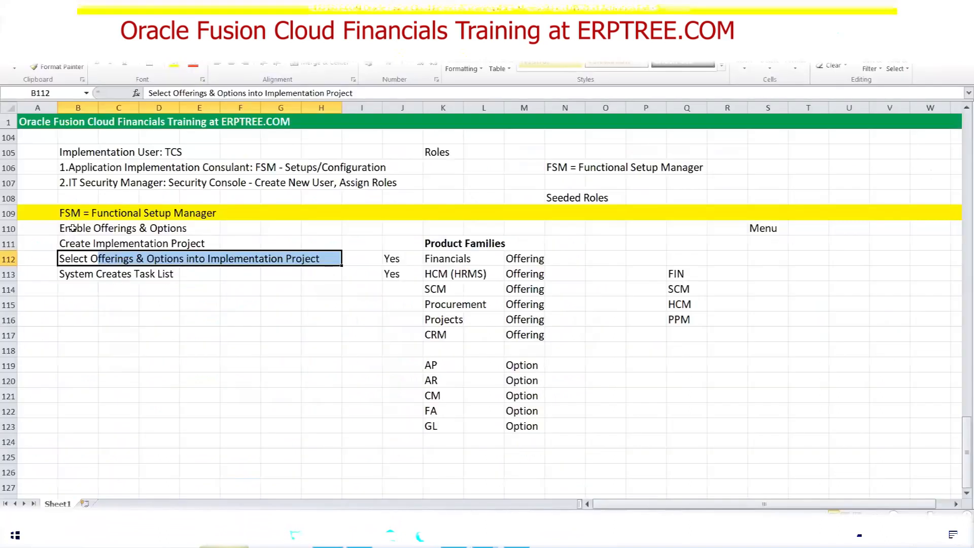
Switch to the Excel notes and review the Enable Offerings & Options and Create Implementation Project steps under Functional Setup Manager.
drag(72, 228, 196, 227)
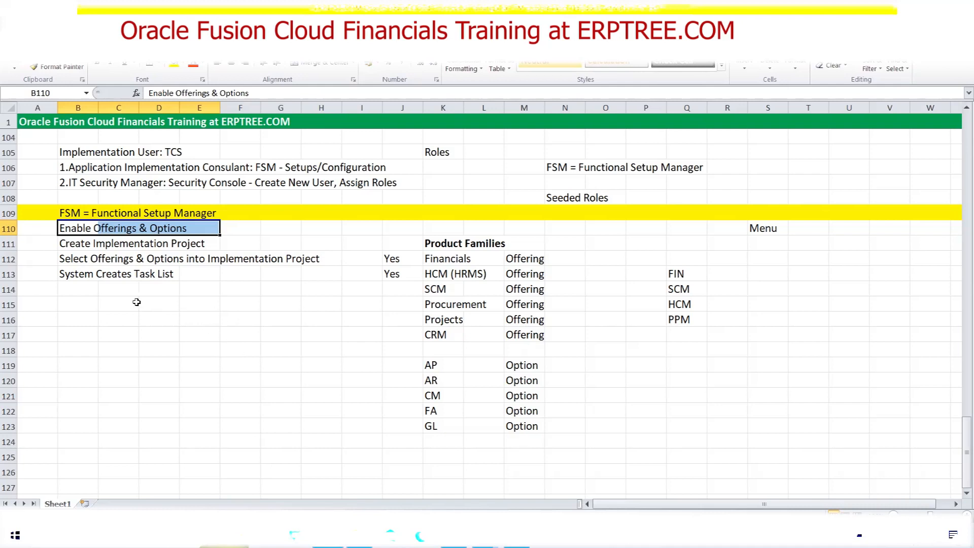
drag(64, 242, 211, 244)
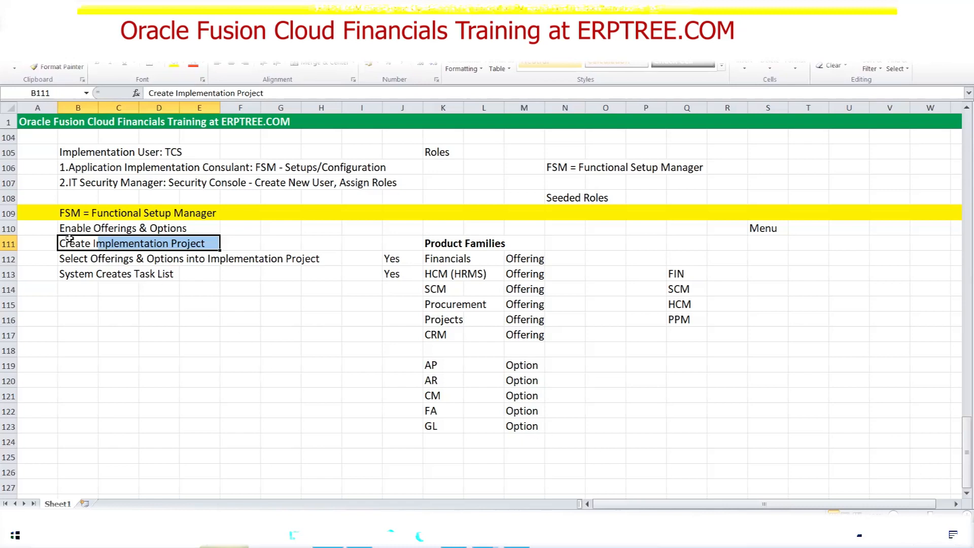
drag(71, 229, 177, 229)
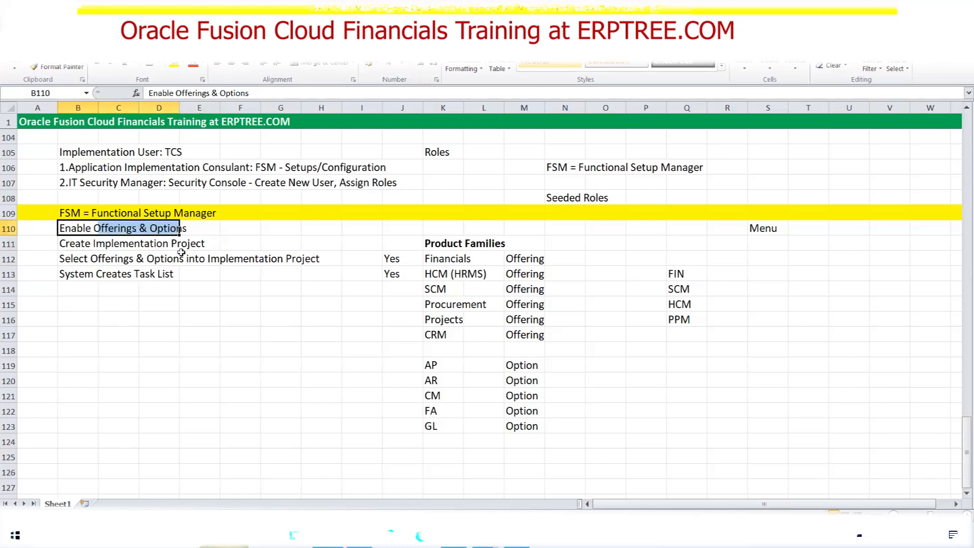
click(63, 240)
drag(108, 243, 203, 243)
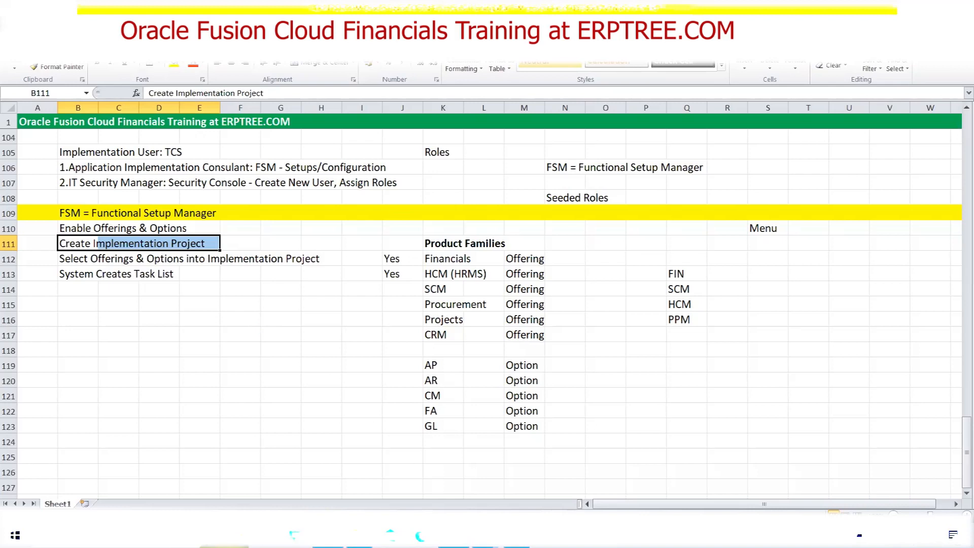
Switch back to Oracle Fusion, view the extra setup tasks available for Procurement, and go to Setup and Maintenance.
key(alt+Tab)
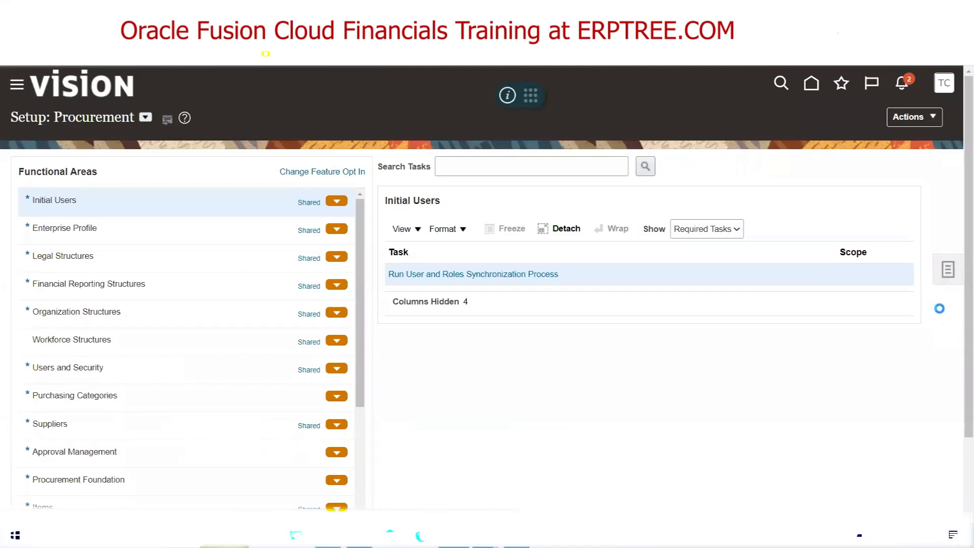
click(944, 269)
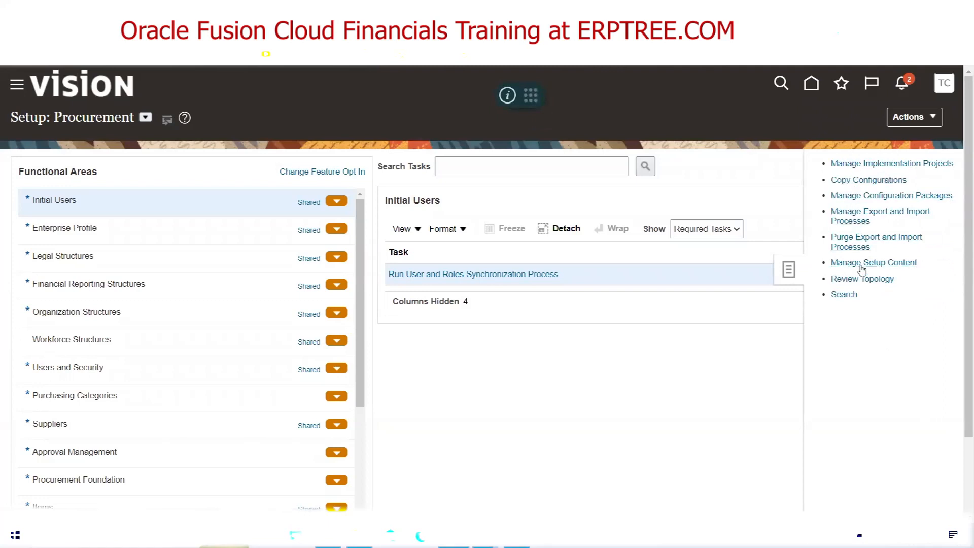
click(726, 172)
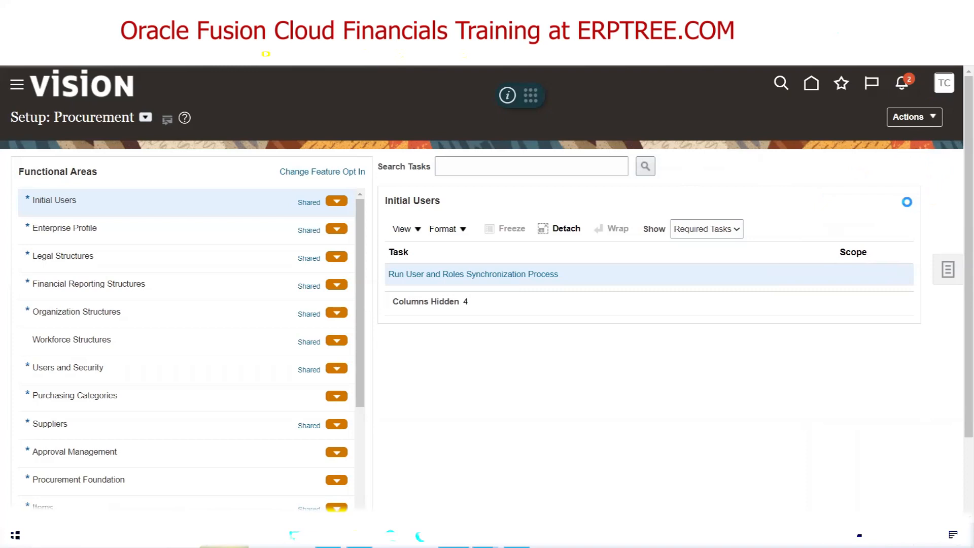
click(944, 83)
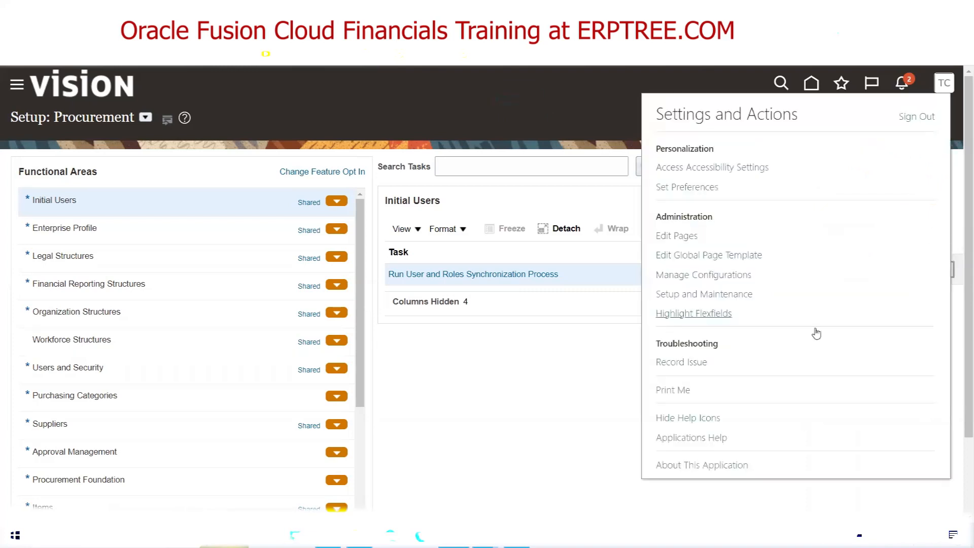
click(725, 295)
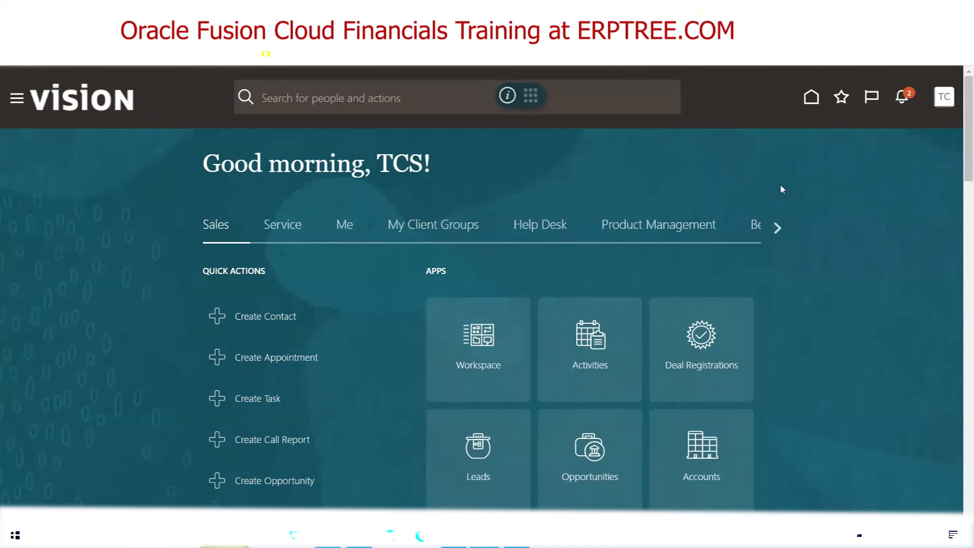
Go to Setup and Maintenance and open the Manage Implementation Projects task.
click(942, 104)
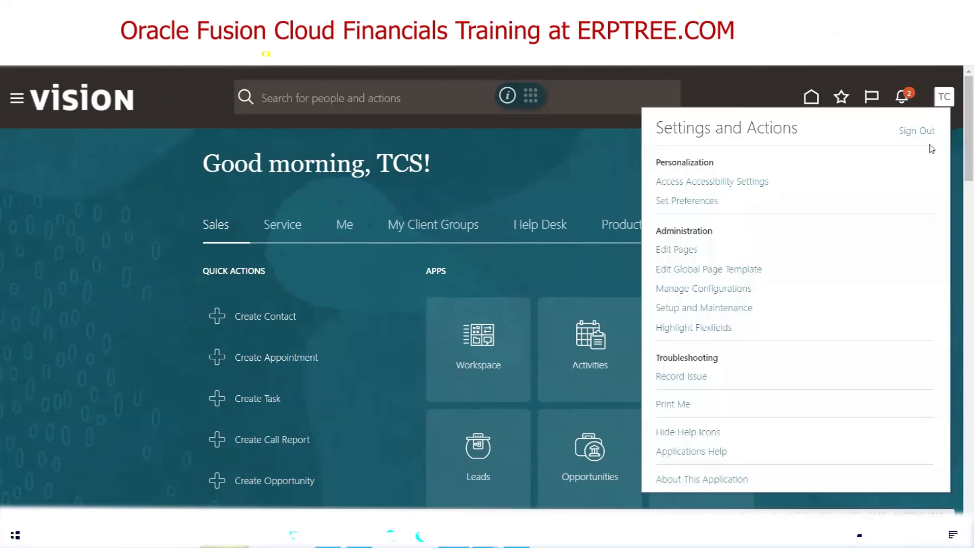
click(724, 310)
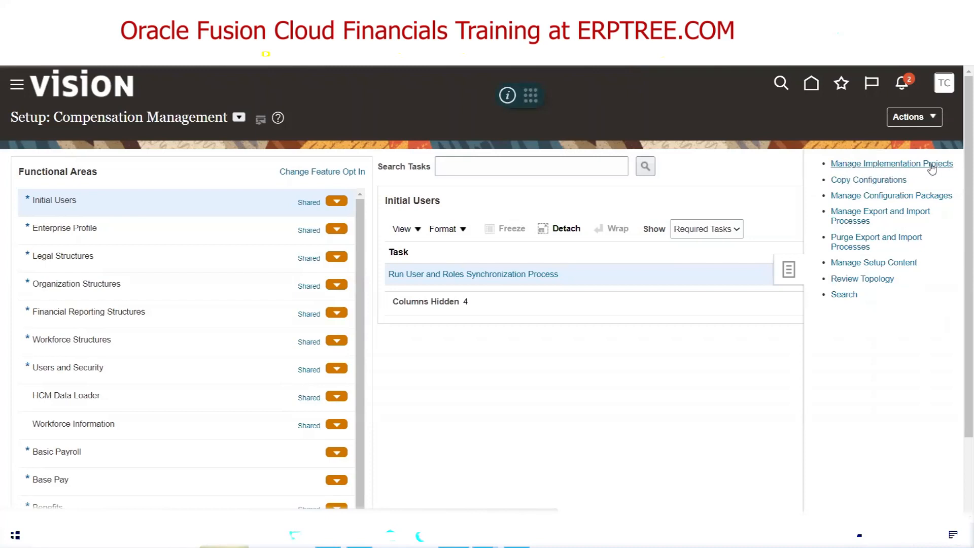
click(866, 162)
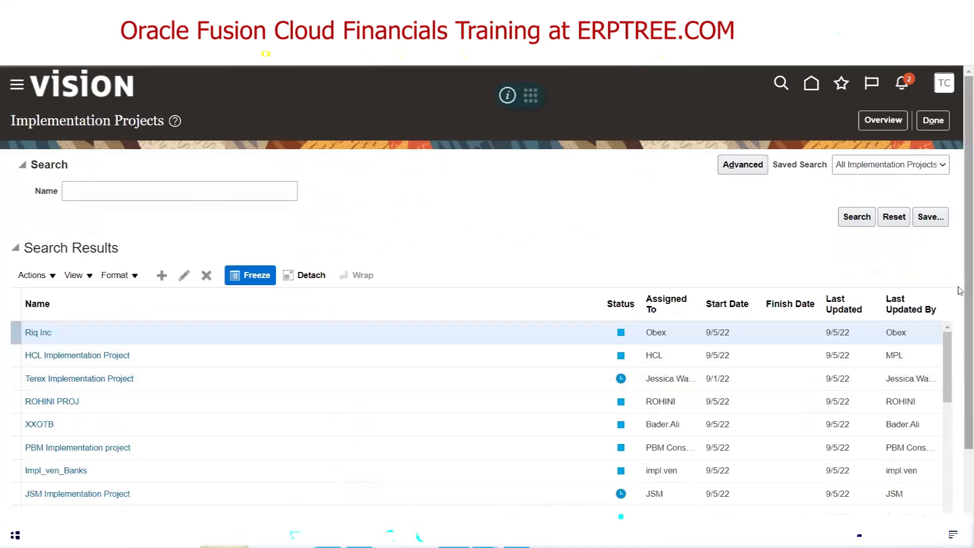
Look through the whole list of existing implementation projects, including their status, assignees and dates.
scroll(960, 245, down, 3)
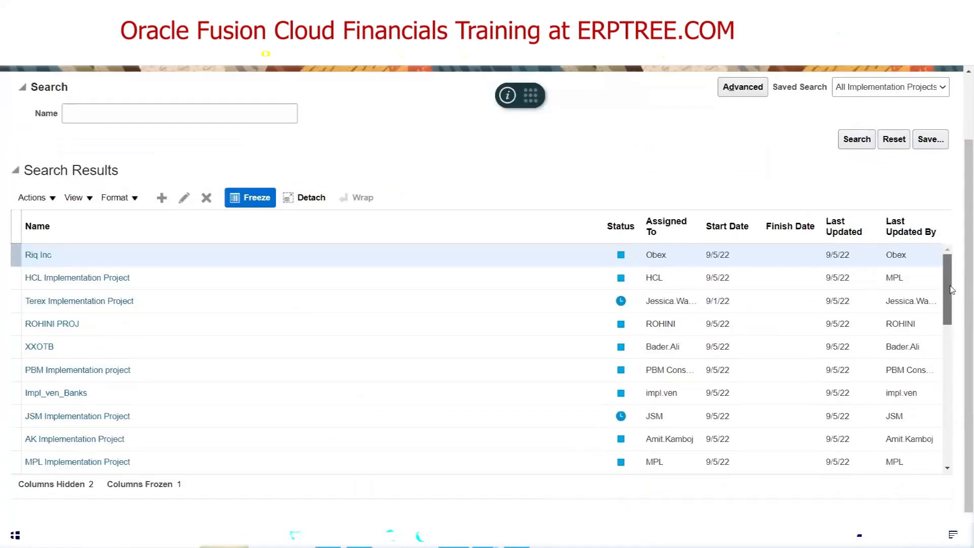
scroll(951, 315, down, 3)
mouse_move(951, 315)
mouse_down()
mouse_move(945, 459)
mouse_move(958, 319)
mouse_up()
scroll(960, 325, up, 3)
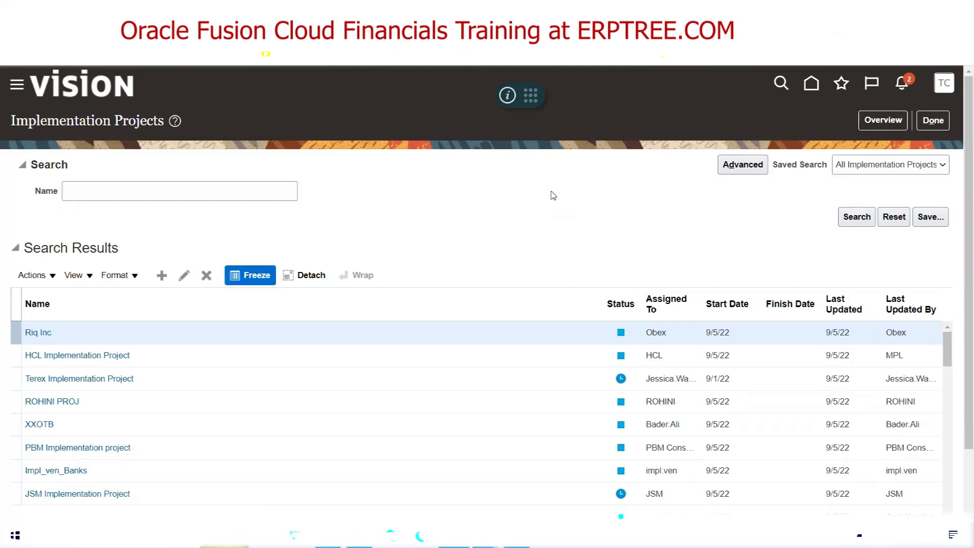
scroll(960, 357, down, 2)
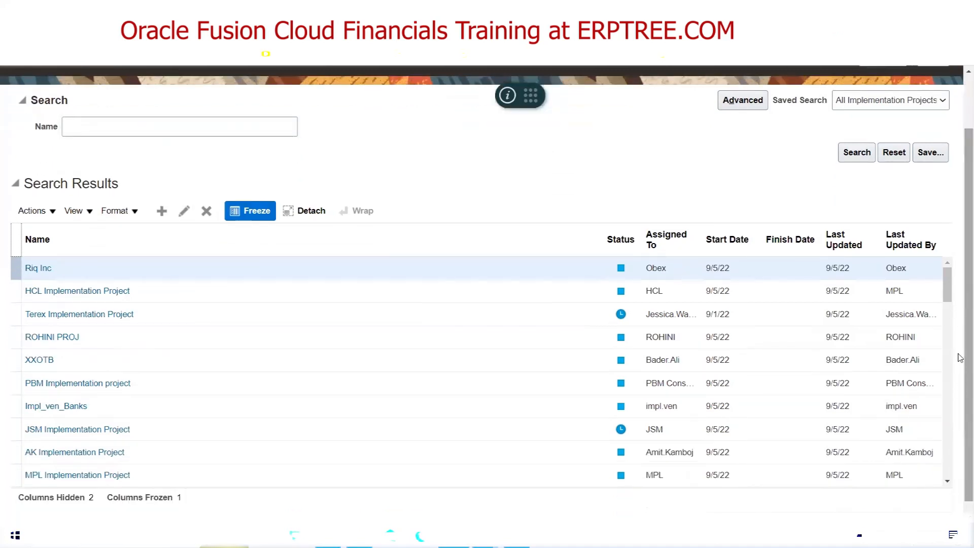
scroll(948, 299, down, 2)
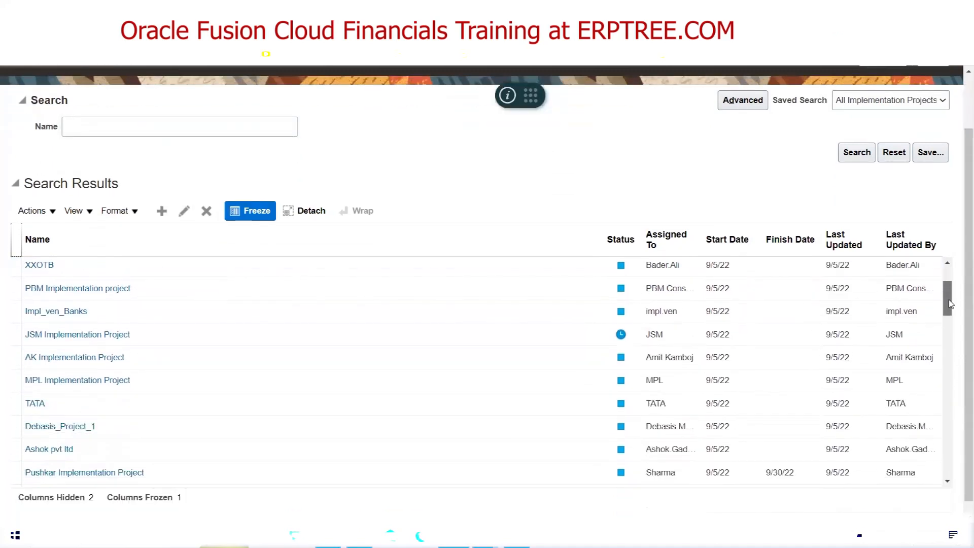
drag(950, 303, 958, 461)
drag(960, 462, 960, 275)
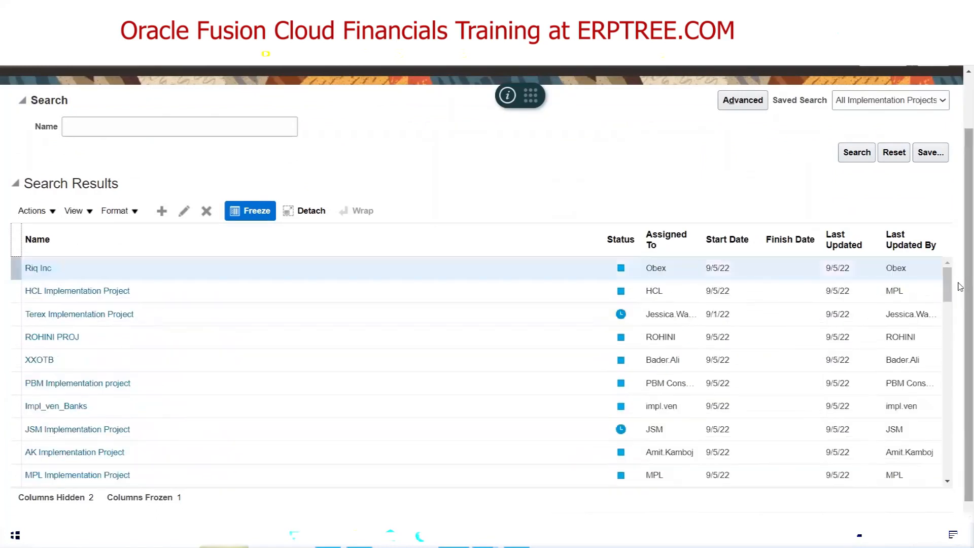
scroll(960, 274, up, 2)
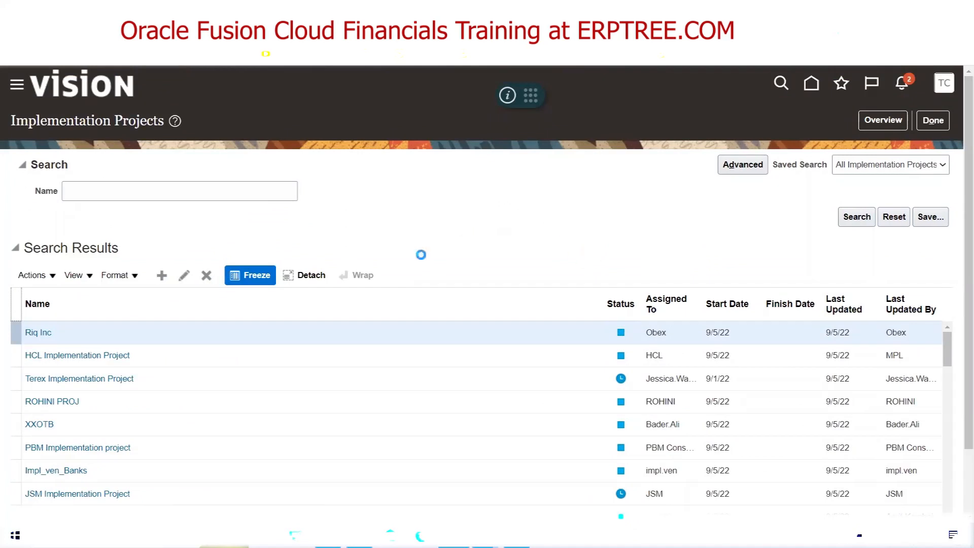
scroll(956, 306, down, 1)
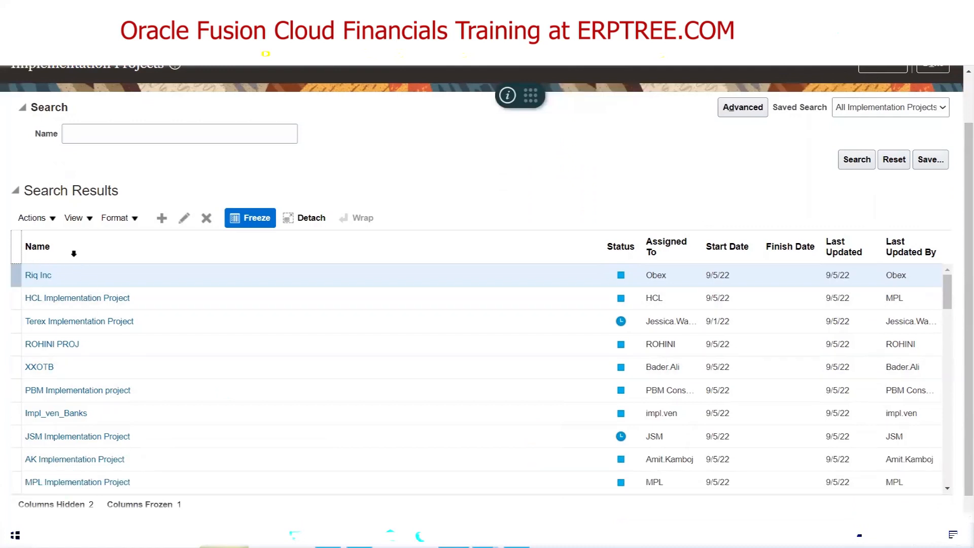
scroll(886, 316, up, 1)
Start creating a new implementation project and examine the Enter Basic Information page and its default name.
click(186, 191)
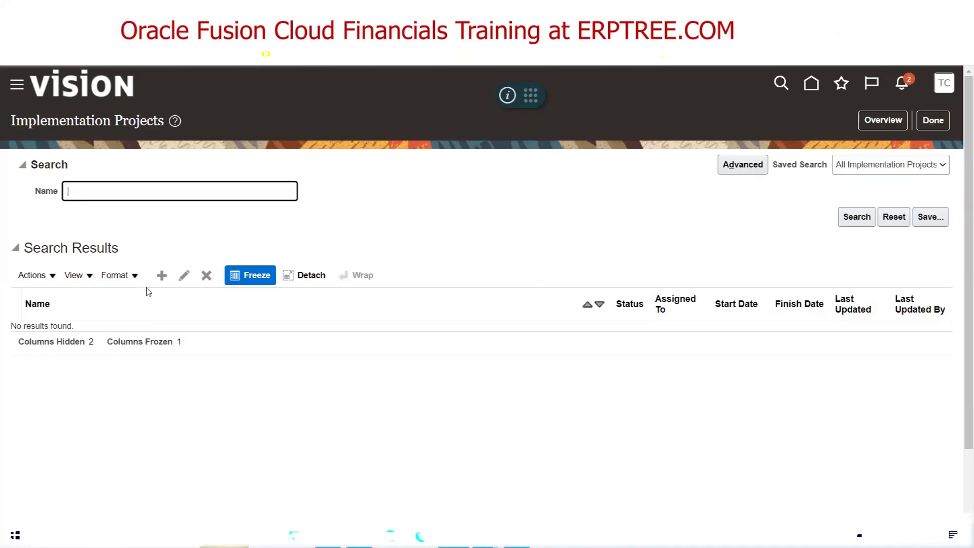
click(161, 276)
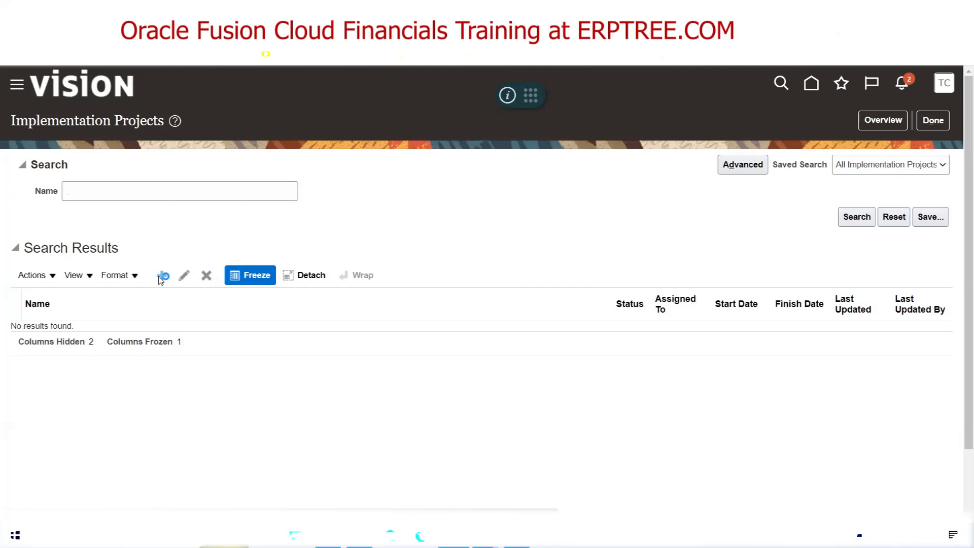
click(161, 276)
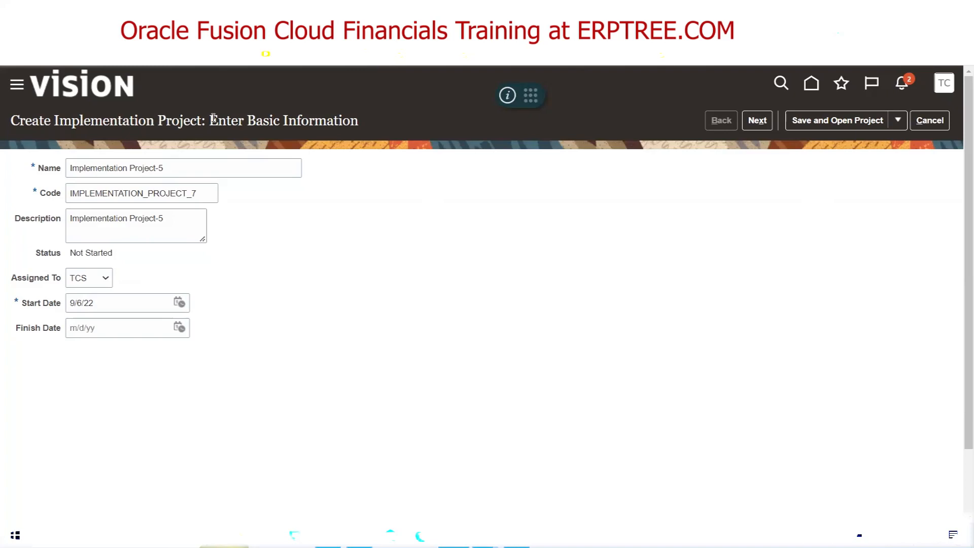
drag(211, 117, 361, 134)
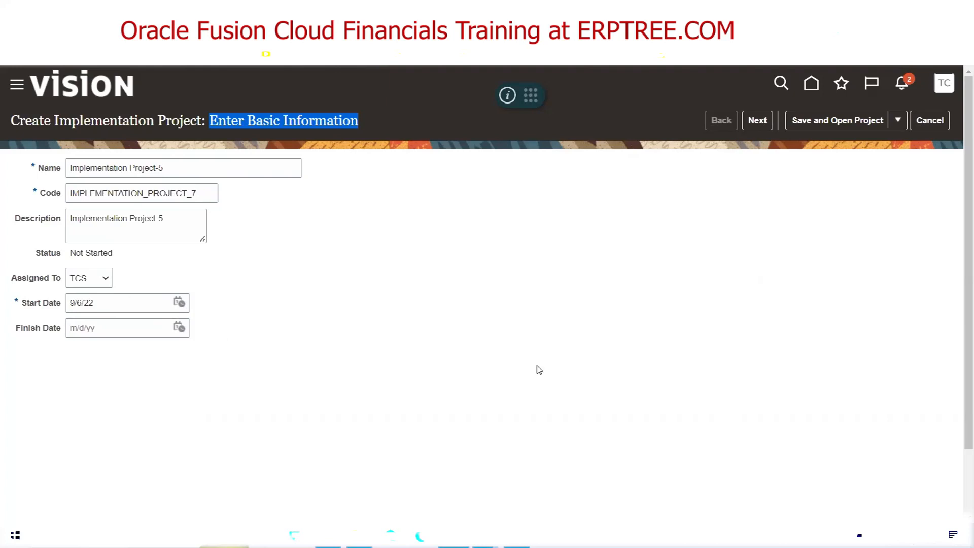
key(alt+Tab)
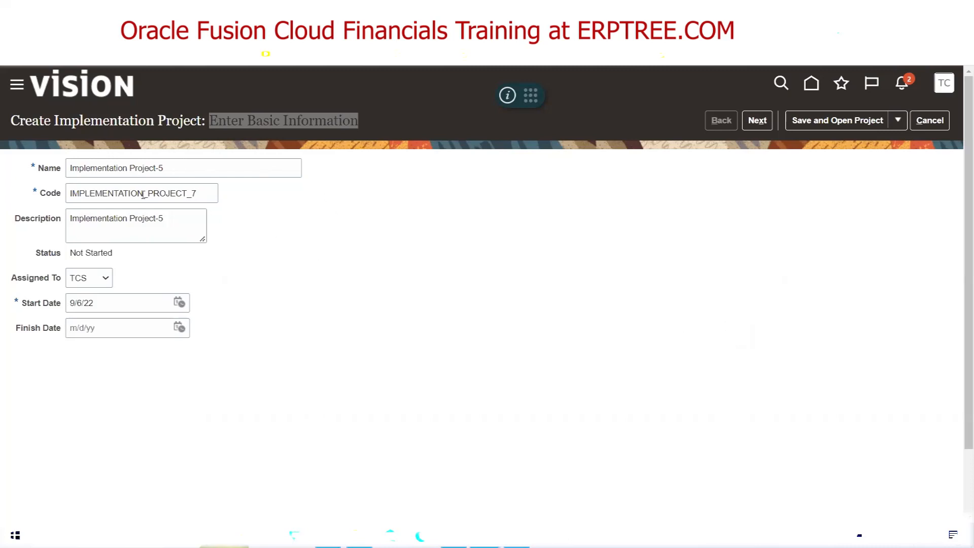
click(183, 170)
drag(166, 169, 159, 169)
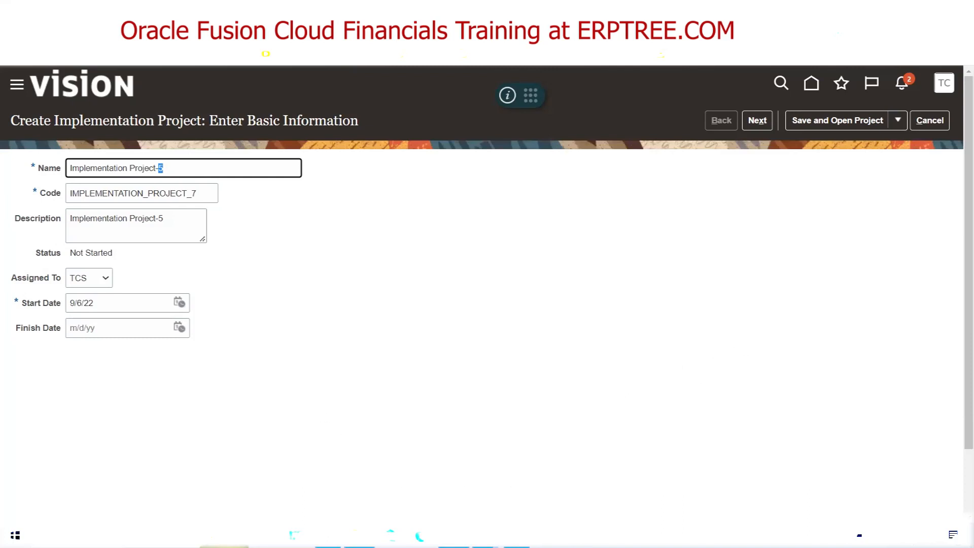
Switch to the Excel notes, review the implementation user's roles and the Functional Setup Manager steps, and return to Oracle Fusion.
click(327, 536)
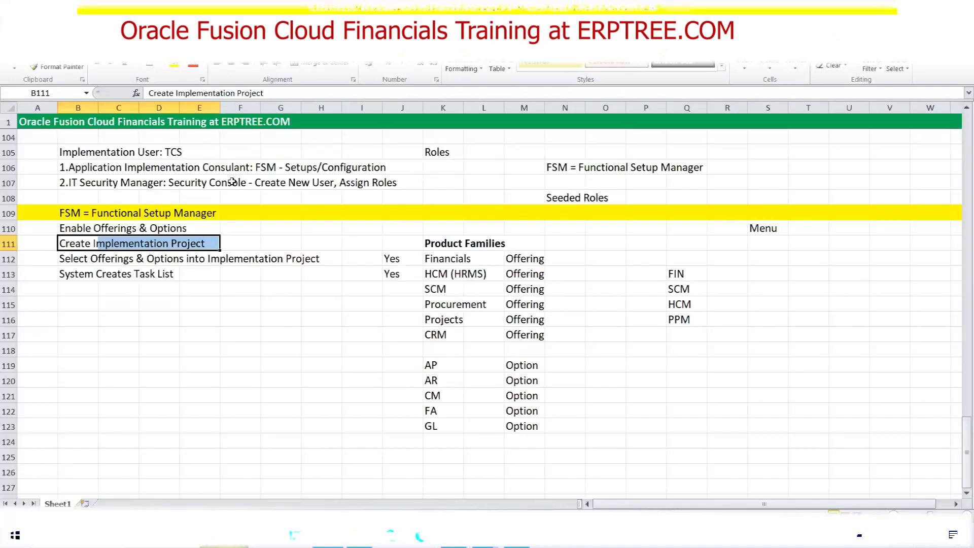
drag(69, 152, 223, 179)
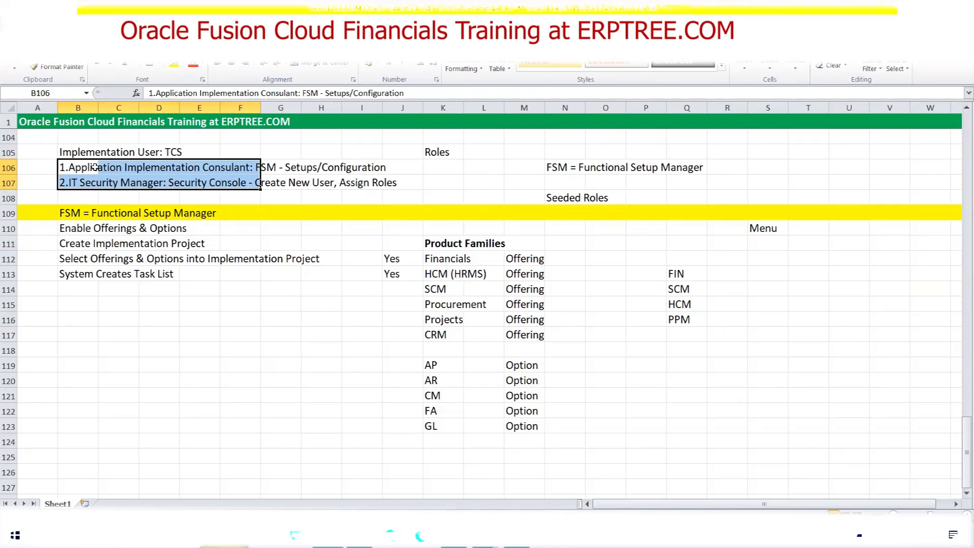
click(79, 169)
drag(96, 168, 297, 169)
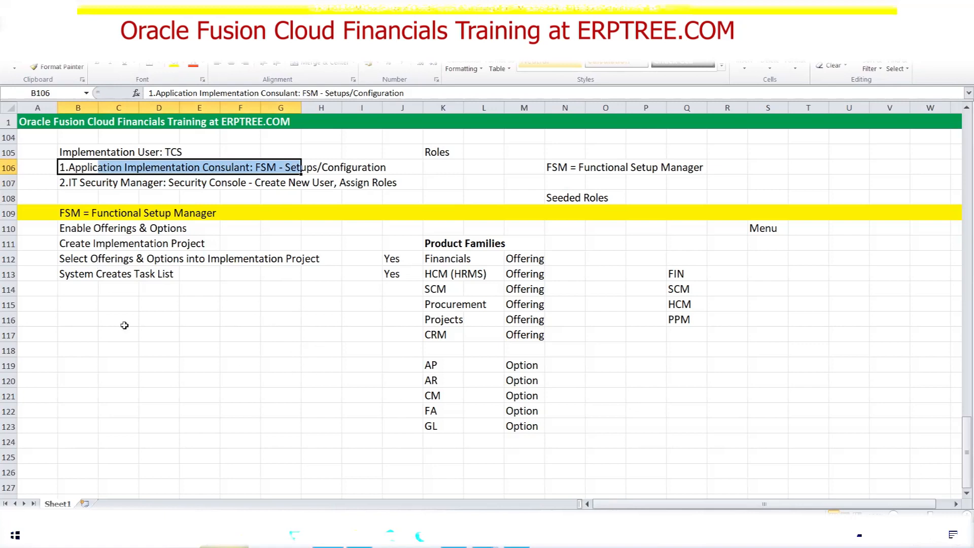
drag(61, 273, 170, 272)
drag(67, 229, 176, 277)
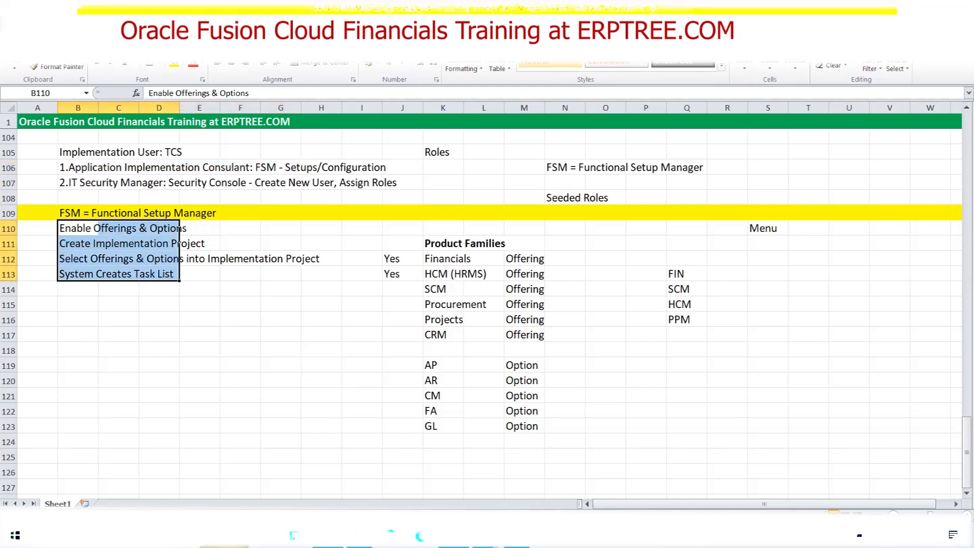
click(359, 535)
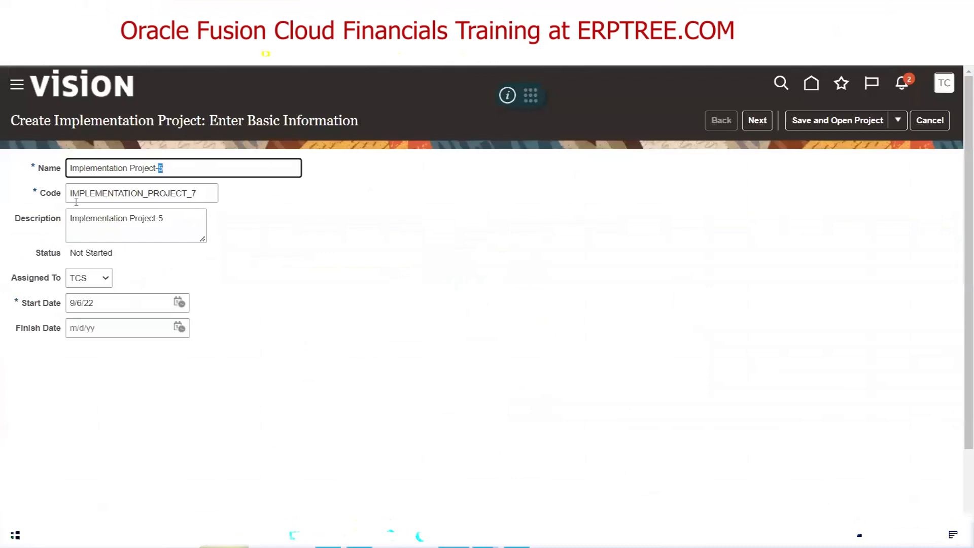
Name the project Google Implementation Project and let its code and description update to match.
click(69, 175)
text(Google)
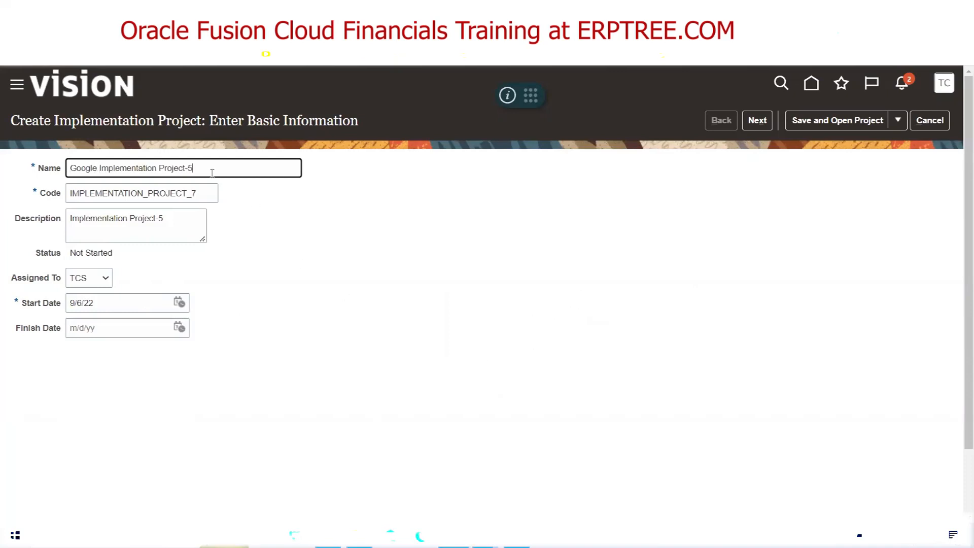
key(BackSpace)
key(BackSpace)
key(Tab)
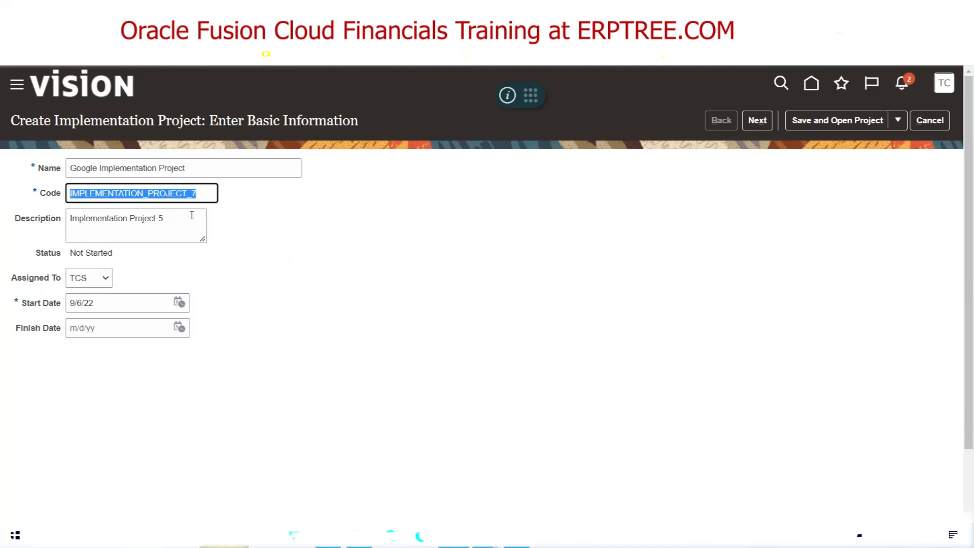
click(194, 167)
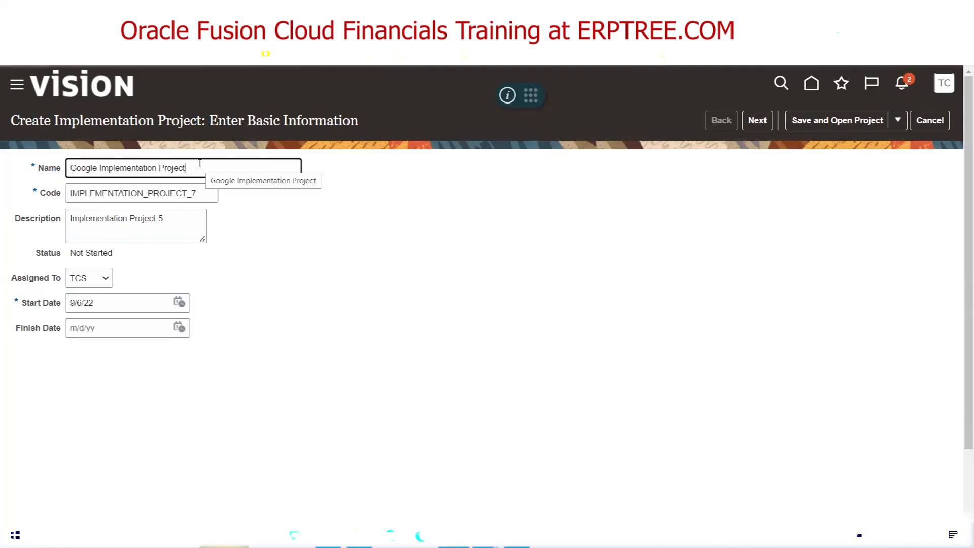
click(279, 191)
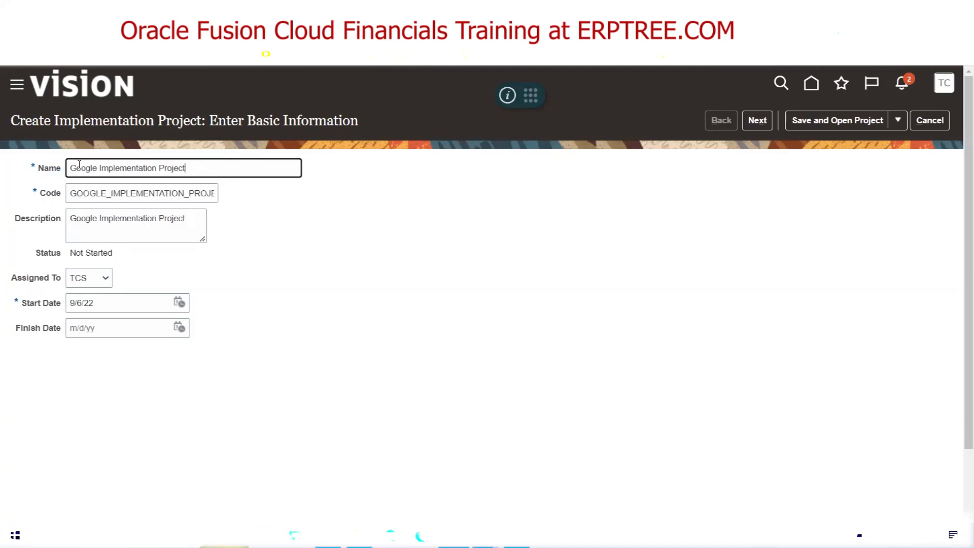
Check the project's name and code, and extend the description to read Google Implementation Project for Setups.
drag(77, 168, 196, 159)
drag(67, 194, 217, 192)
click(234, 213)
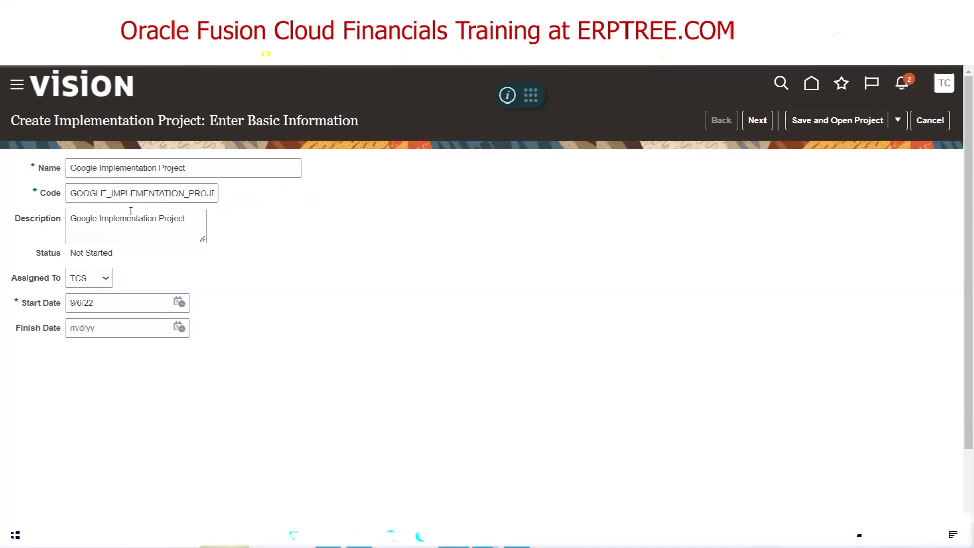
triple_click(96, 171)
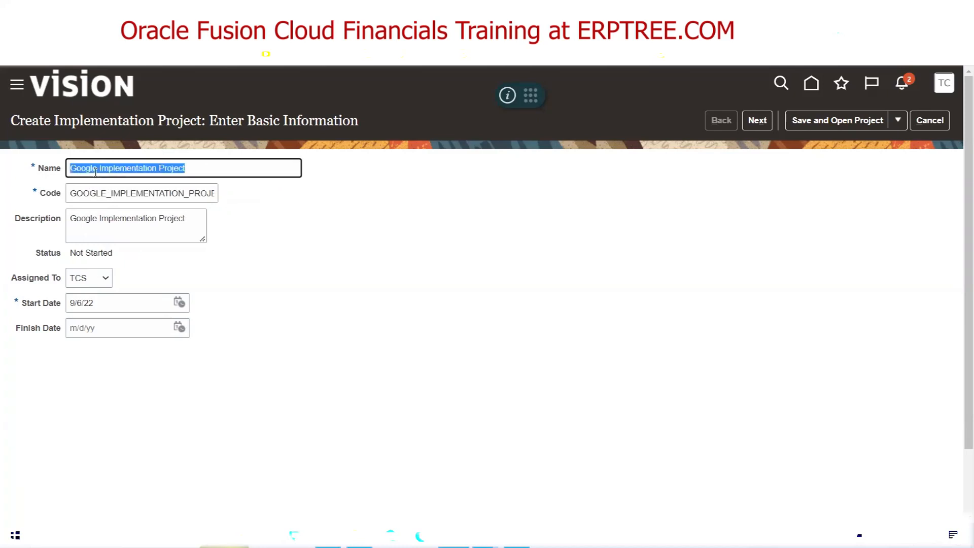
triple_click(106, 212)
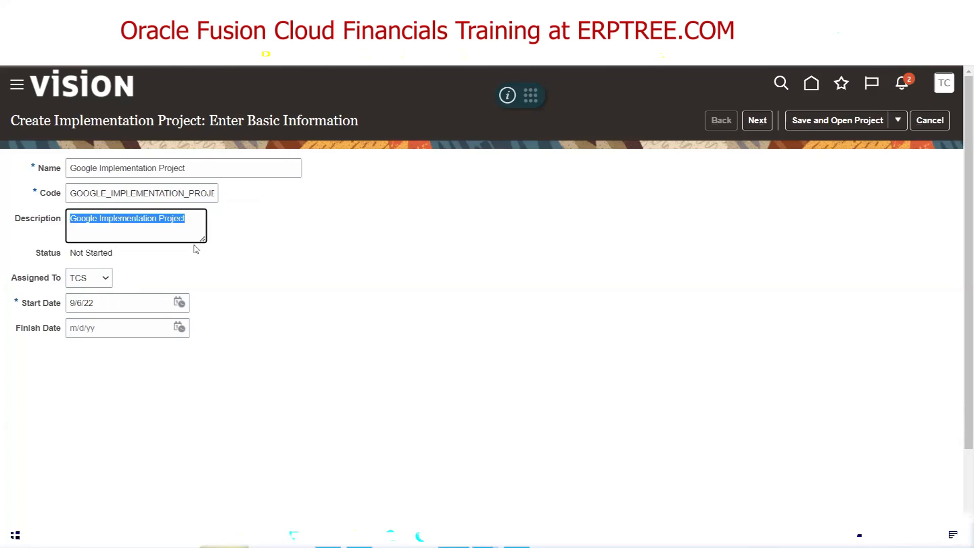
click(194, 218)
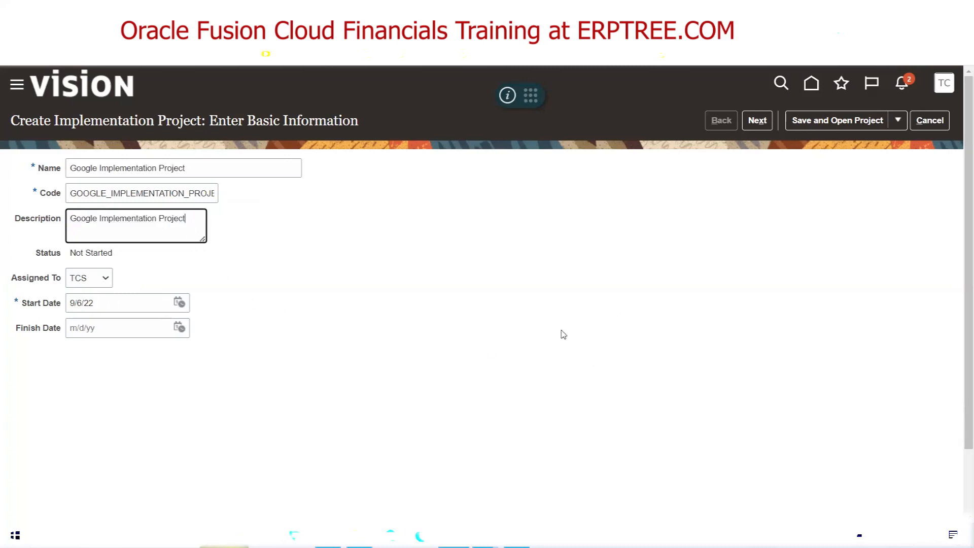
text(for Setups)
Check the project's status and clear the Assigned To user.
triple_click(96, 256)
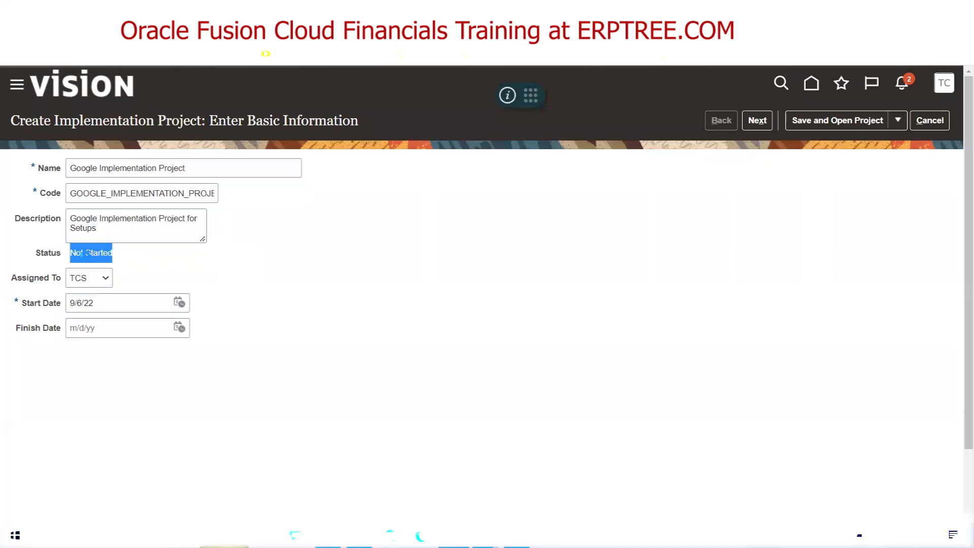
double_click(85, 253)
click(95, 279)
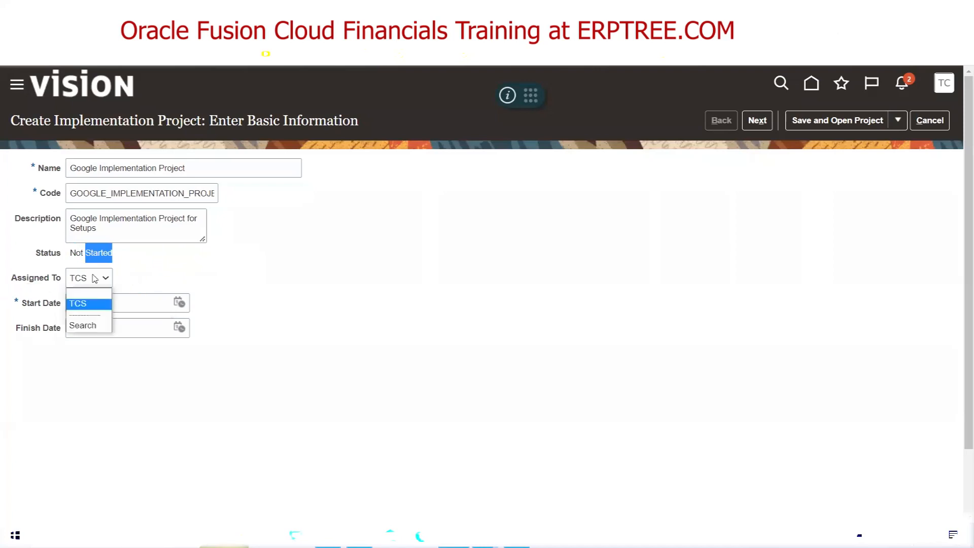
click(100, 294)
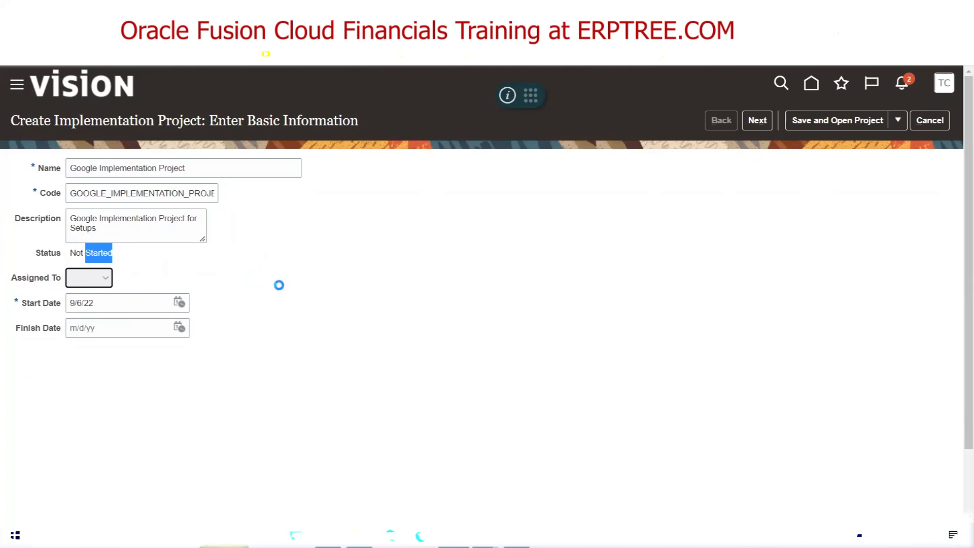
click(263, 296)
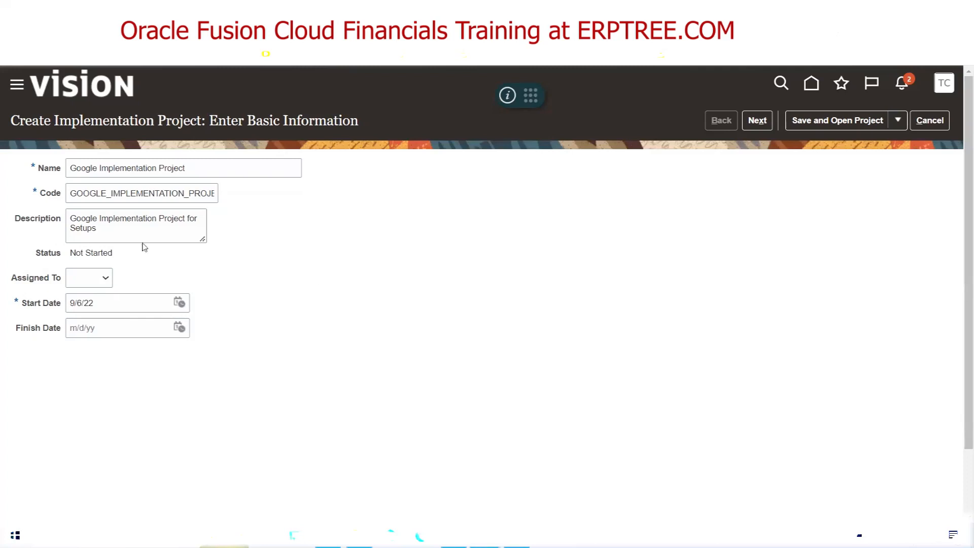
Search the users for user ID ERPTREE and assign the implementation project to that user.
click(96, 283)
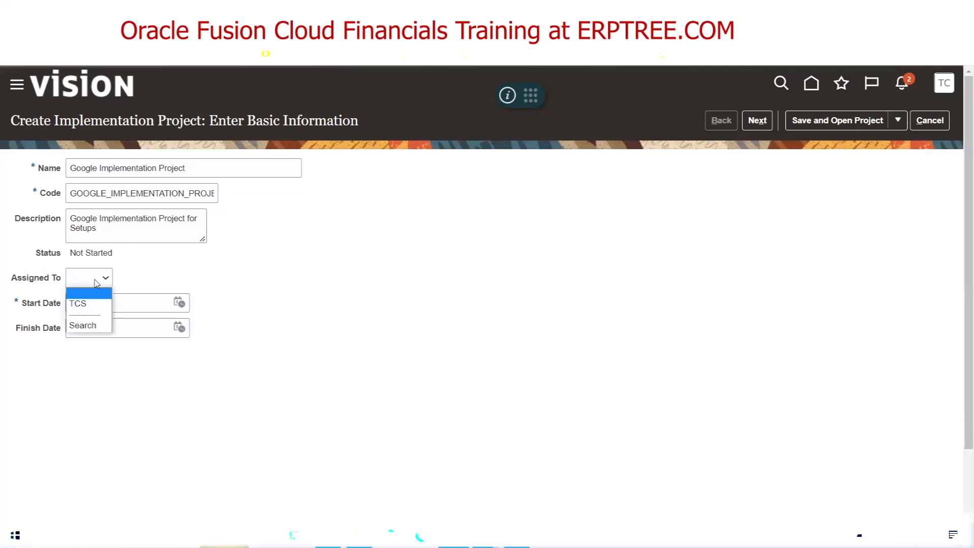
click(93, 326)
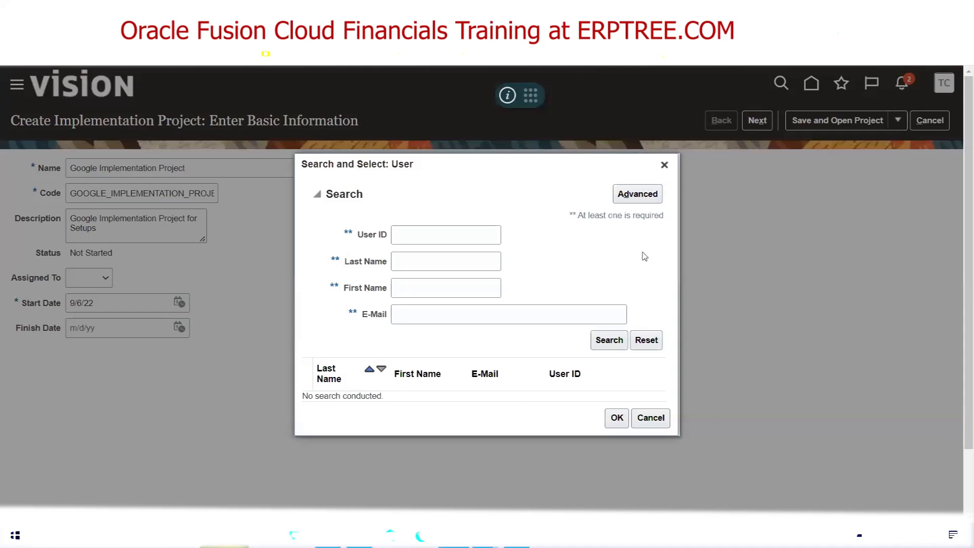
click(476, 233)
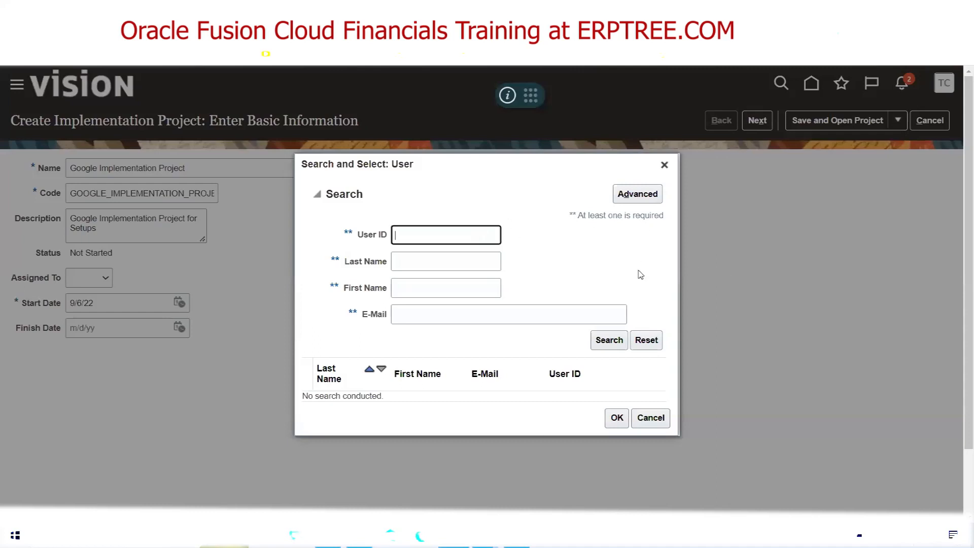
text(ERPTREE)
click(612, 347)
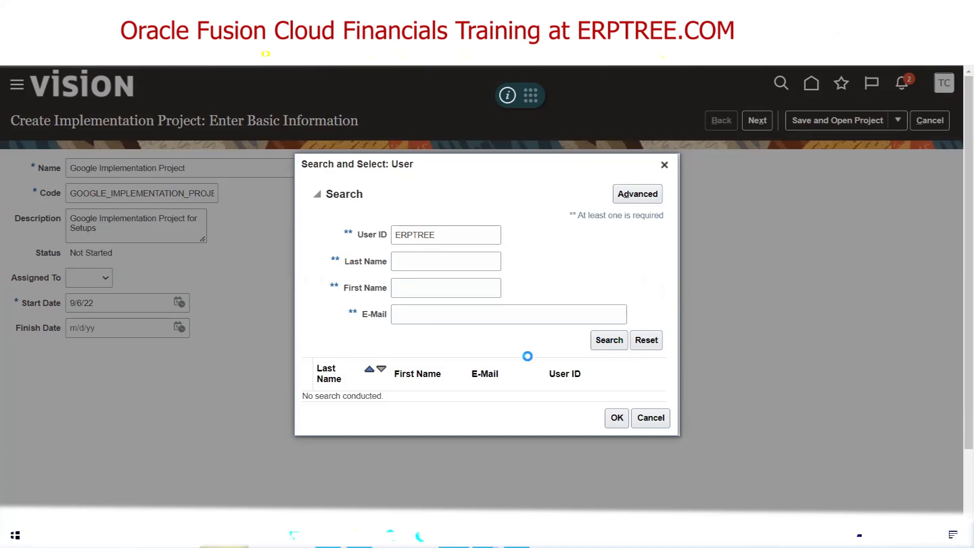
click(323, 401)
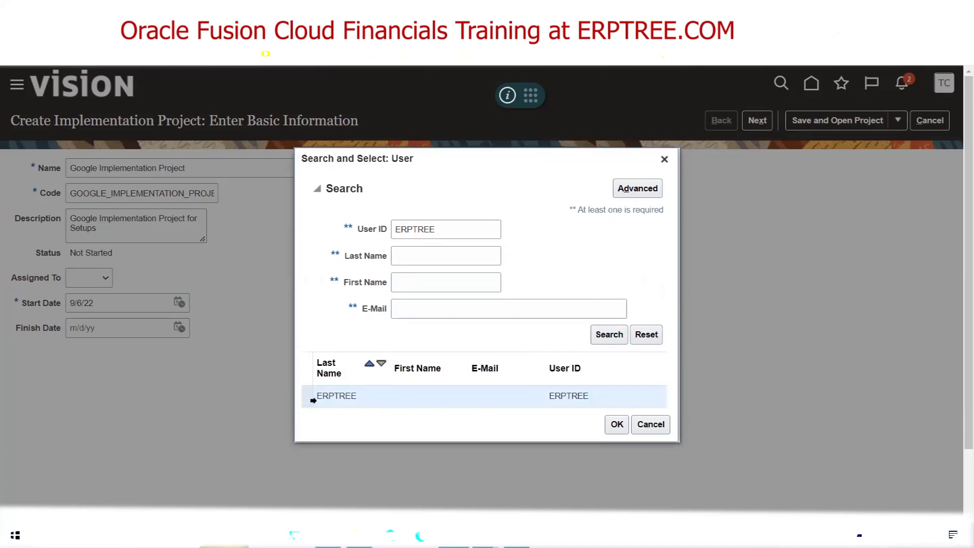
click(617, 424)
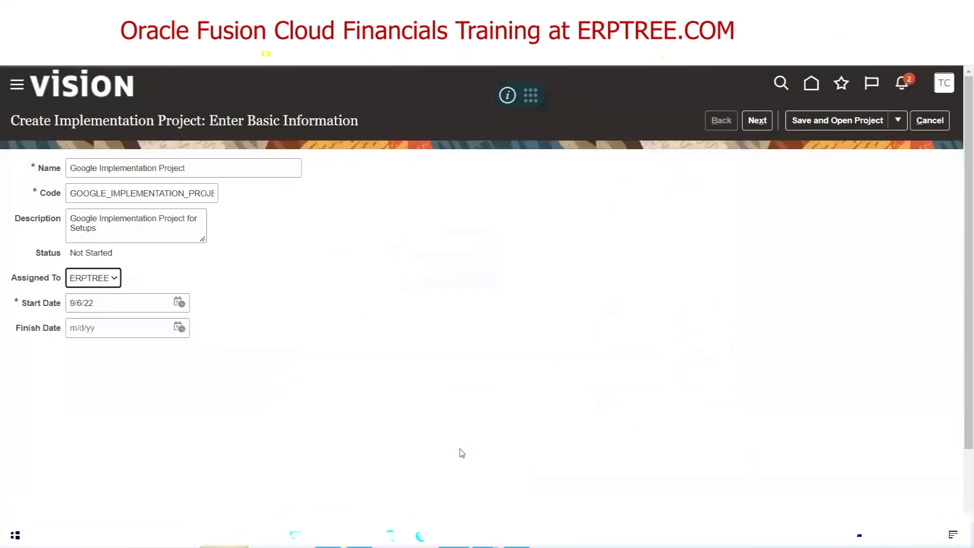
Clear the ERPTREE assignment and assign the implementation project to TCS.
click(88, 283)
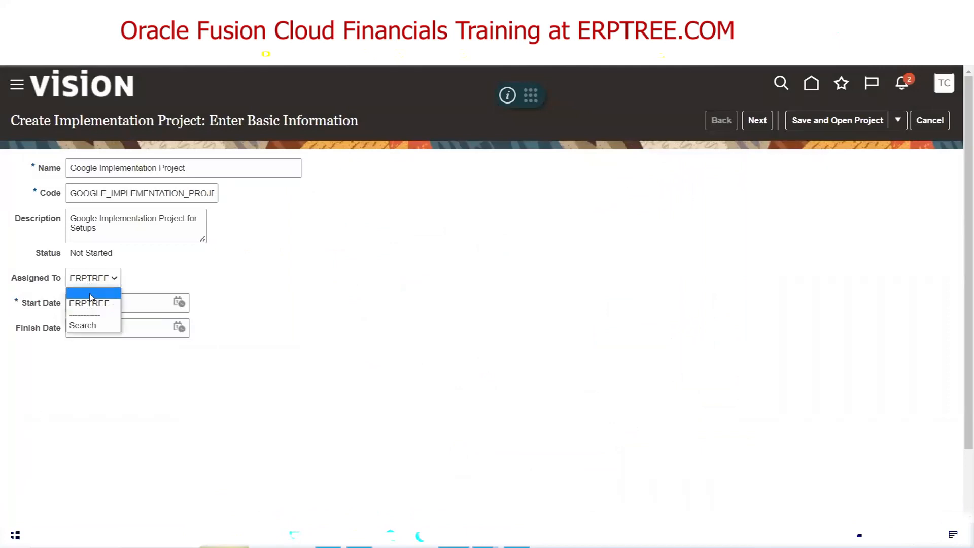
click(90, 293)
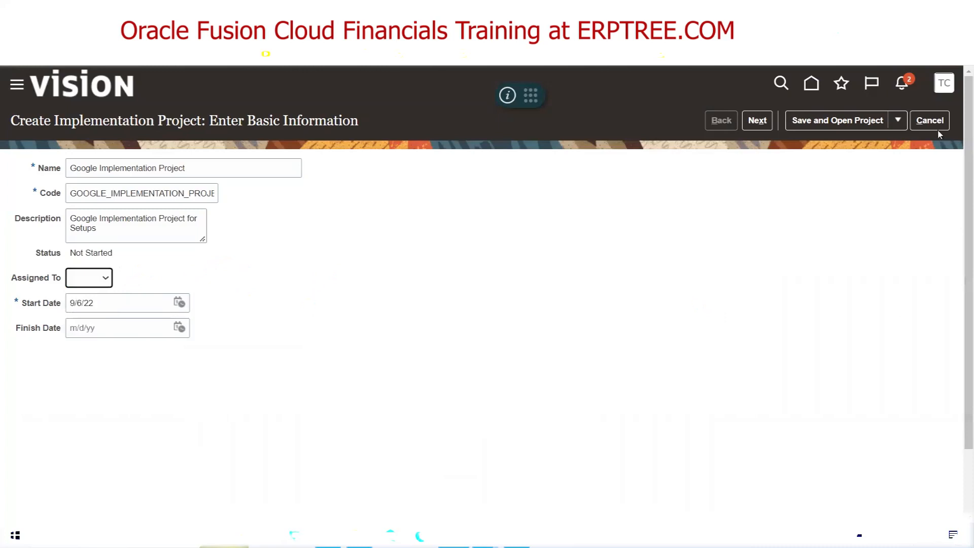
click(92, 277)
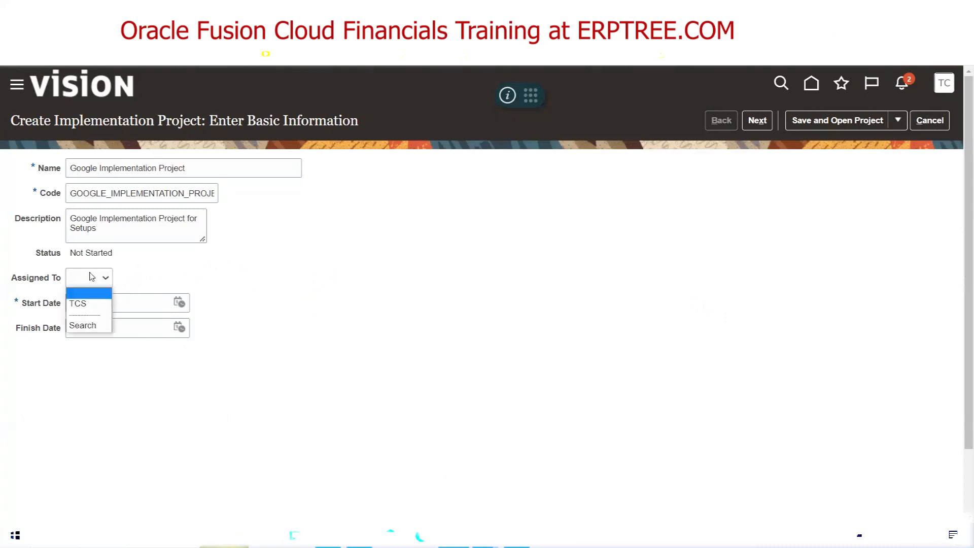
click(99, 303)
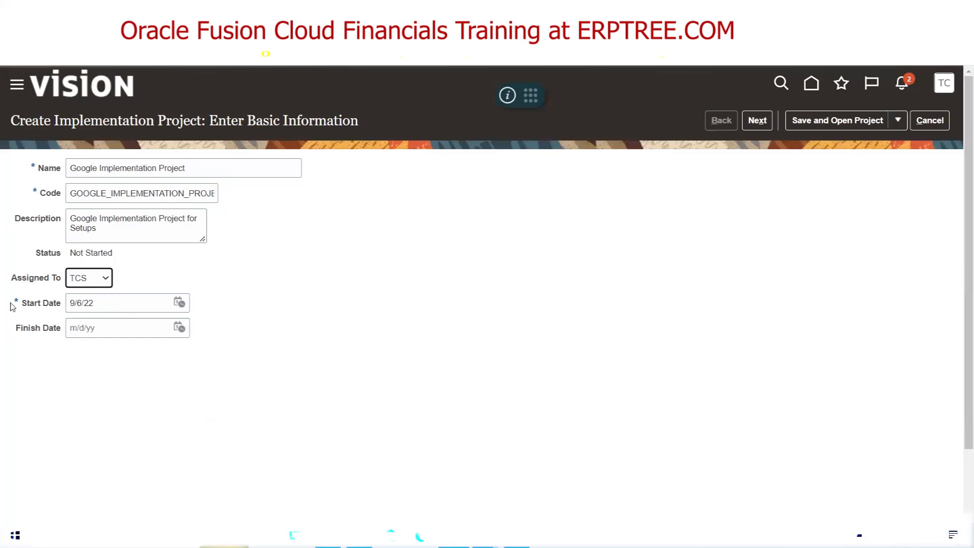
Review the project's start and finish date fields and set the finish date to 9/20/22.
drag(21, 303, 62, 303)
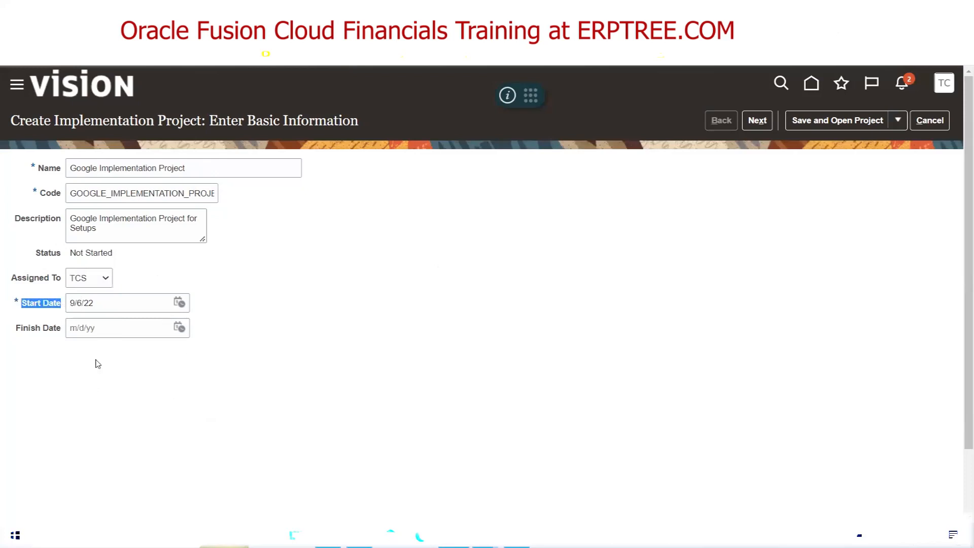
drag(43, 303, 16, 302)
double_click(17, 301)
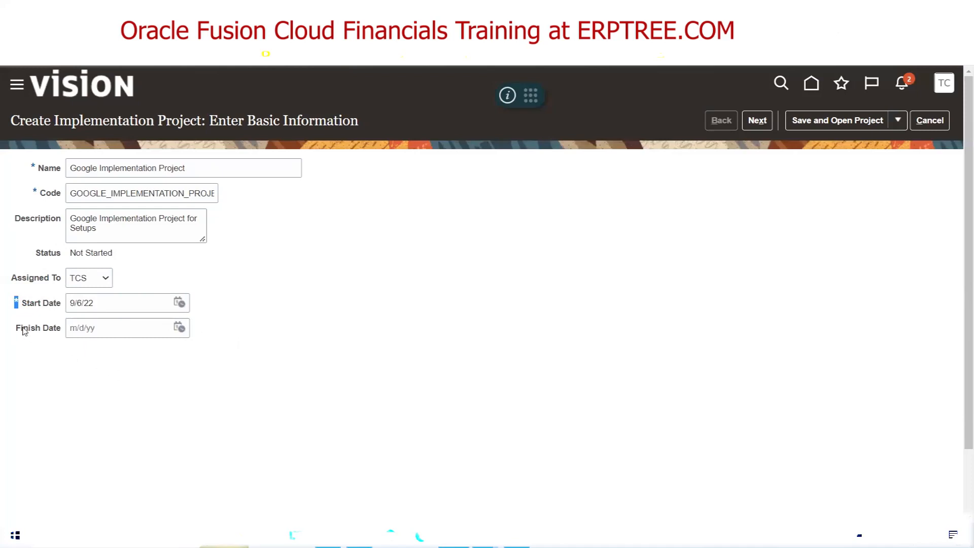
drag(15, 328, 63, 333)
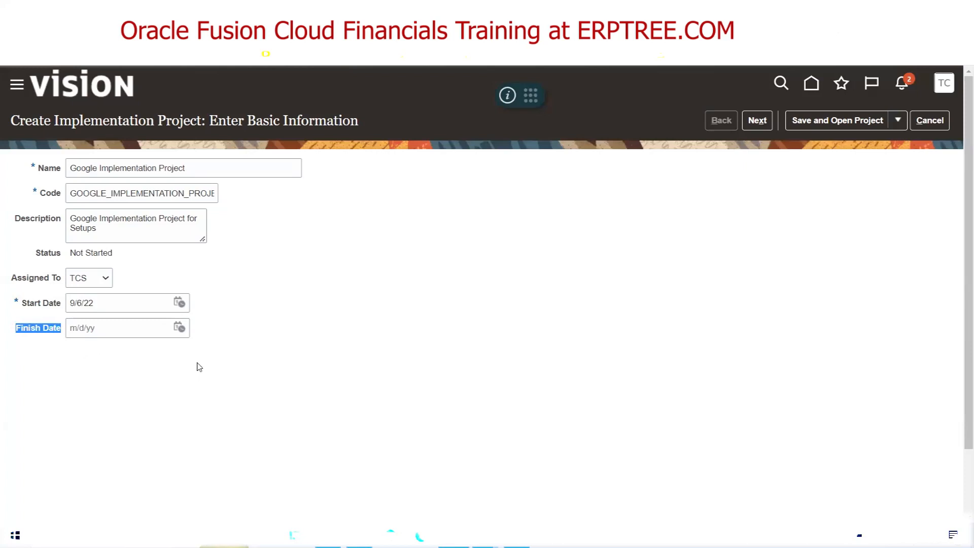
click(179, 327)
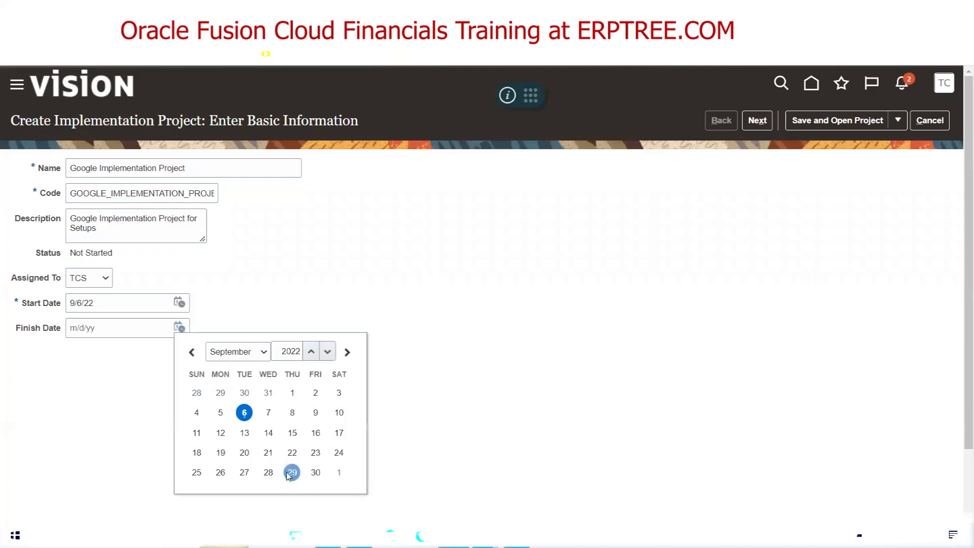
click(244, 453)
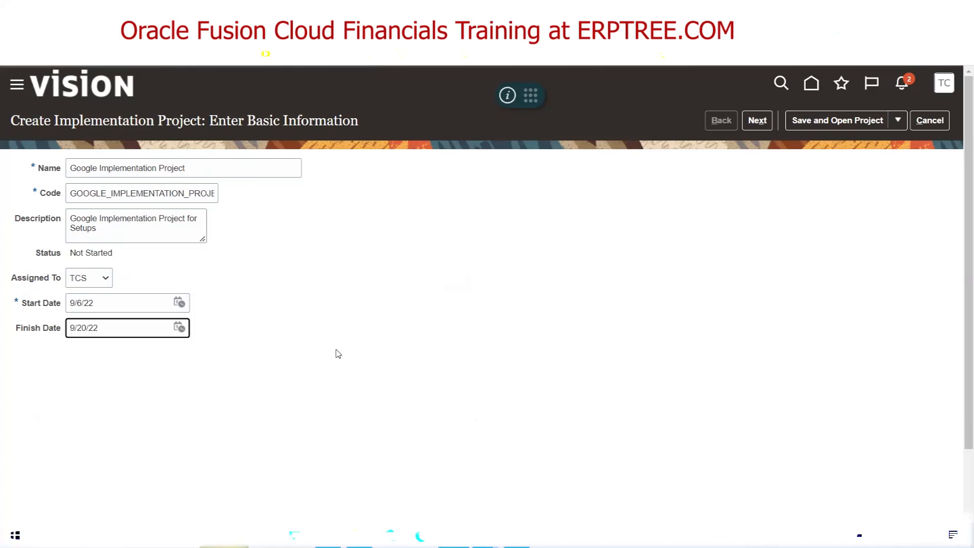
click(331, 242)
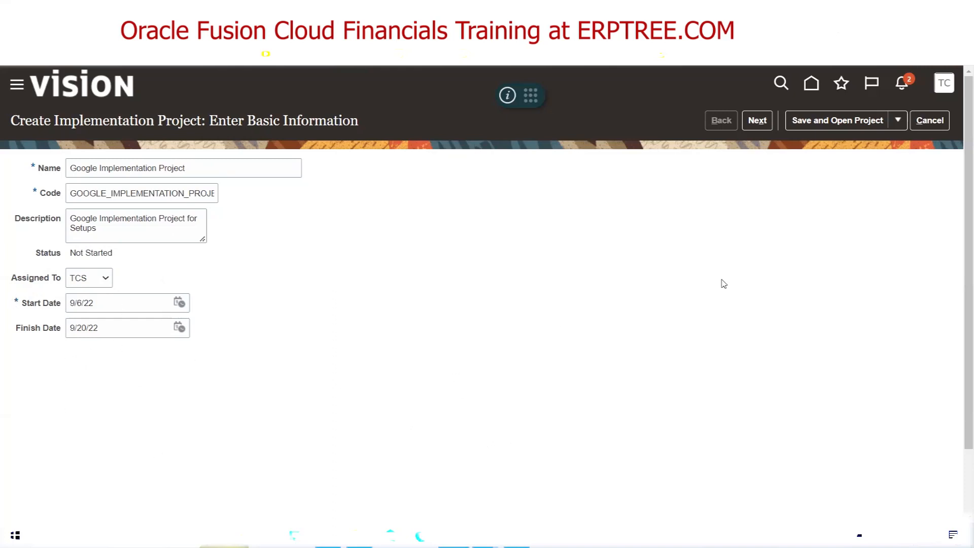
Continue to the offering selection, review the product family offerings in the Excel notes, and return to Oracle Fusion.
click(756, 122)
click(328, 535)
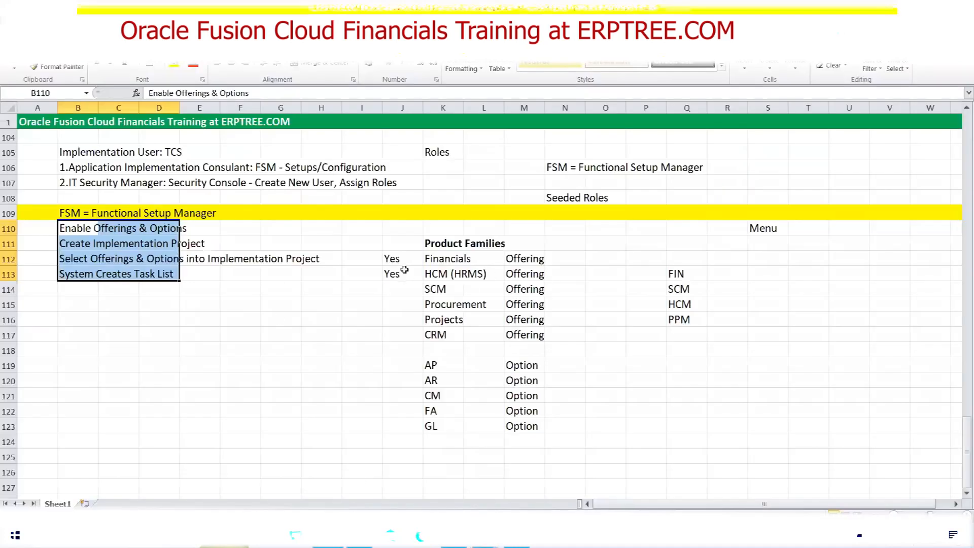
drag(431, 257, 533, 335)
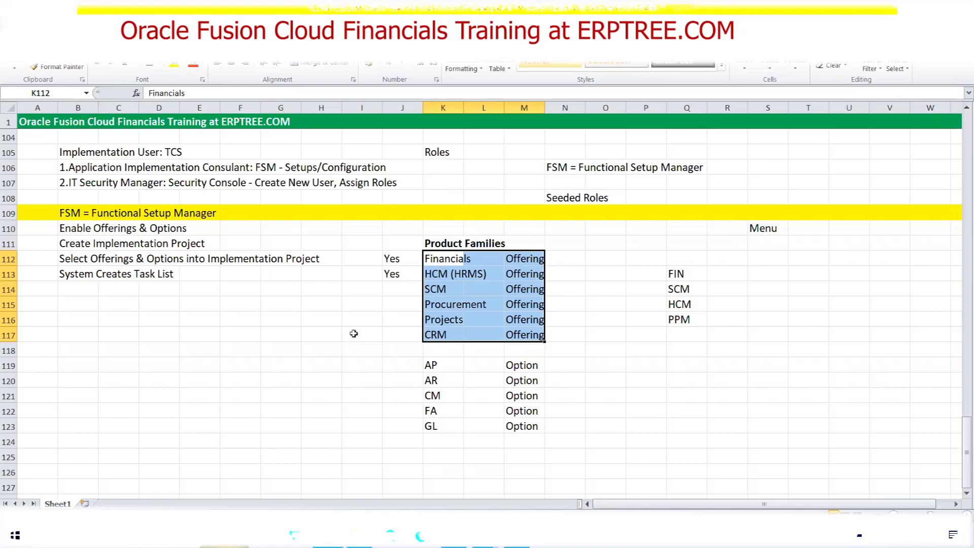
click(453, 535)
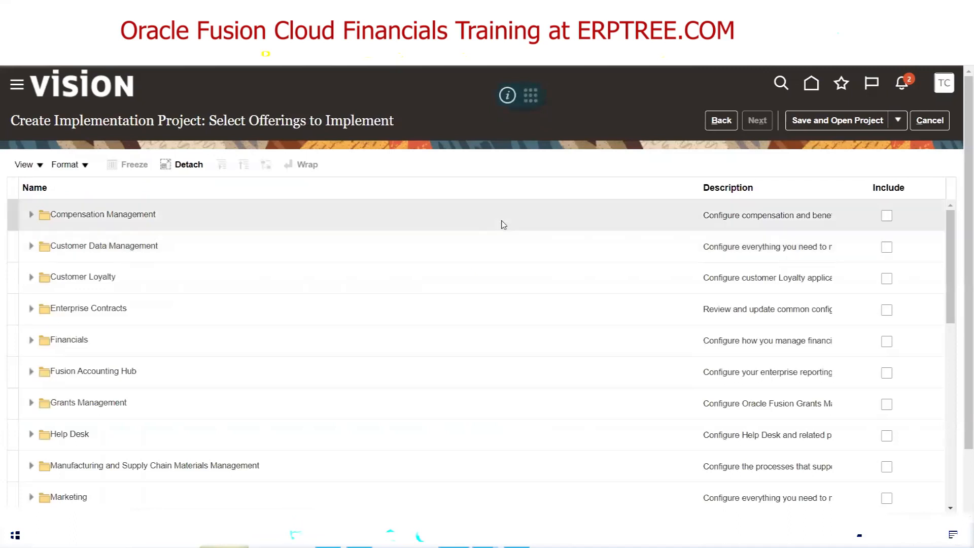
Look through the available offerings and include the Financials offering in the implementation project.
drag(953, 246, 950, 446)
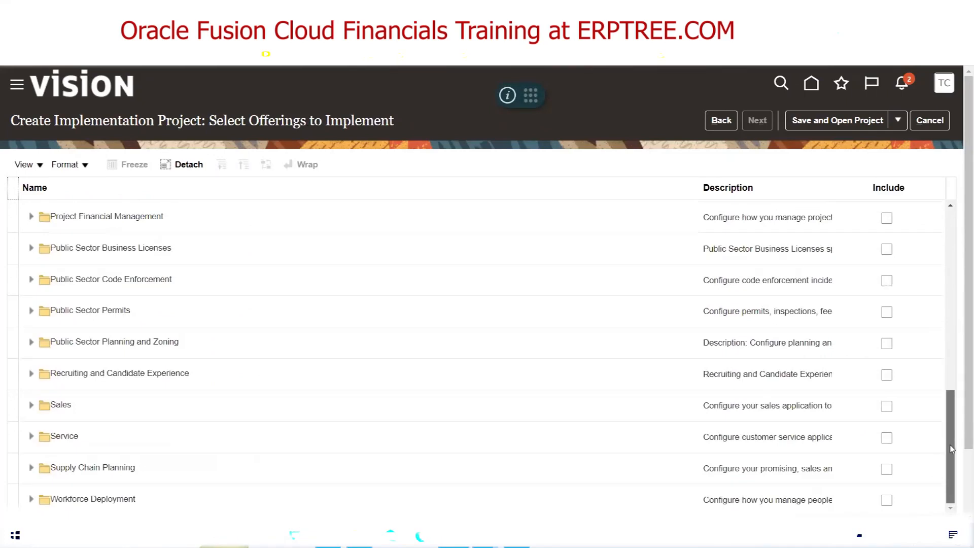
drag(950, 432, 952, 223)
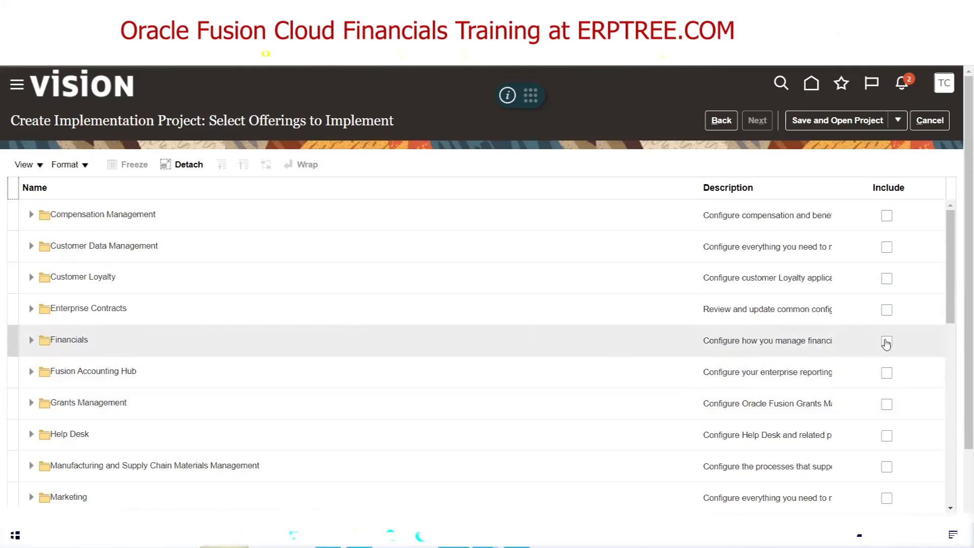
click(886, 343)
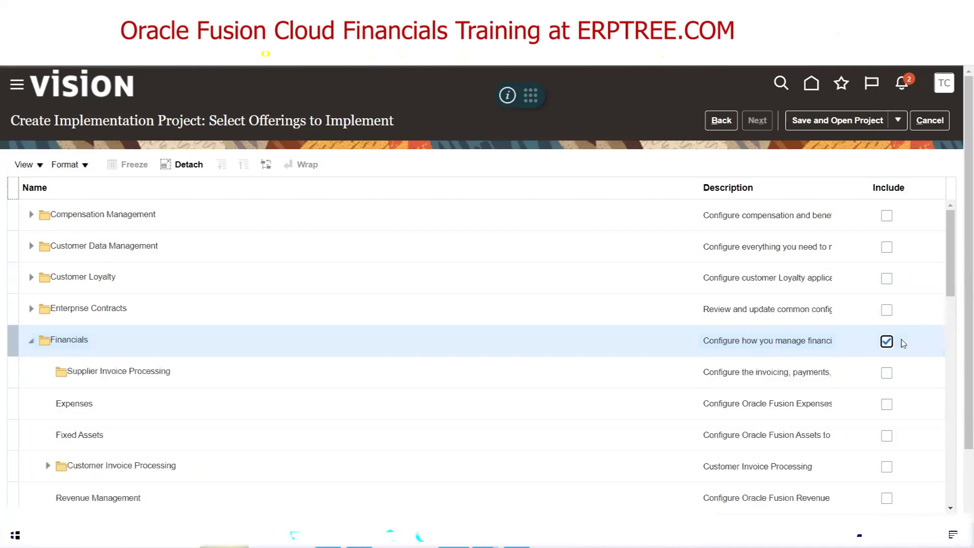
Include Supplier Invoice Processing, Expenses, Fixed Assets, Customer Invoice Processing, Revenue Management and Intercompany under Financials.
scroll(932, 294, down, 1)
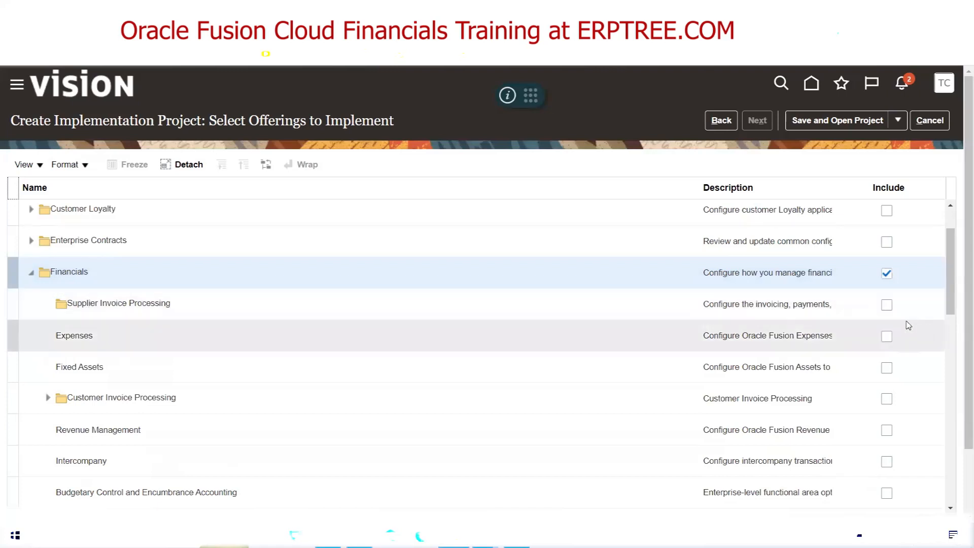
click(886, 305)
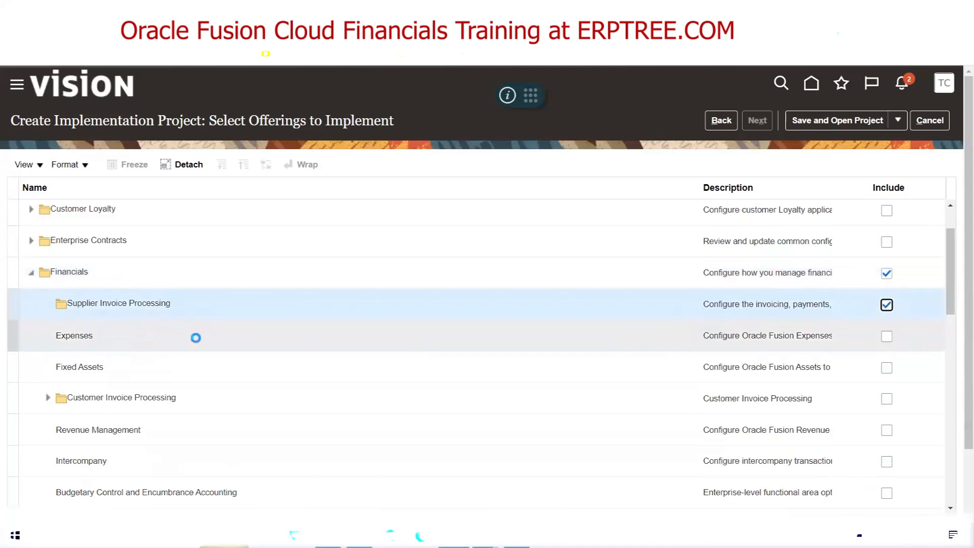
click(886, 339)
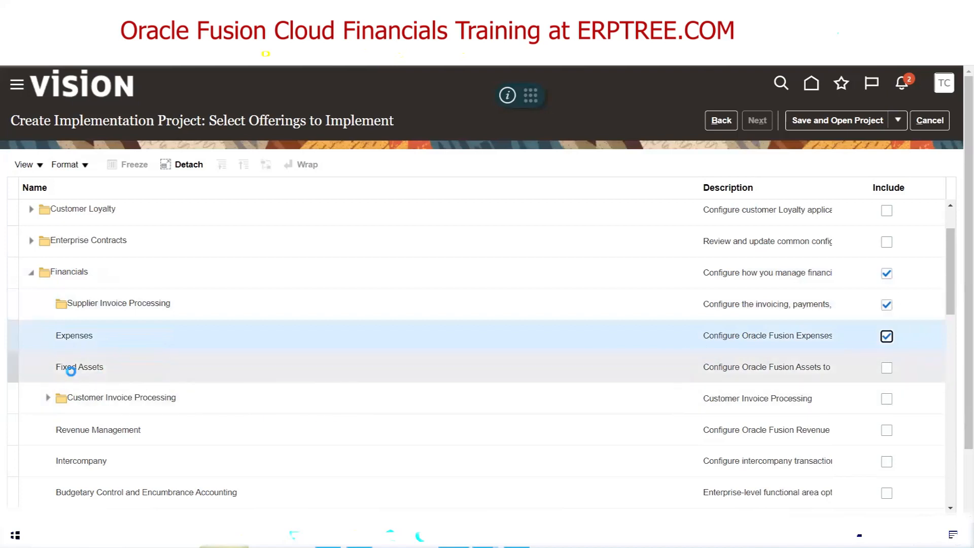
click(886, 369)
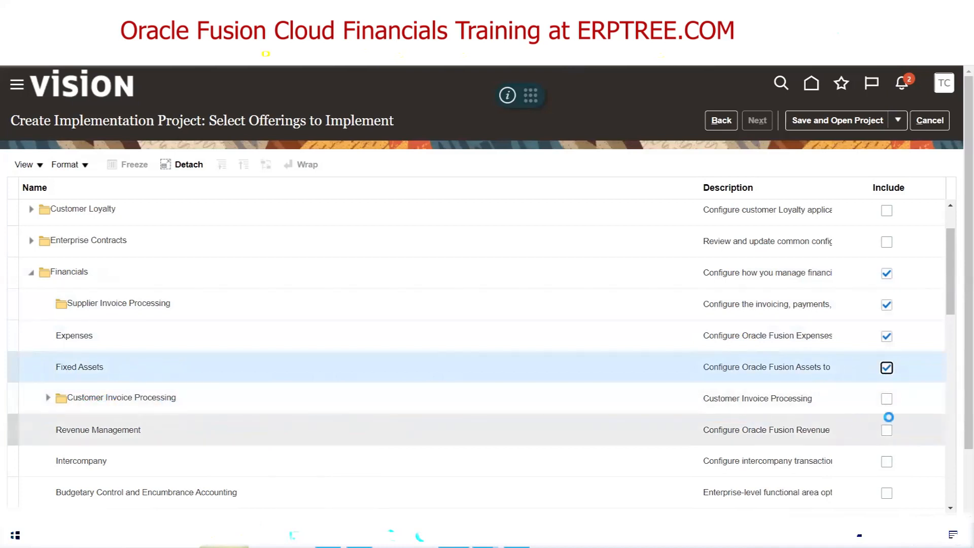
click(886, 399)
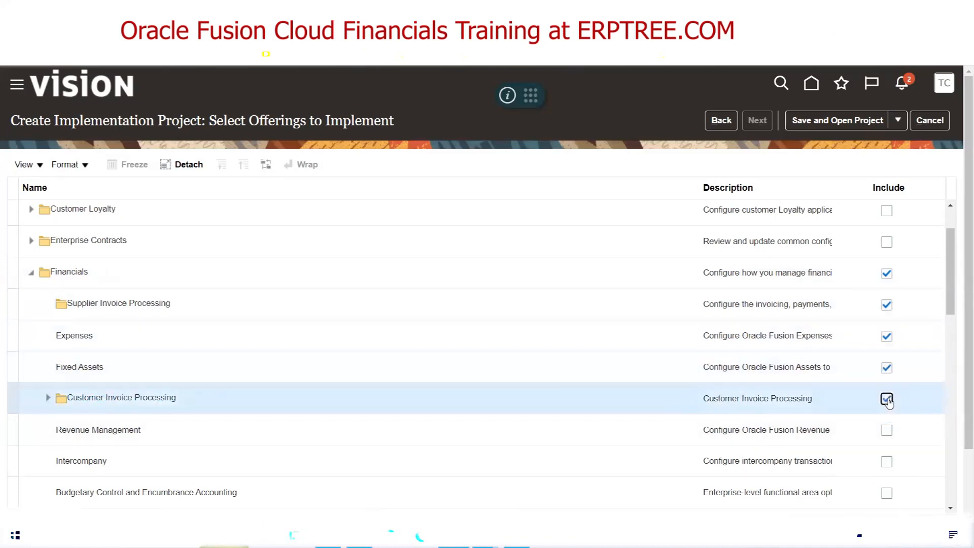
click(886, 430)
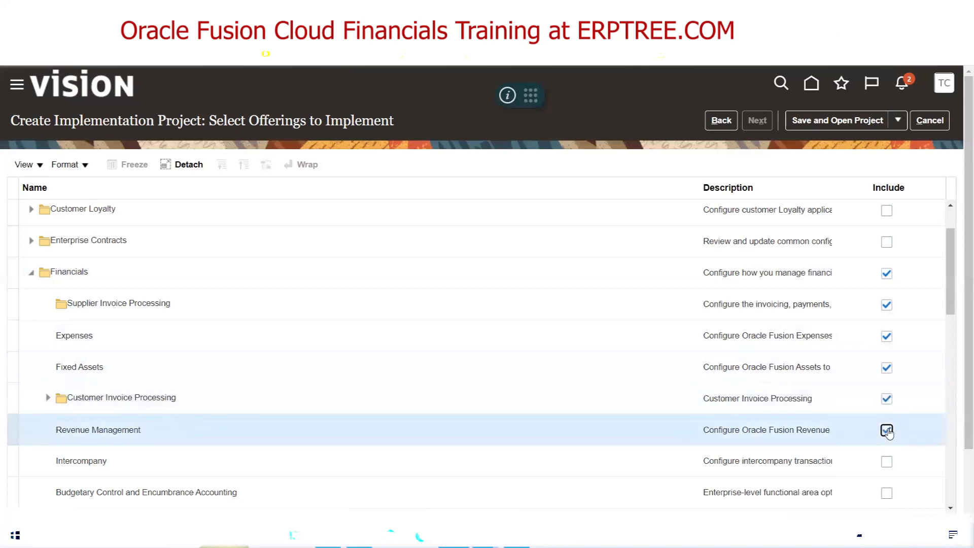
click(886, 462)
Keep Fixed Assets included and include the Collections option under Customer Invoice Processing.
drag(950, 270, 954, 308)
click(887, 372)
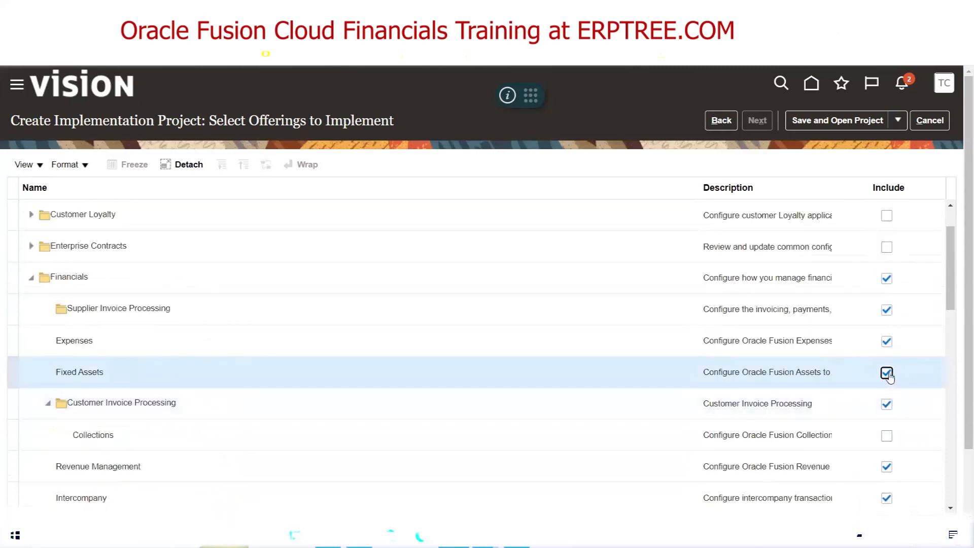
drag(950, 263, 951, 292)
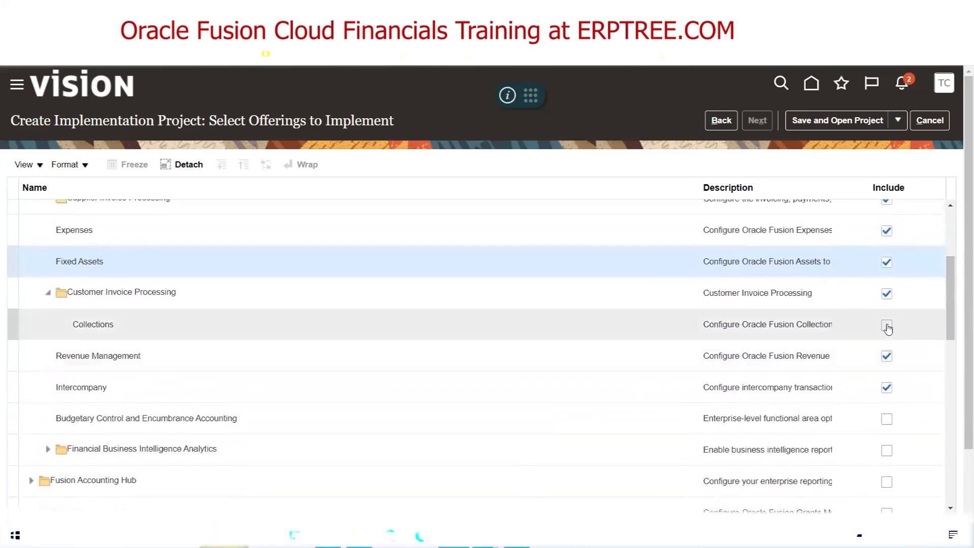
click(887, 325)
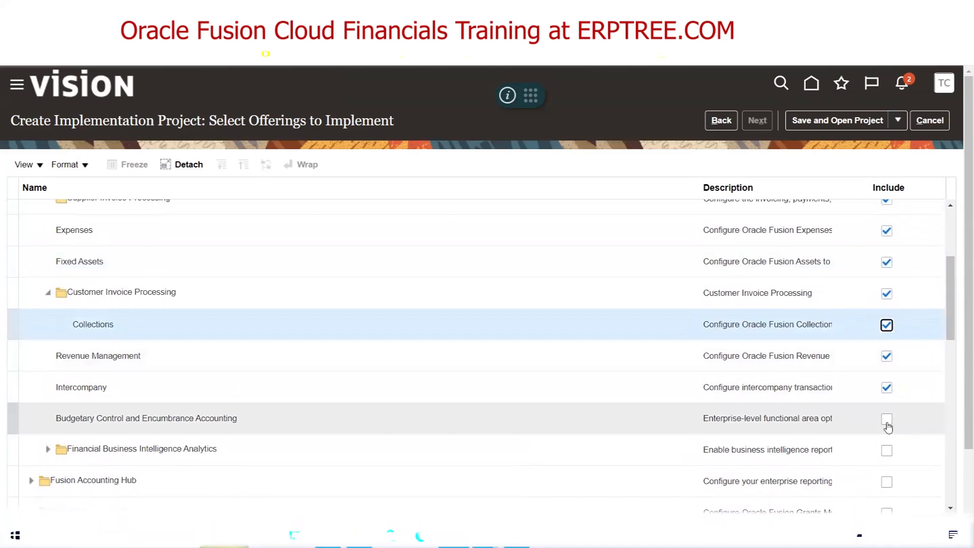
Include Budgetary Control and Encumbrance Accounting and Financial Business Intelligence Analytics under the Financials offering.
click(885, 421)
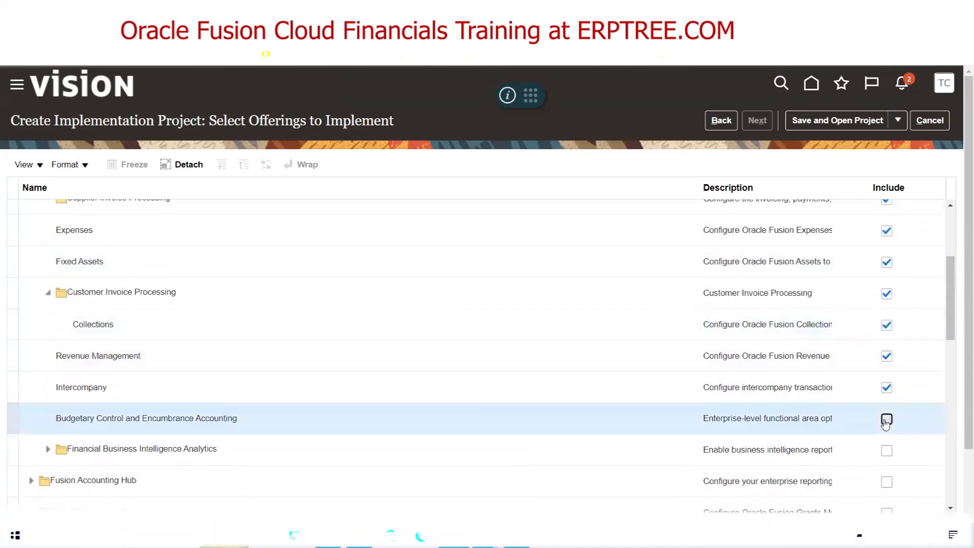
drag(952, 298, 951, 320)
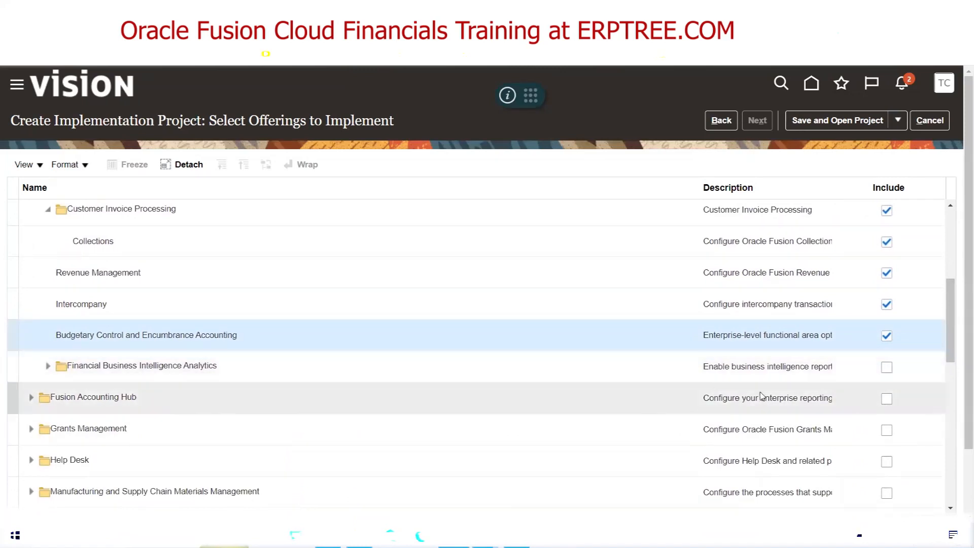
click(887, 367)
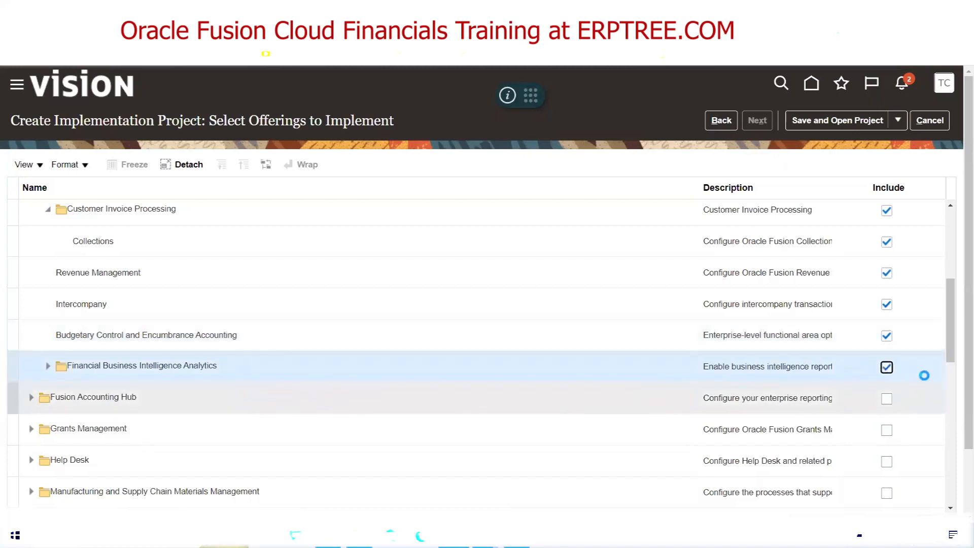
Include the Profitability, Fixed Assets, General Ledger, Accounts Payable and Employee Expenses options under Financial Business Intelligence Analytics.
scroll(948, 312, down, 1)
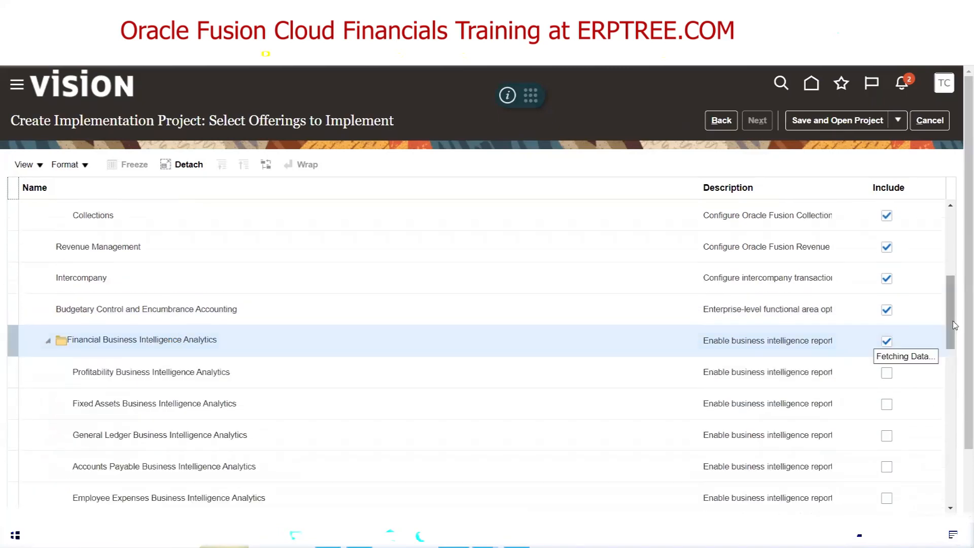
scroll(952, 325, down, 3)
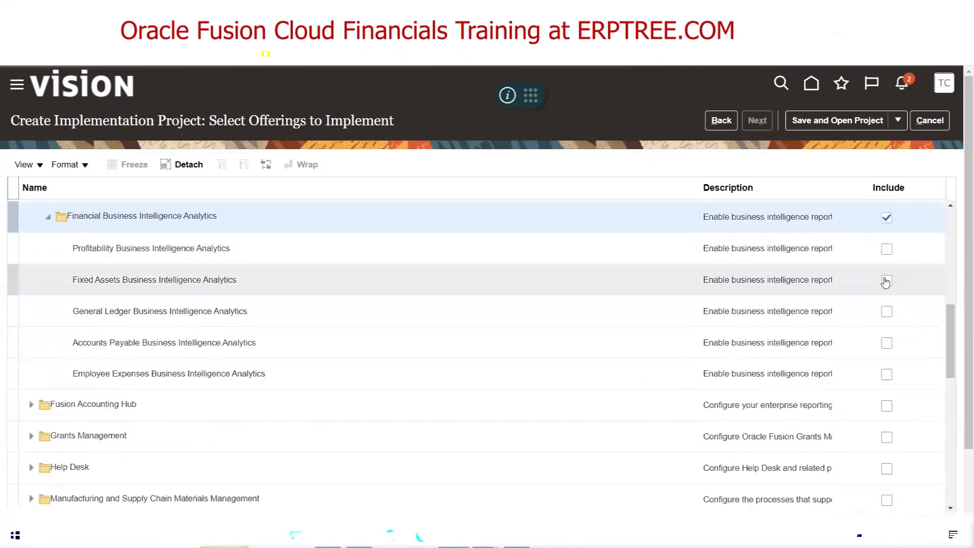
click(886, 249)
click(887, 282)
click(886, 311)
click(886, 343)
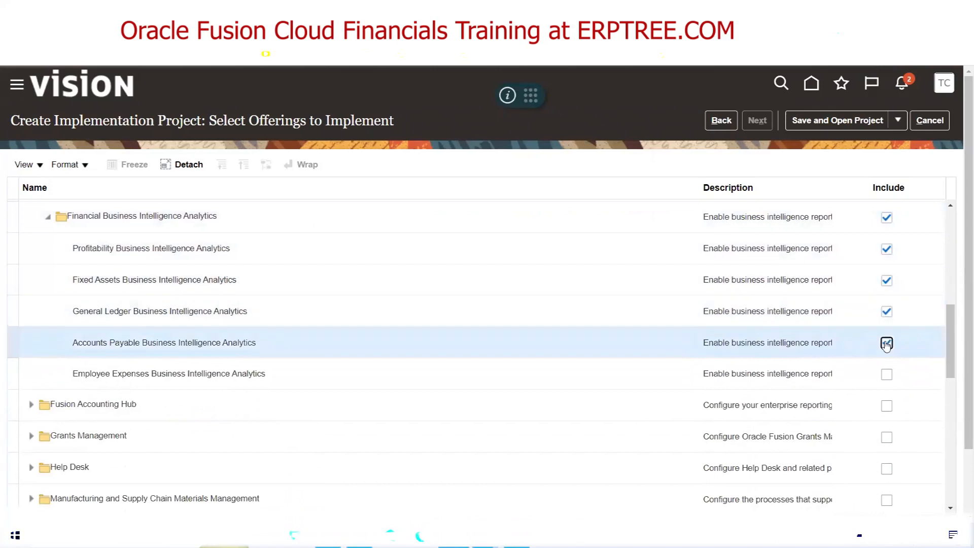
click(886, 375)
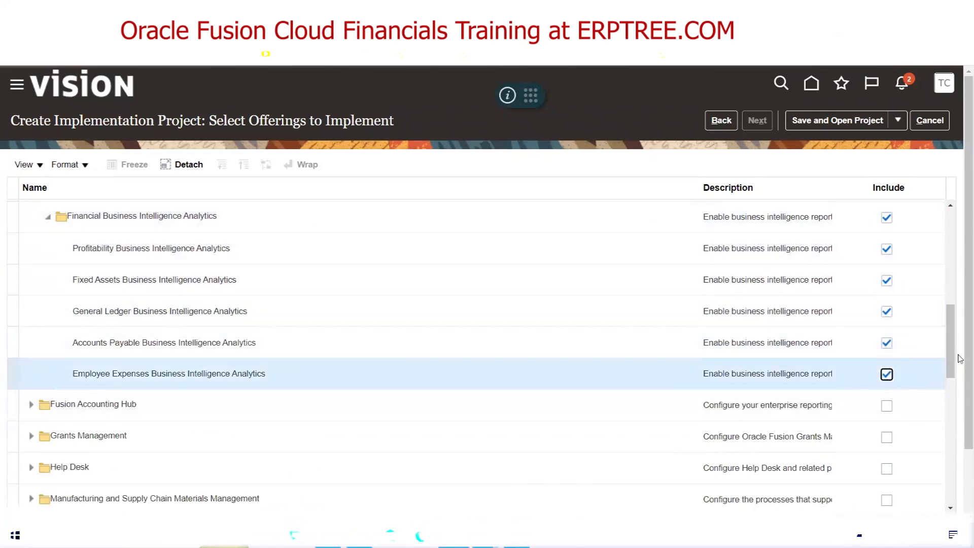
Review the options included under Financials and look through the other offerings, such as Procurement and Project Financial Management.
drag(952, 361, 941, 270)
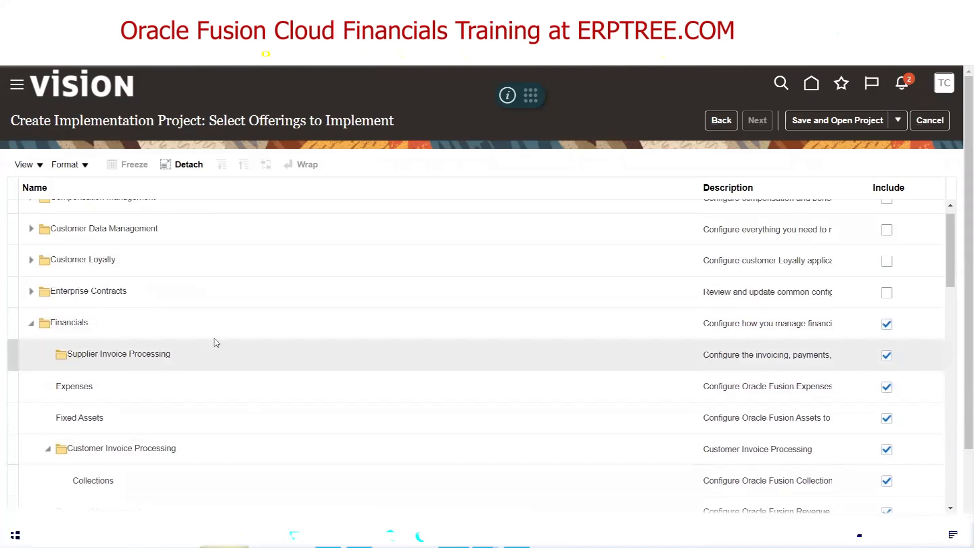
scroll(219, 320, down, 3)
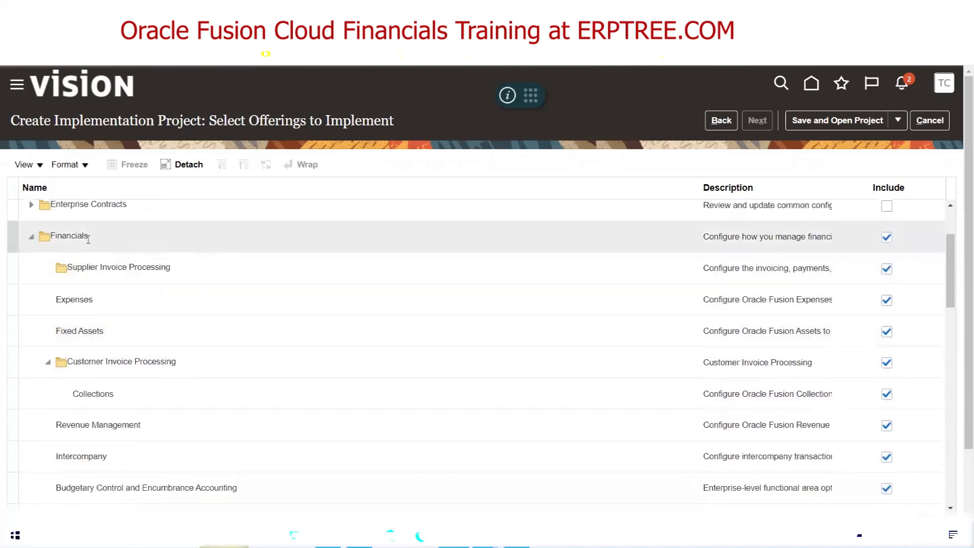
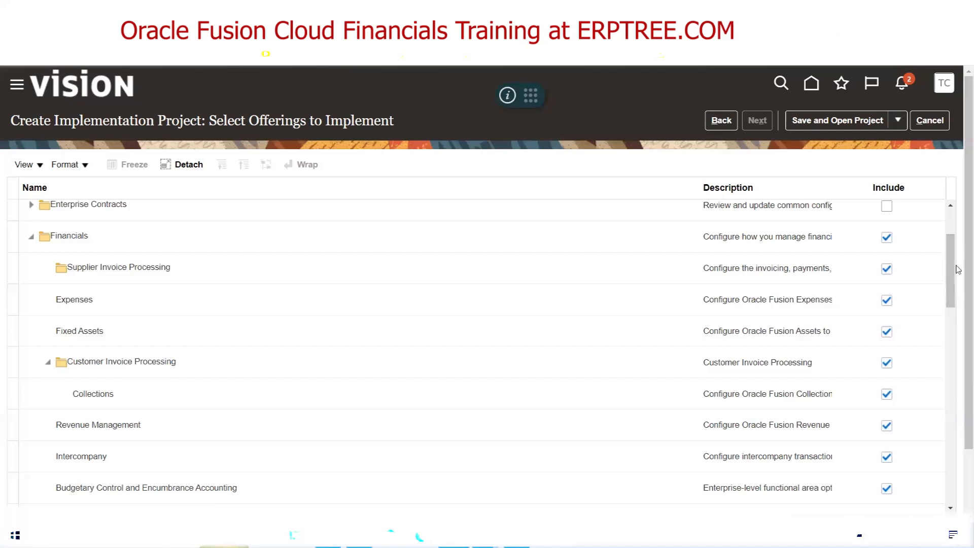
scroll(949, 253, up, 3)
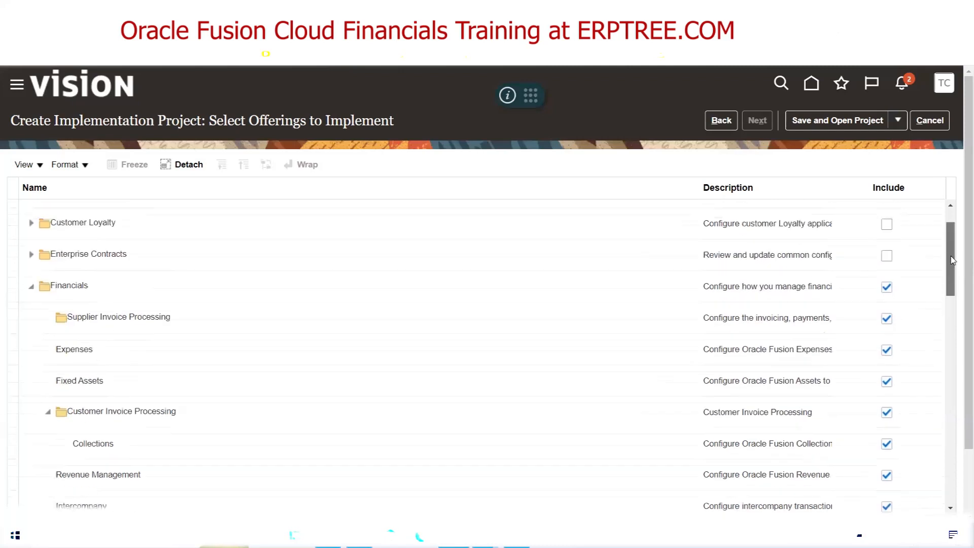
scroll(953, 249, down, 3)
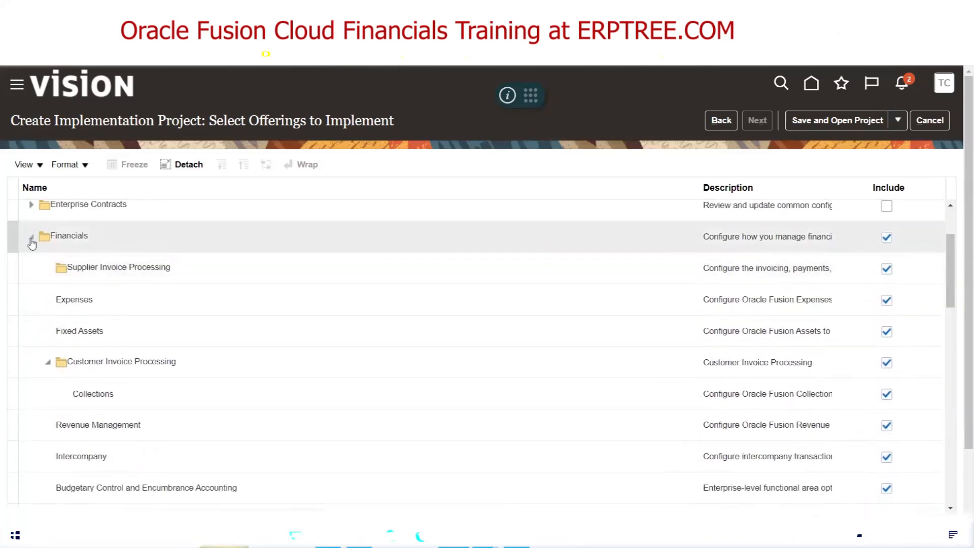
click(31, 239)
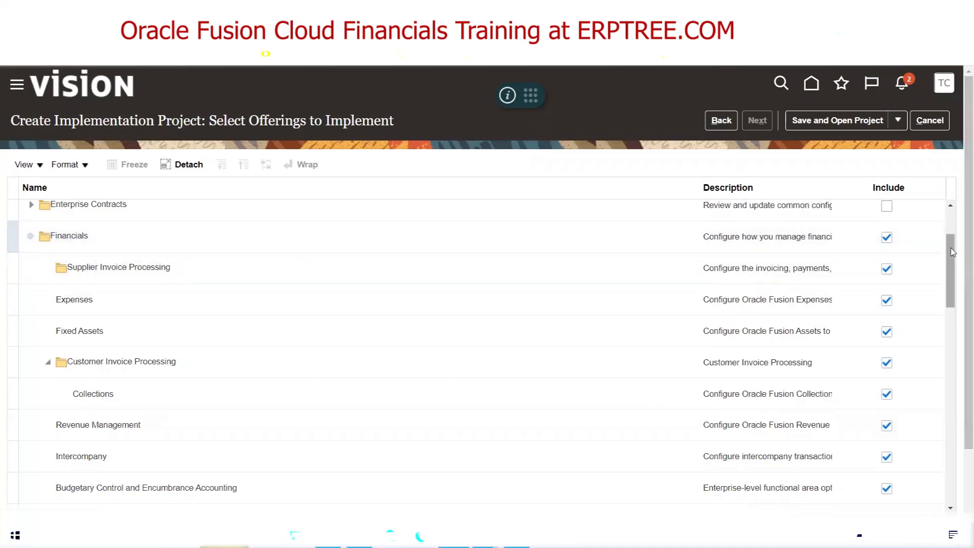
drag(952, 252, 951, 307)
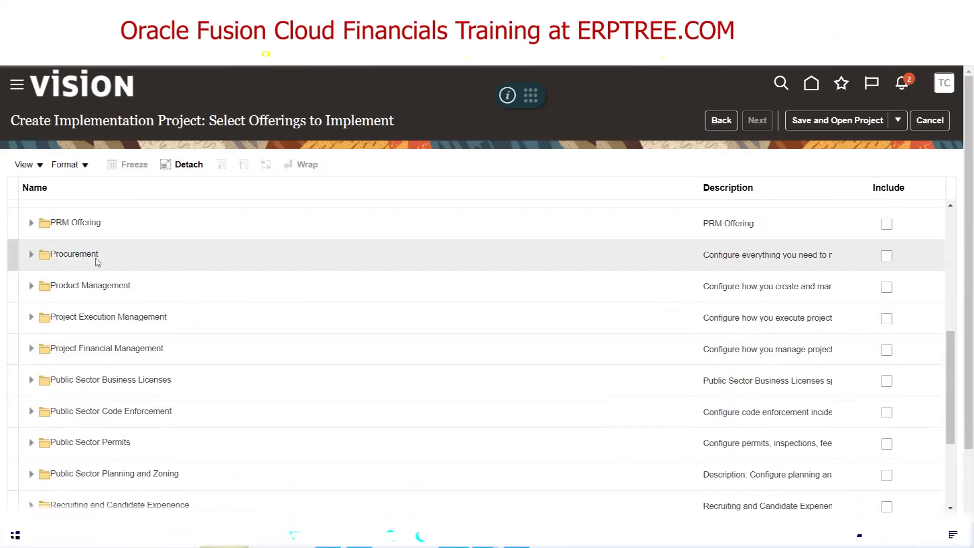
drag(956, 389, 960, 271)
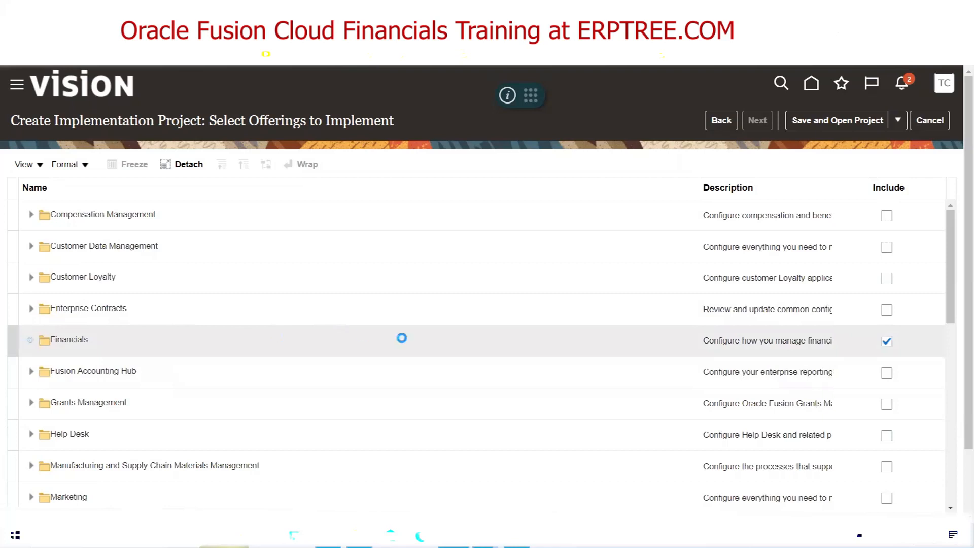
drag(953, 264, 950, 282)
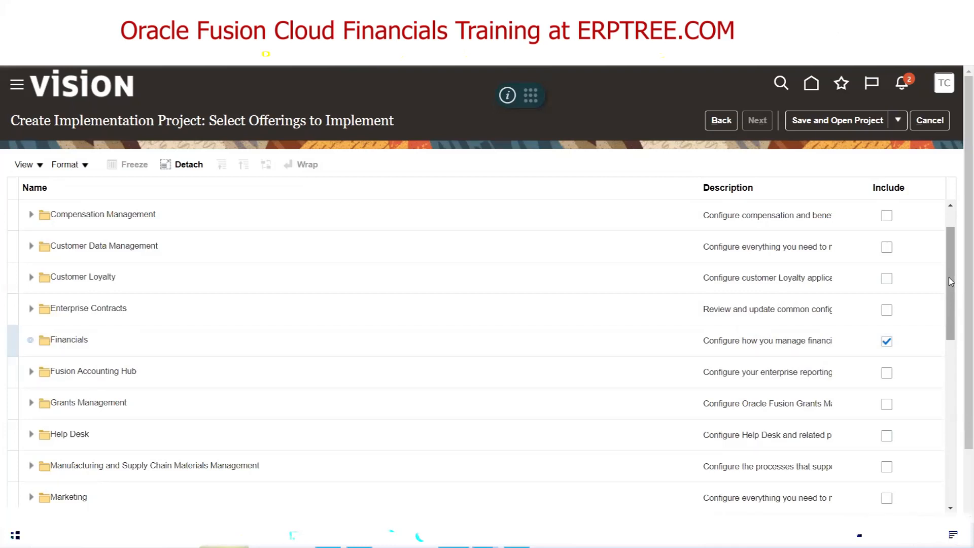
mouse_move(950, 281)
mouse_down()
mouse_move(951, 349)
mouse_move(952, 271)
mouse_up()
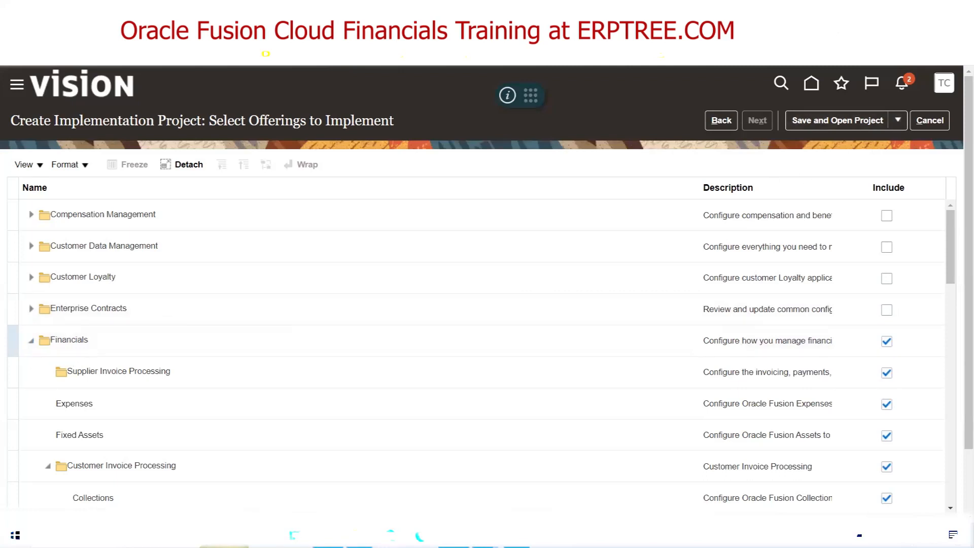
Consult the notes in the other window, return to Oracle Fusion, and save and open the implementation project.
key(alt+Tab)
drag(71, 274, 158, 274)
key(alt+Tab)
click(825, 127)
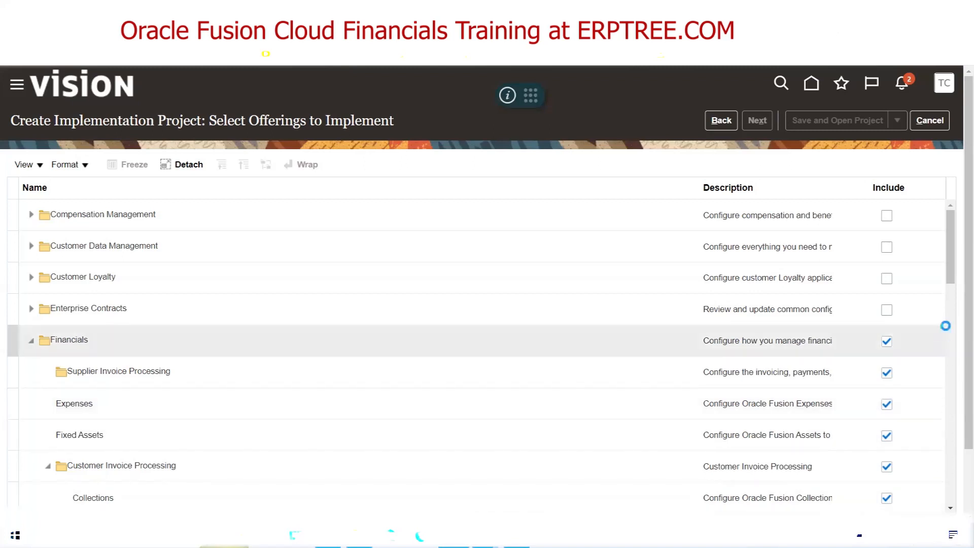
scroll(950, 299, down, 3)
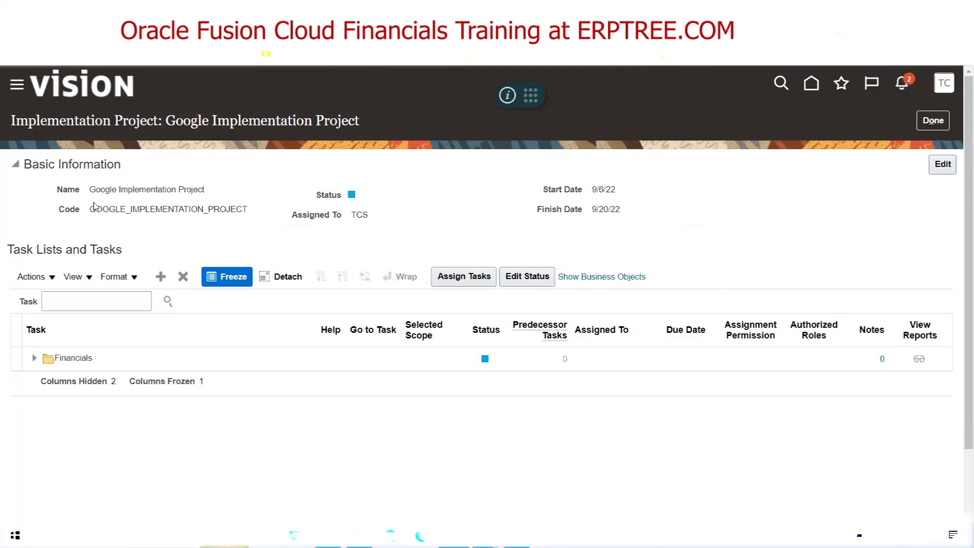
Open the basic information of Google Implementation Project for editing and set its status to In Progress.
drag(26, 163, 679, 219)
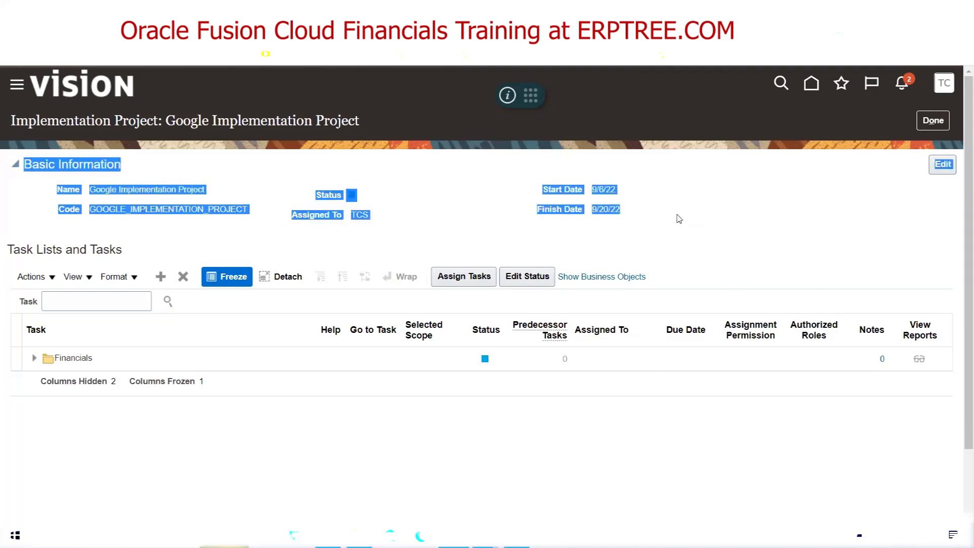
click(483, 201)
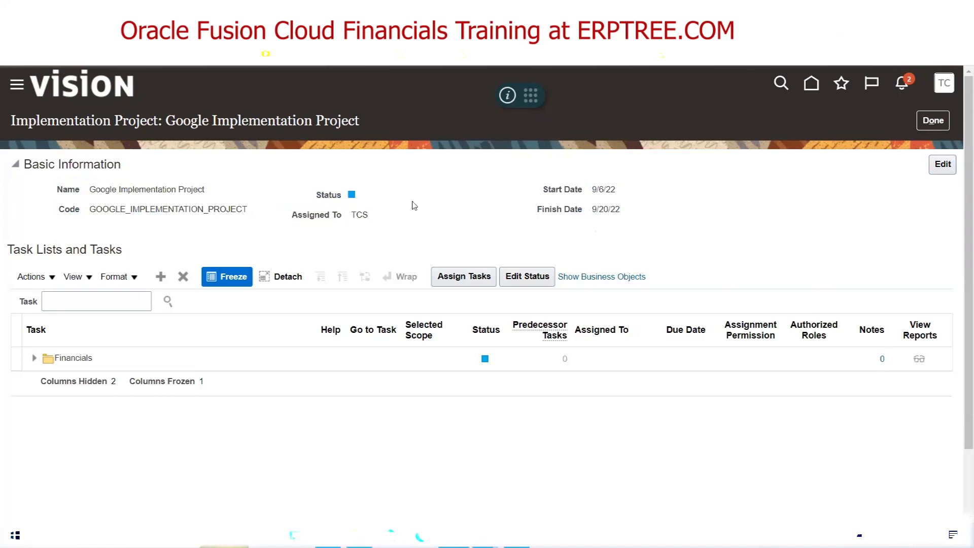
double_click(91, 164)
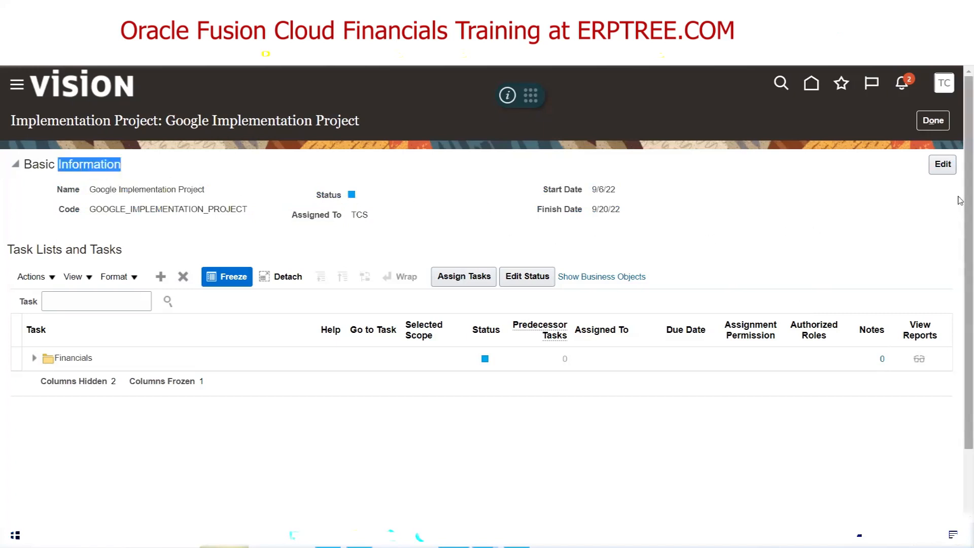
click(942, 164)
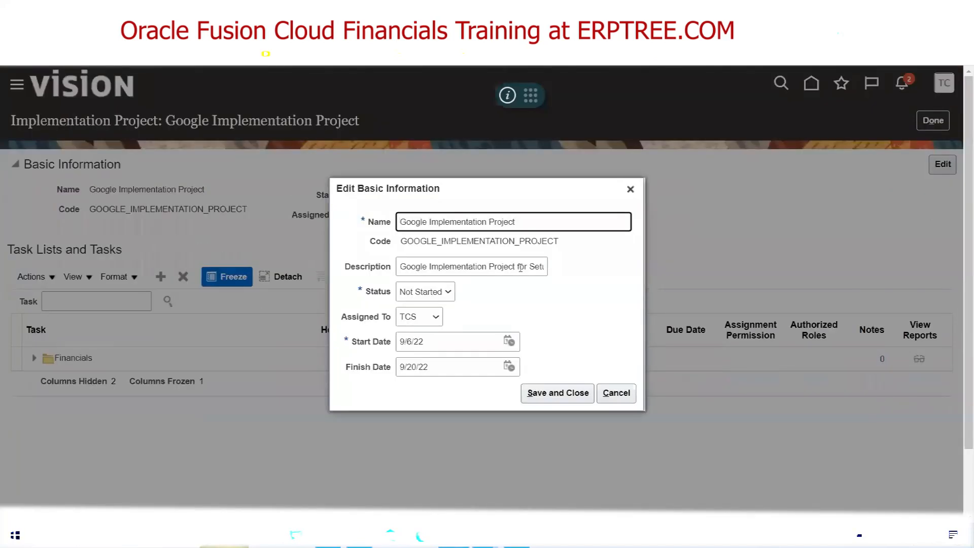
drag(515, 226, 355, 233)
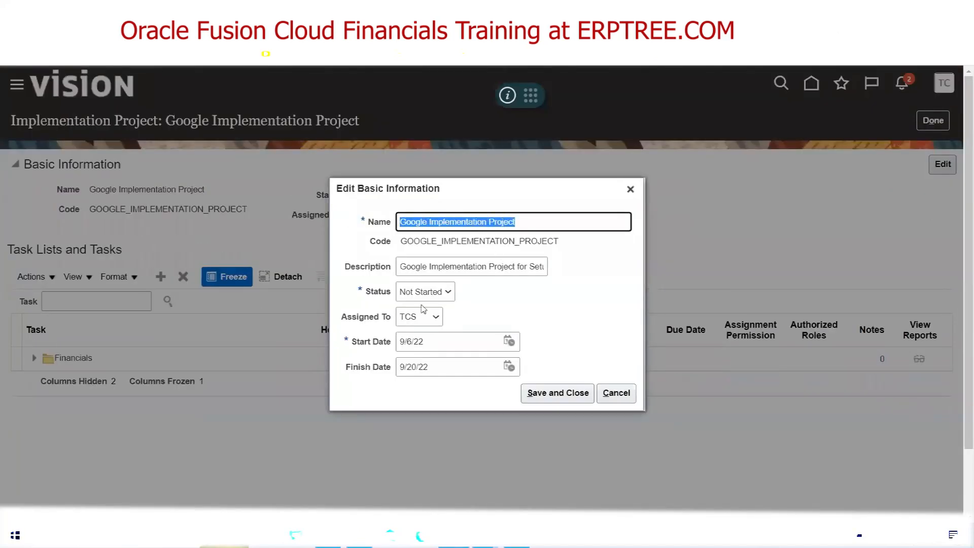
triple_click(428, 269)
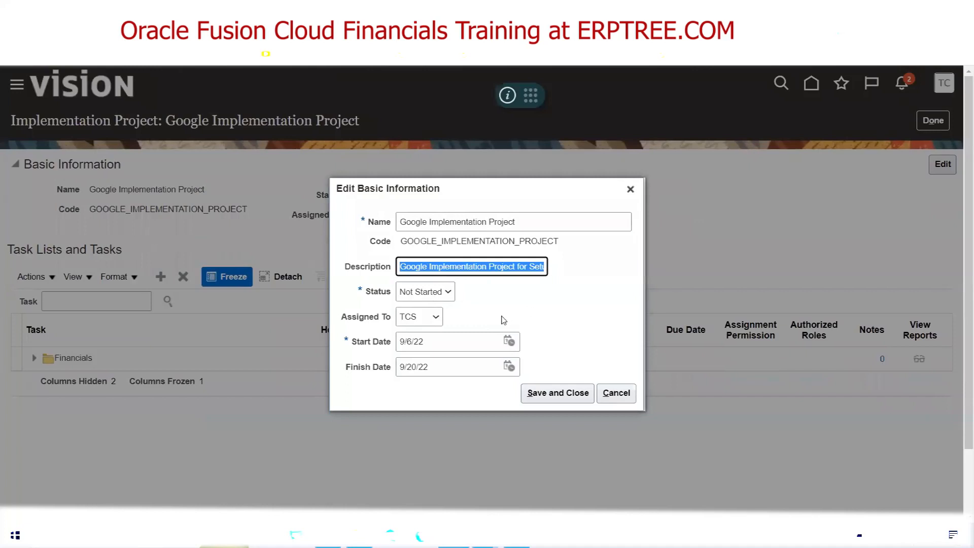
click(443, 292)
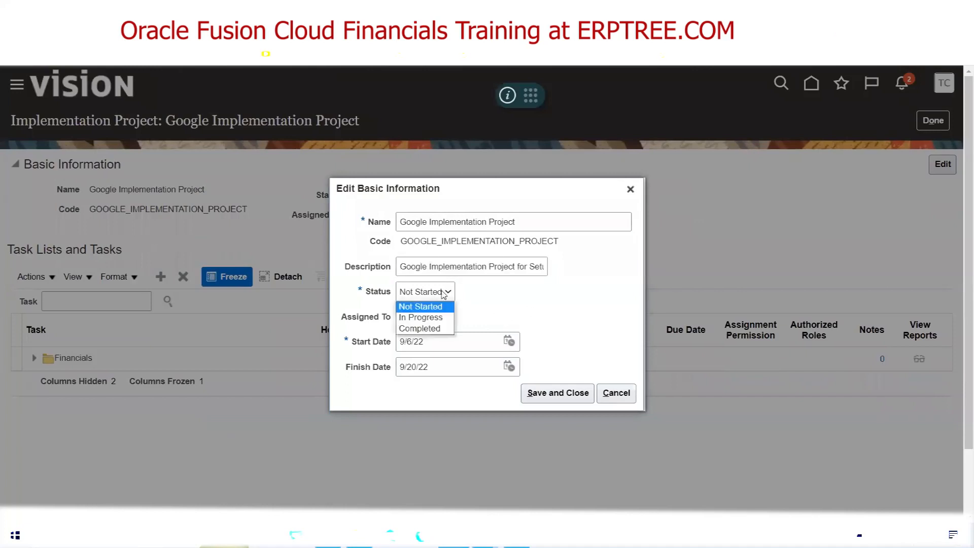
click(445, 318)
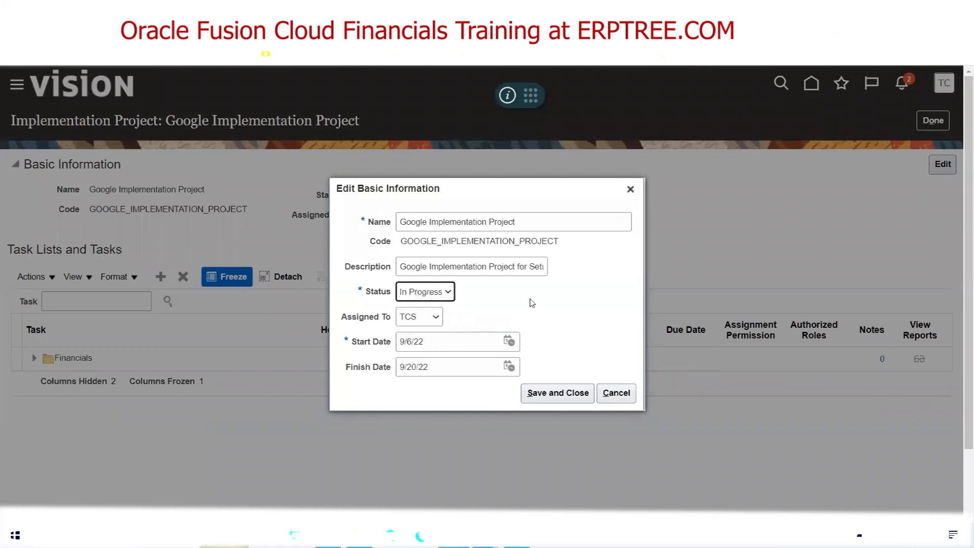
Keep the project assigned to TCS, set the finish date to 9/21/22, and save the basic information.
click(423, 320)
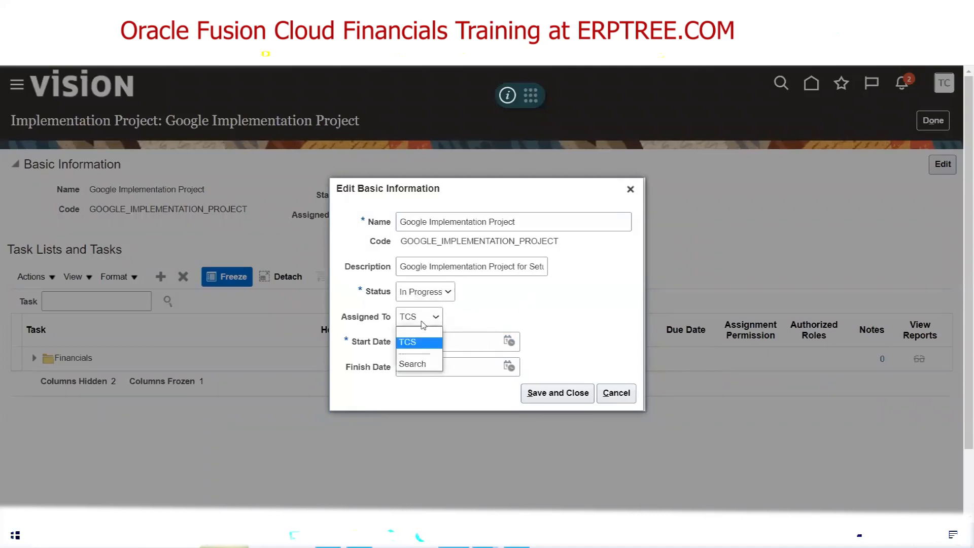
click(414, 342)
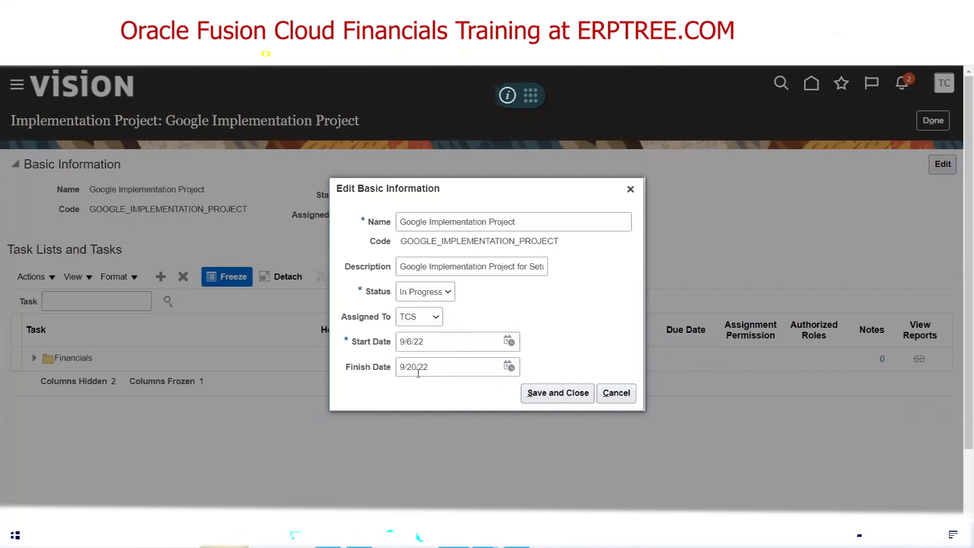
click(509, 366)
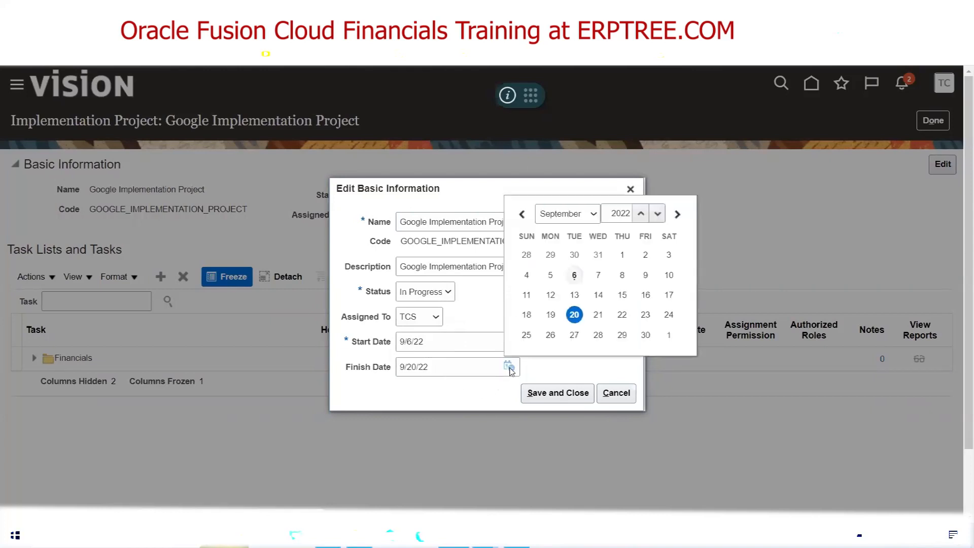
click(598, 334)
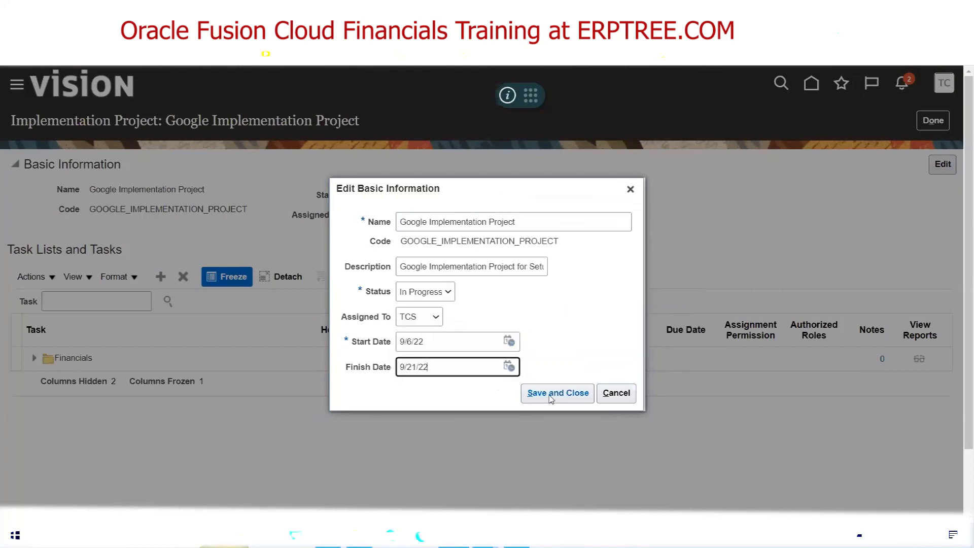
click(550, 396)
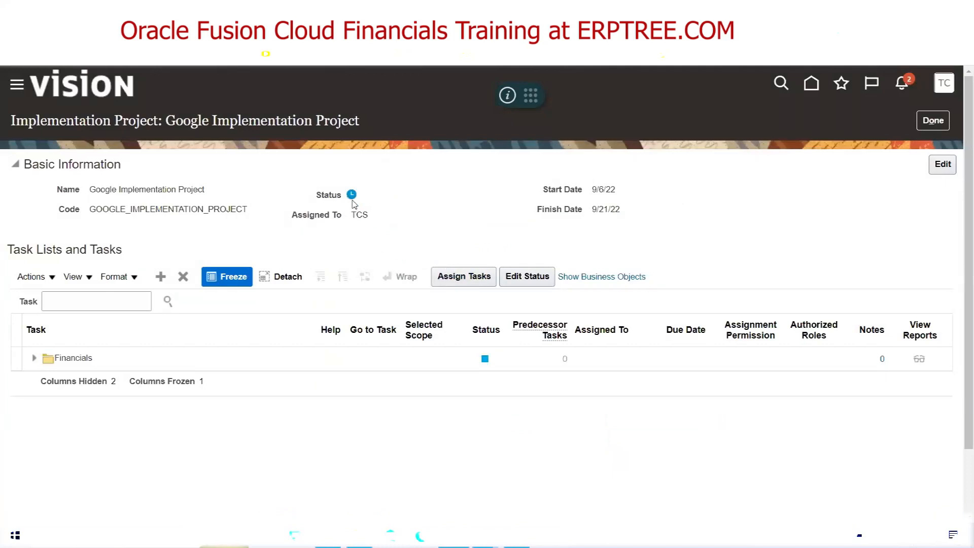
Expand the Financials task list and select Define Invoicing and Payments Configuration within it.
mouse_move(352, 197)
click(34, 358)
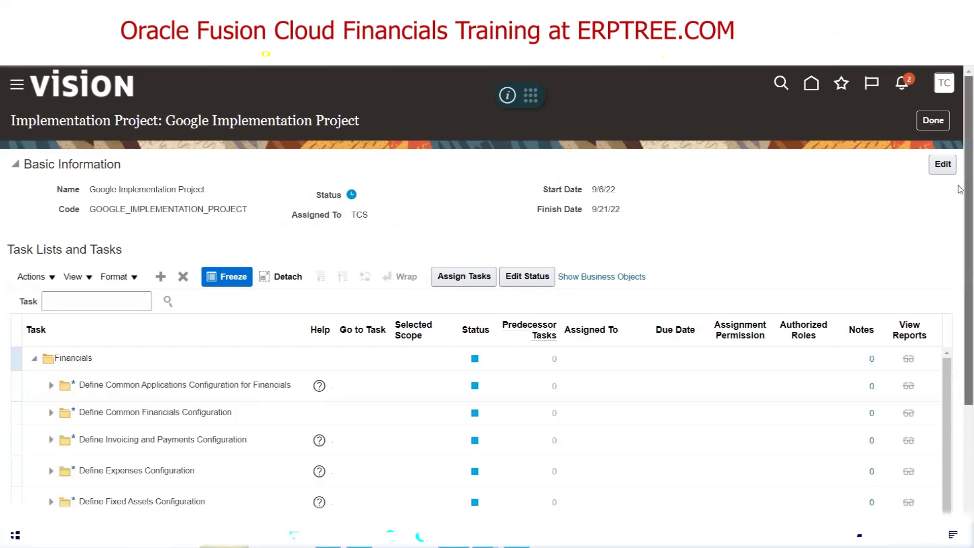
scroll(960, 190, down, 3)
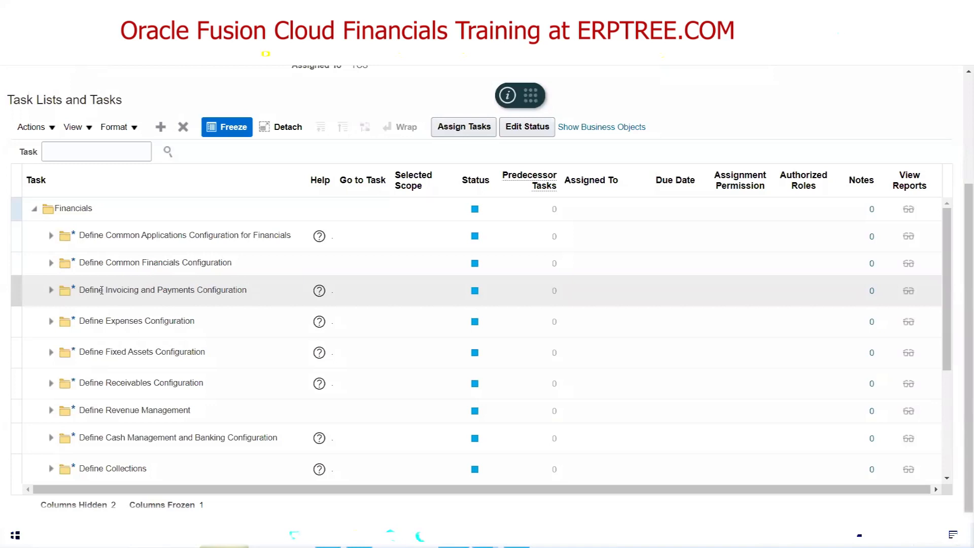
click(101, 290)
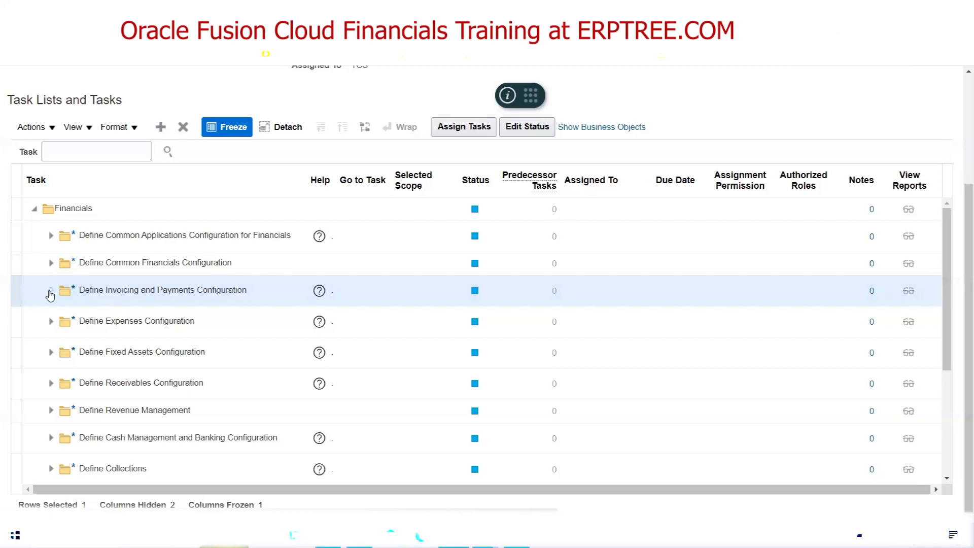
Expand Define Invoicing and Payments Configuration and look through the task lists it contains.
click(50, 292)
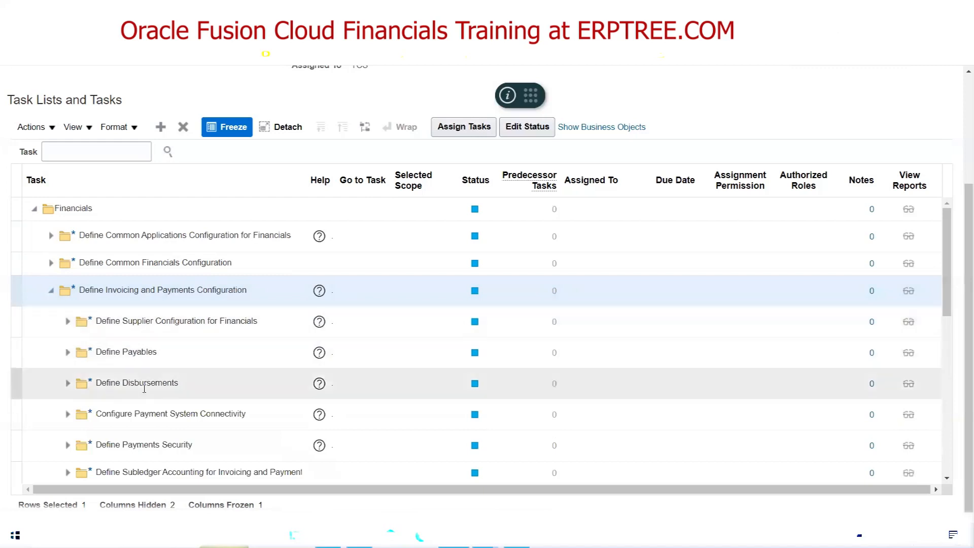
click(946, 478)
click(947, 477)
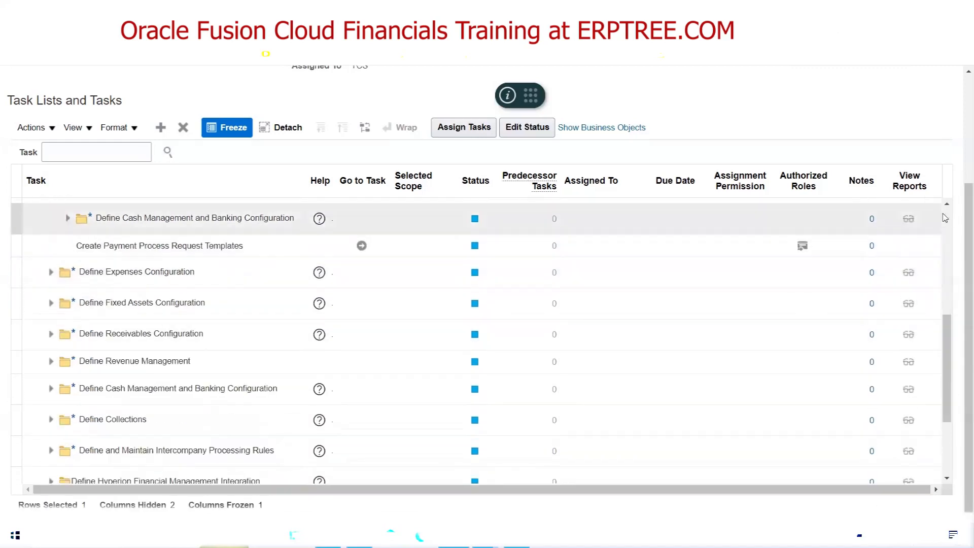
click(947, 204)
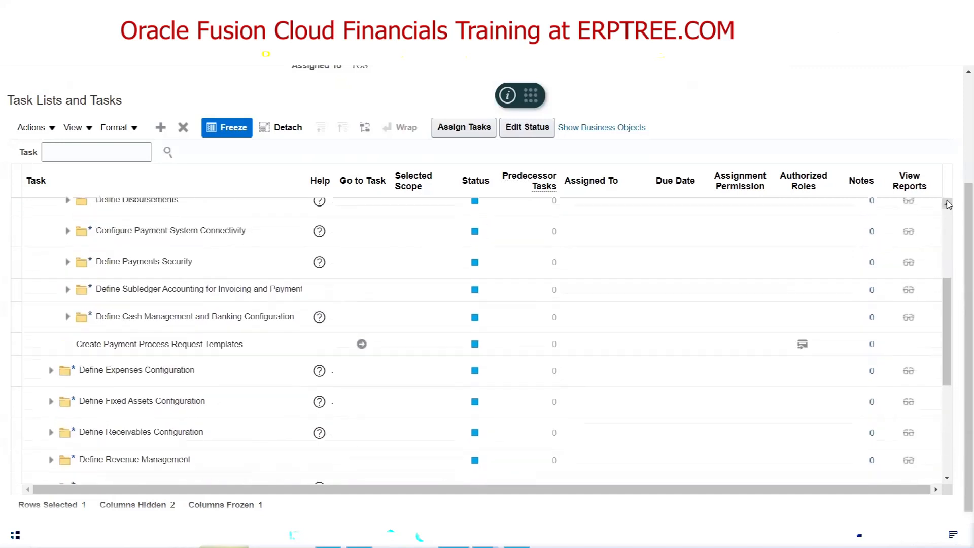
click(947, 204)
click(946, 204)
click(947, 204)
click(947, 204)
click(947, 204)
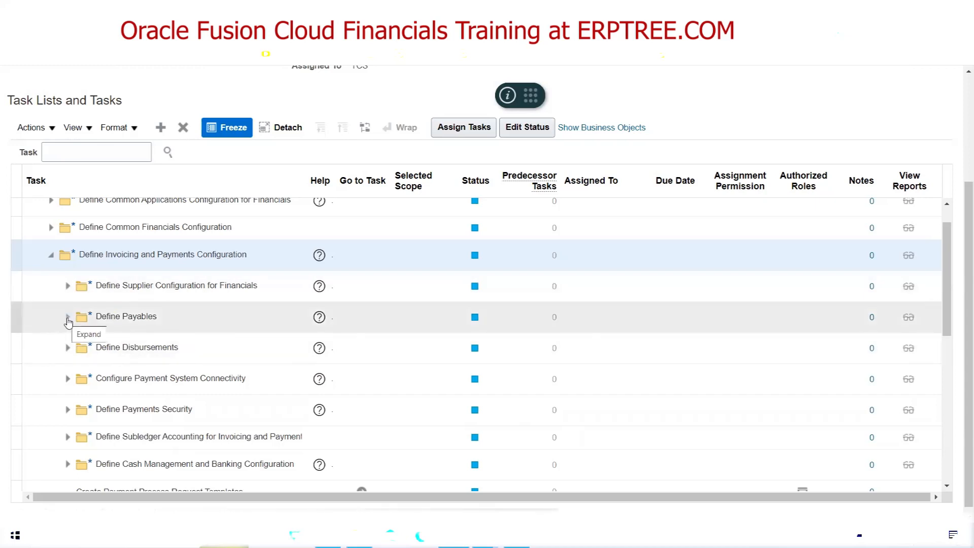
Expand the Define Payables task list and locate the Manage Payment Terms task.
click(68, 319)
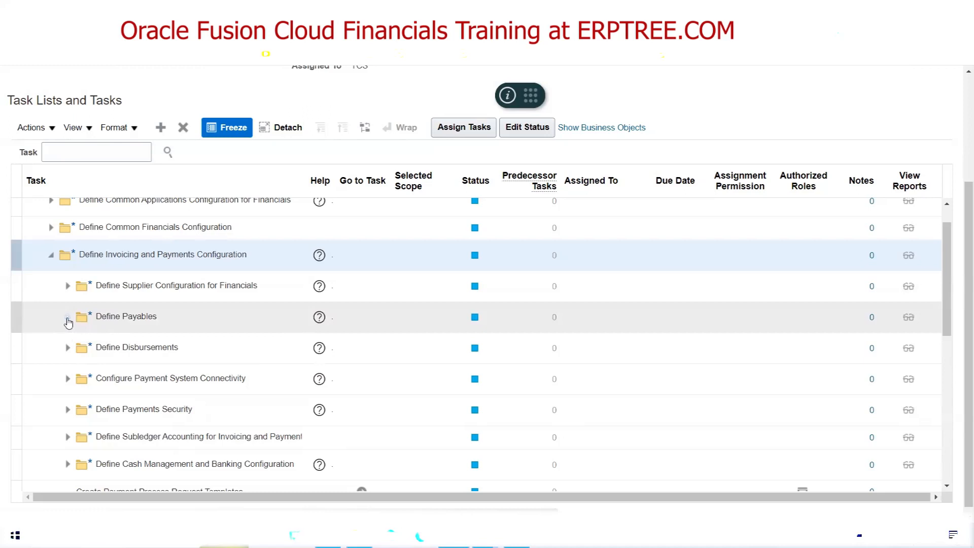
click(68, 318)
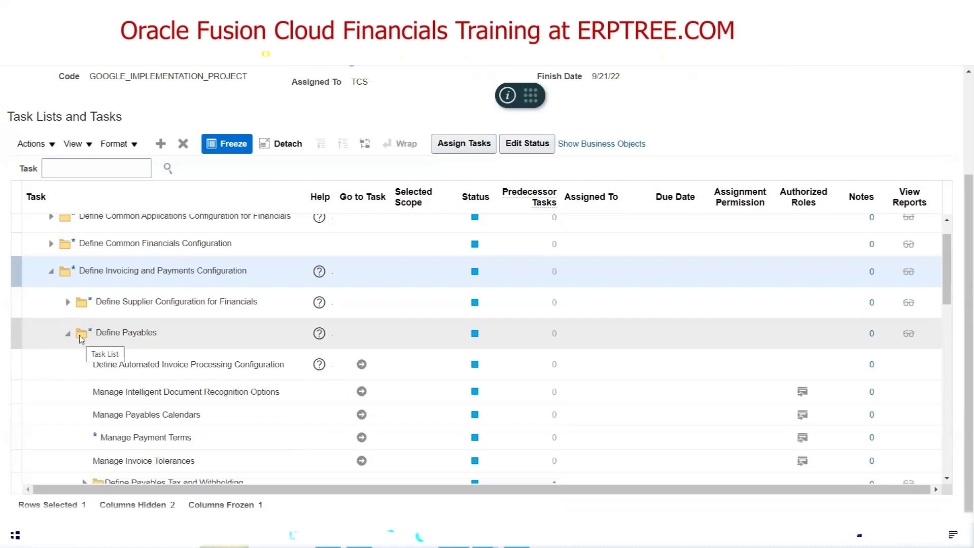
drag(947, 268, 948, 288)
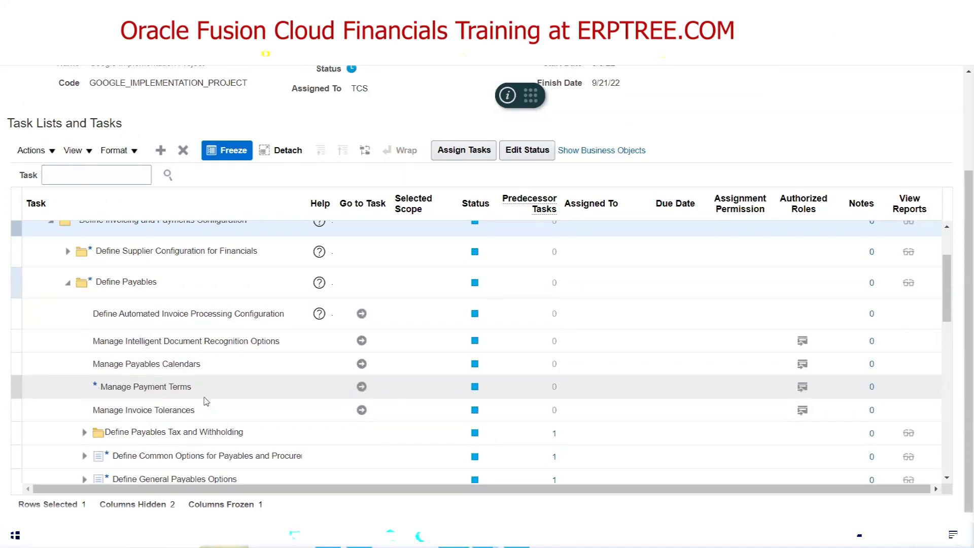
Go to the Manage Payment Terms task, try adding a payment term, and return to the implementation project.
click(361, 387)
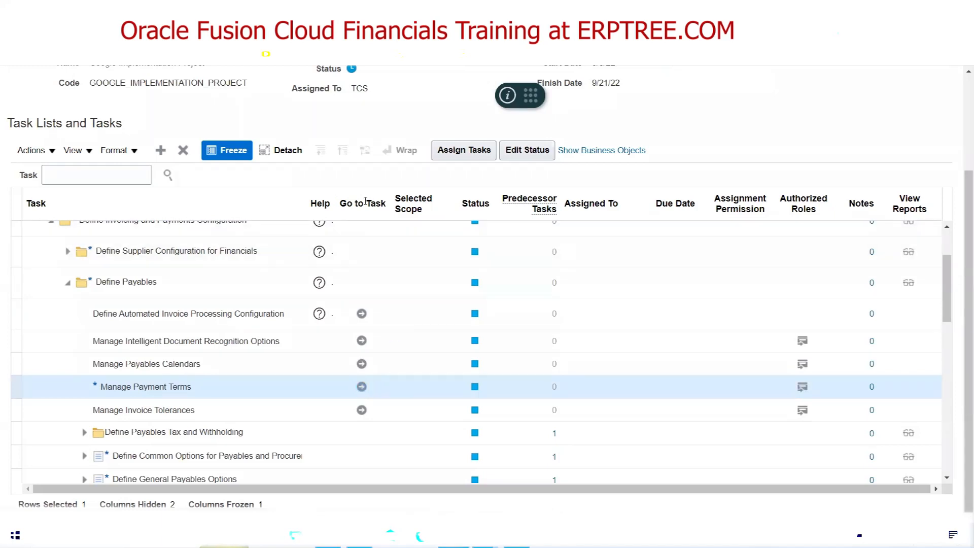
click(360, 387)
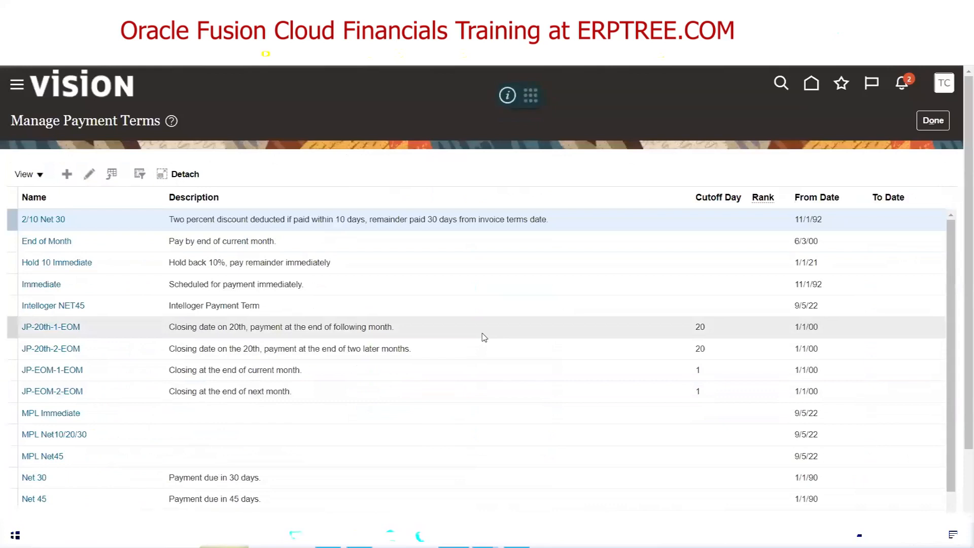
click(66, 175)
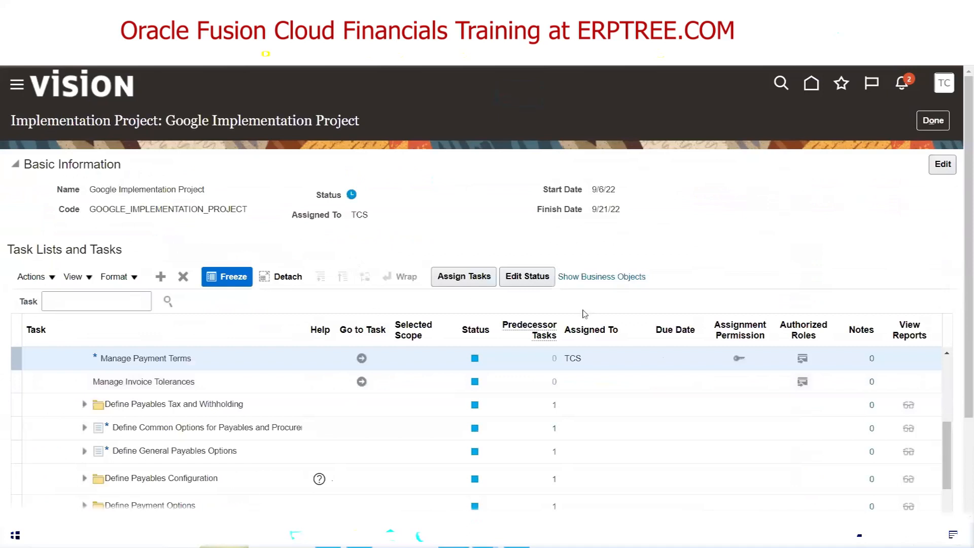
Collapse Define Invoicing and Payments Configuration and the whole Financials task list.
click(947, 353)
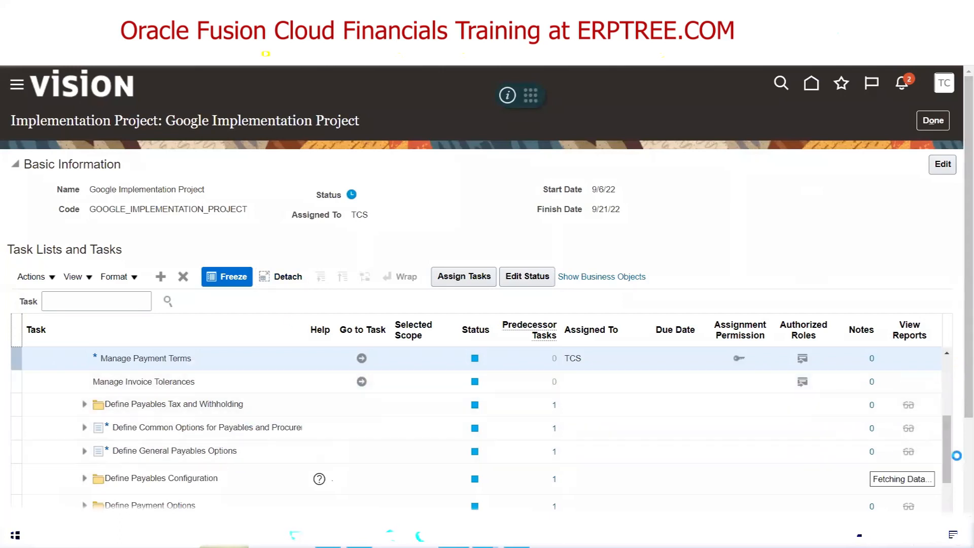
drag(946, 458, 947, 408)
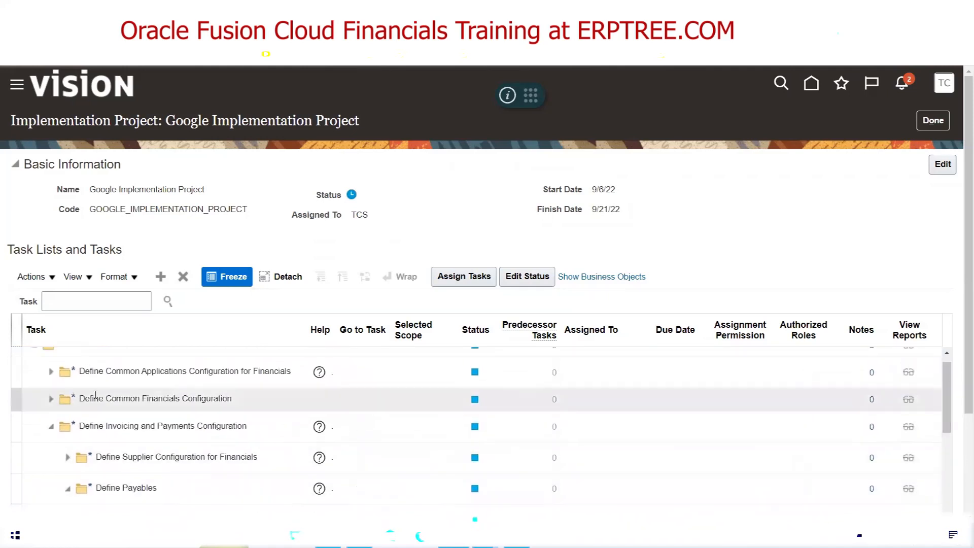
drag(946, 361, 946, 353)
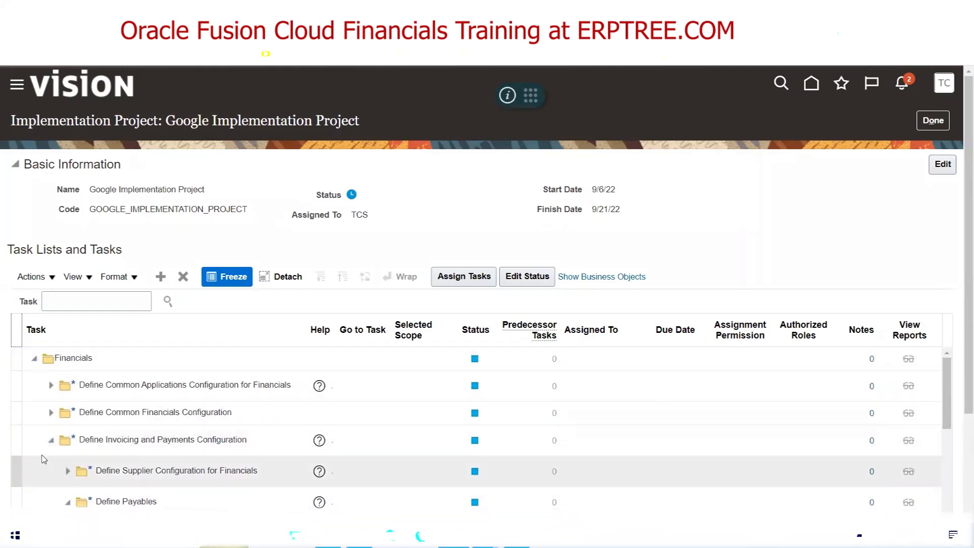
click(50, 440)
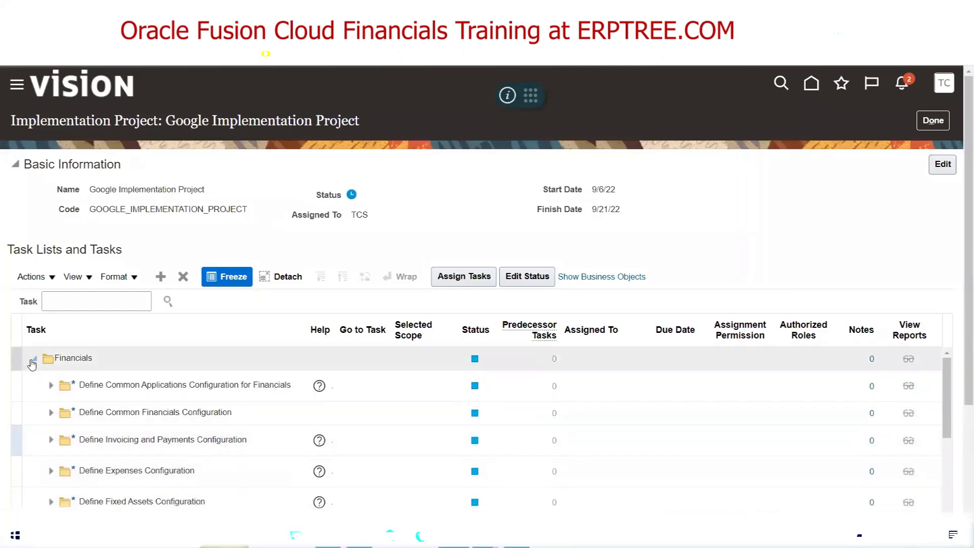
click(34, 359)
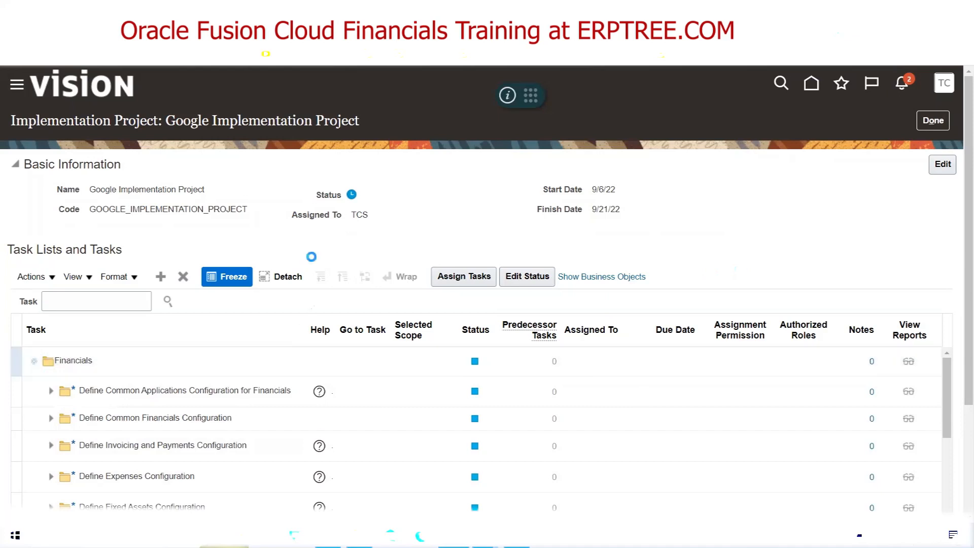
Expand Financials and Define Invoicing and Payments Configuration again to find Manage Payment Terms under Define Payables.
scroll(308, 257, down, 3)
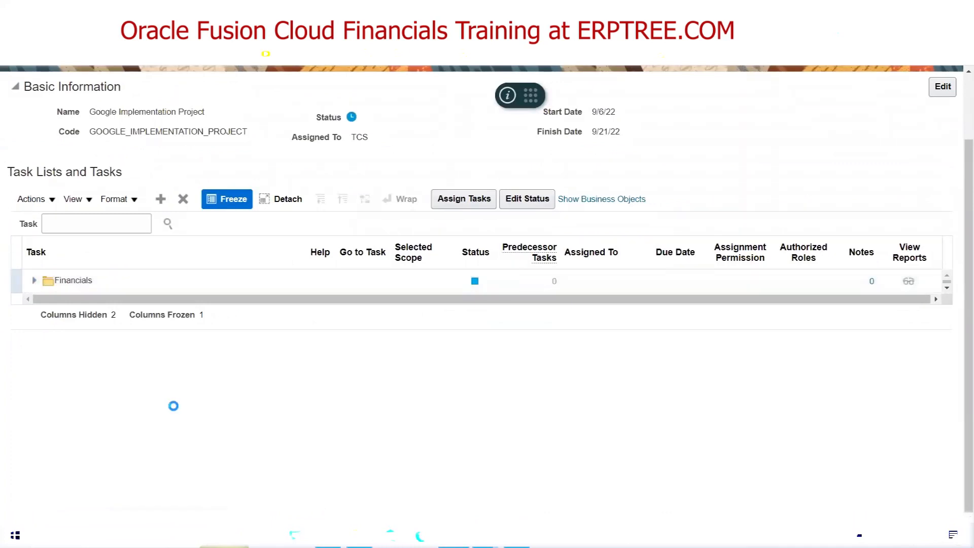
click(35, 282)
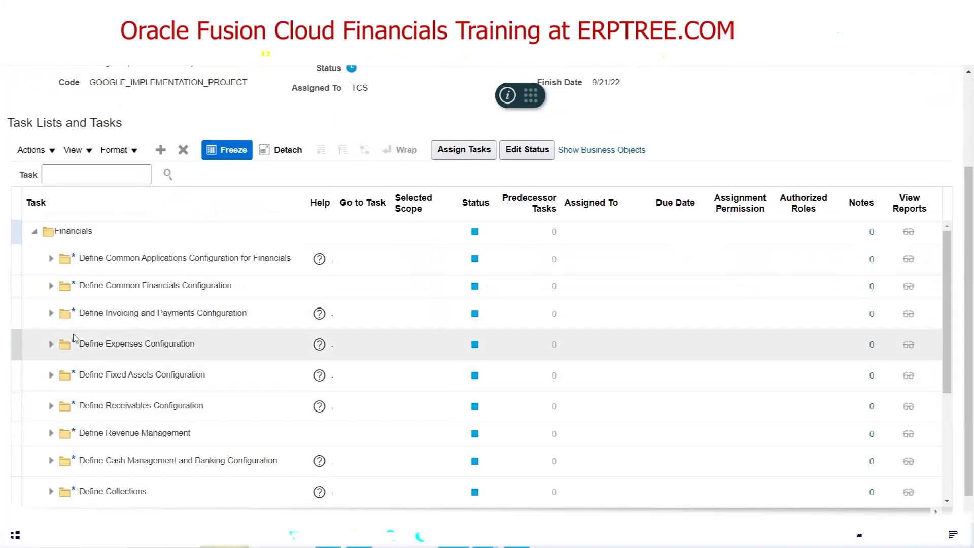
click(51, 313)
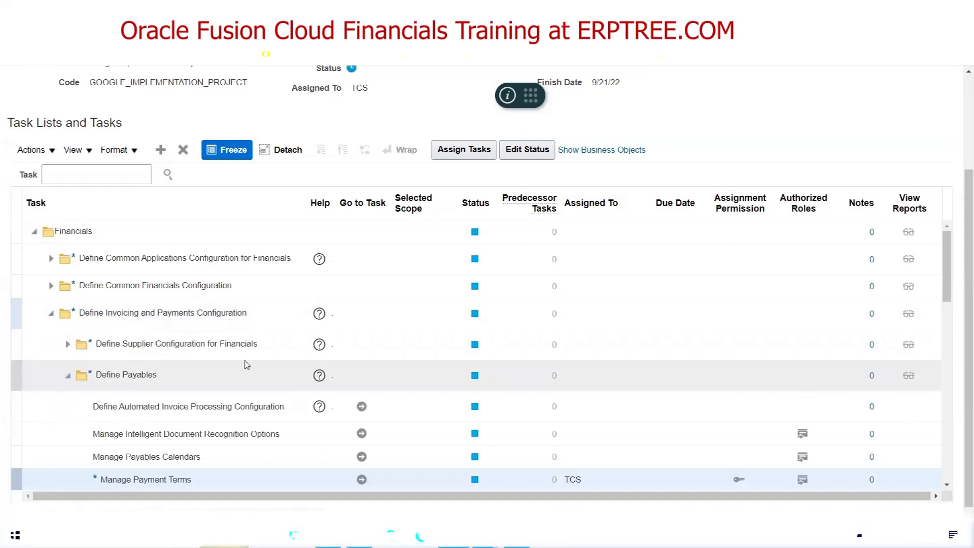
drag(958, 290, 957, 299)
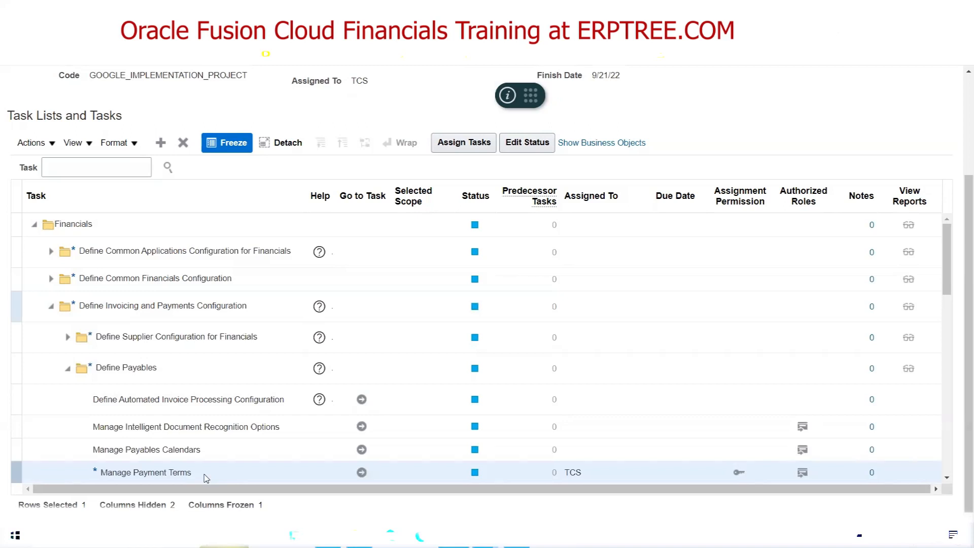
Collapse the Financials task list and search the project's tasks for Payment Terms.
click(33, 225)
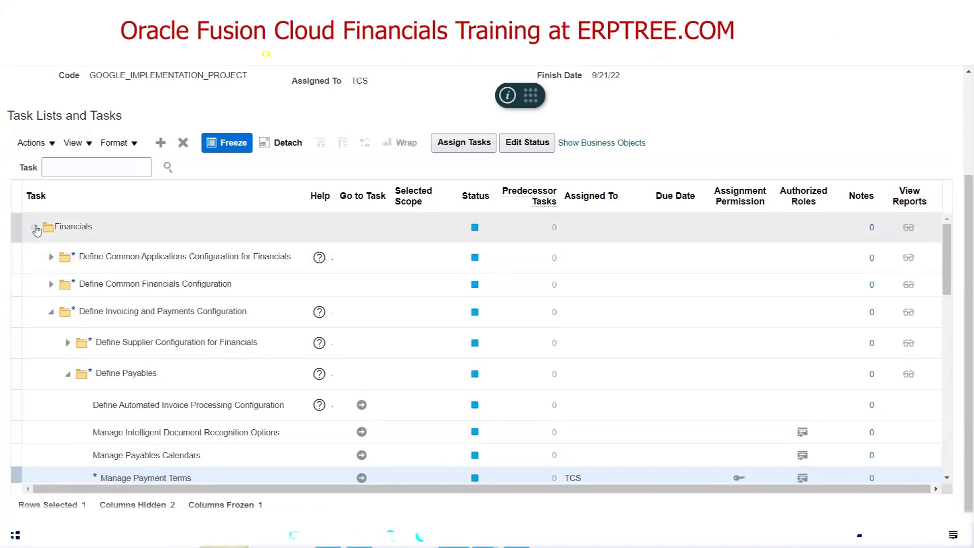
click(90, 221)
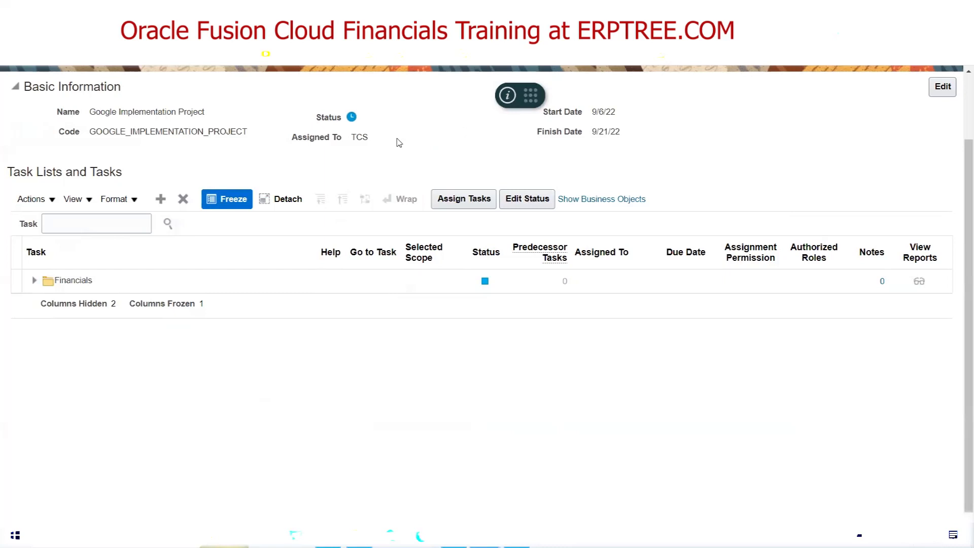
click(84, 222)
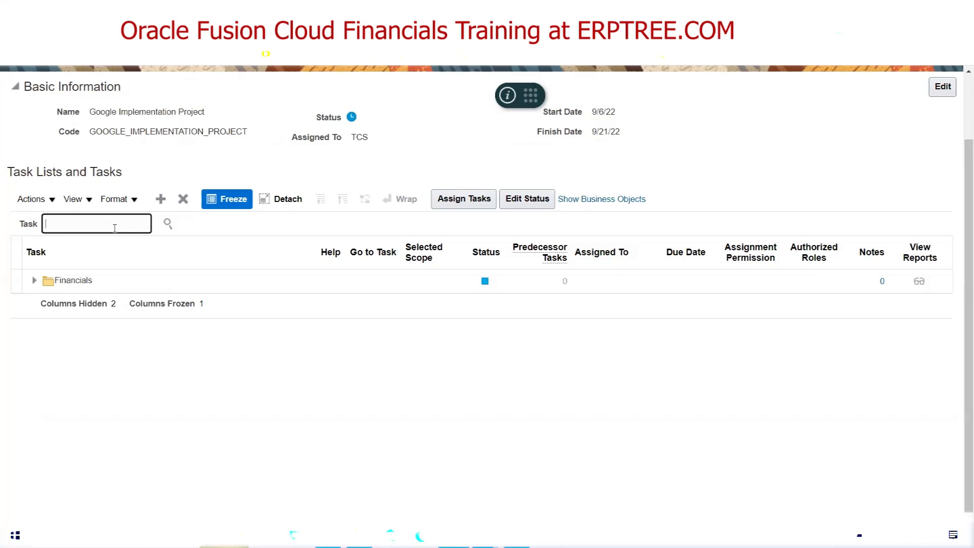
text(Payment Terms)
click(168, 224)
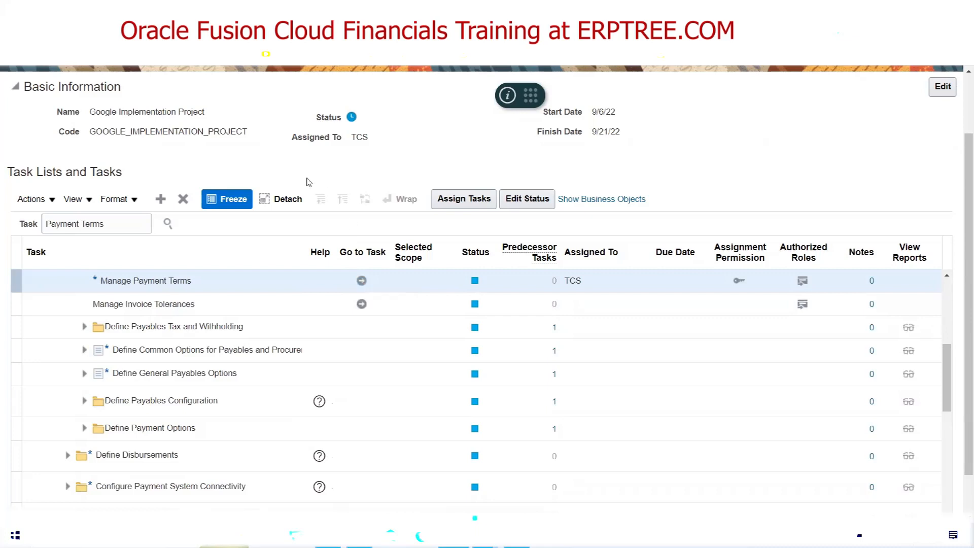
scroll(308, 182, up, 3)
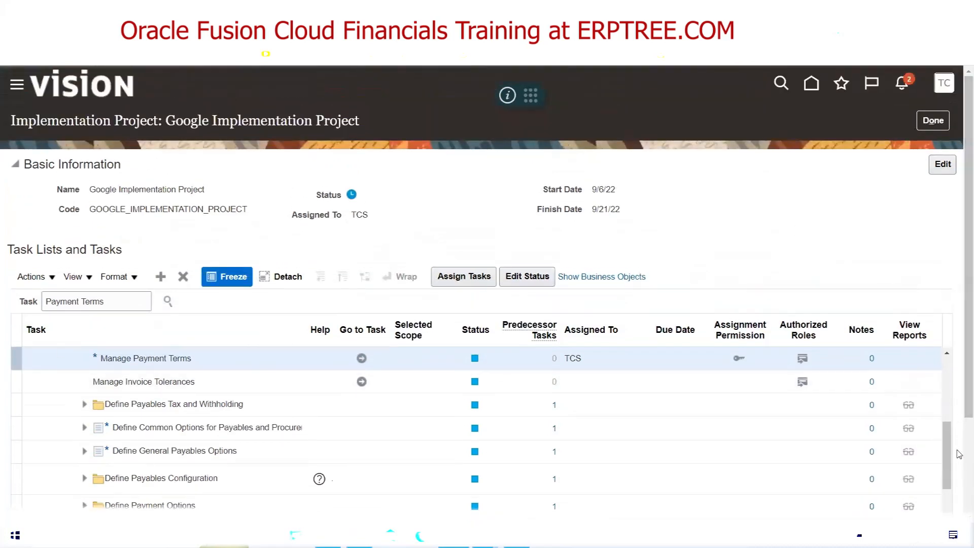
drag(944, 455, 945, 391)
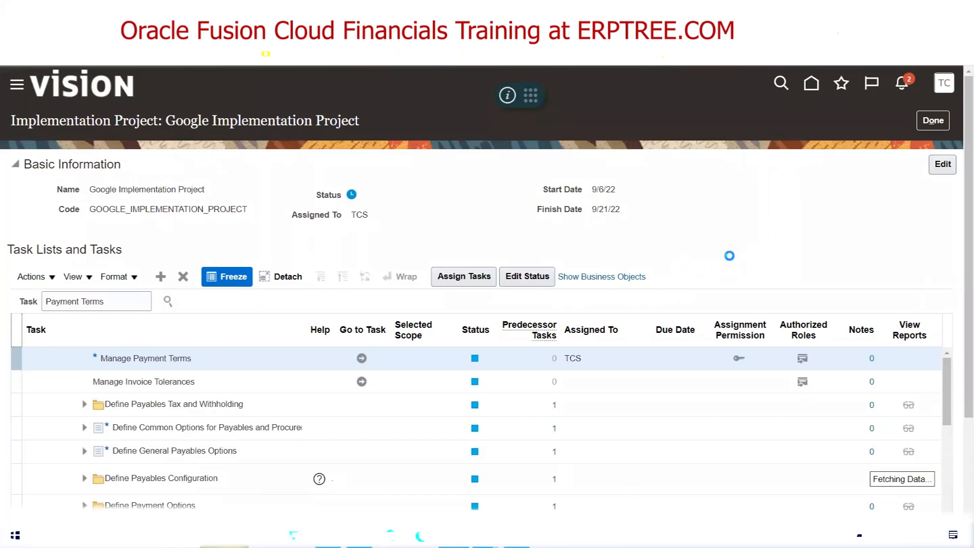
Switch to the Excel notes and review the Functional Setup Manager steps from enabling offerings to the system-created task list.
key(alt+Tab)
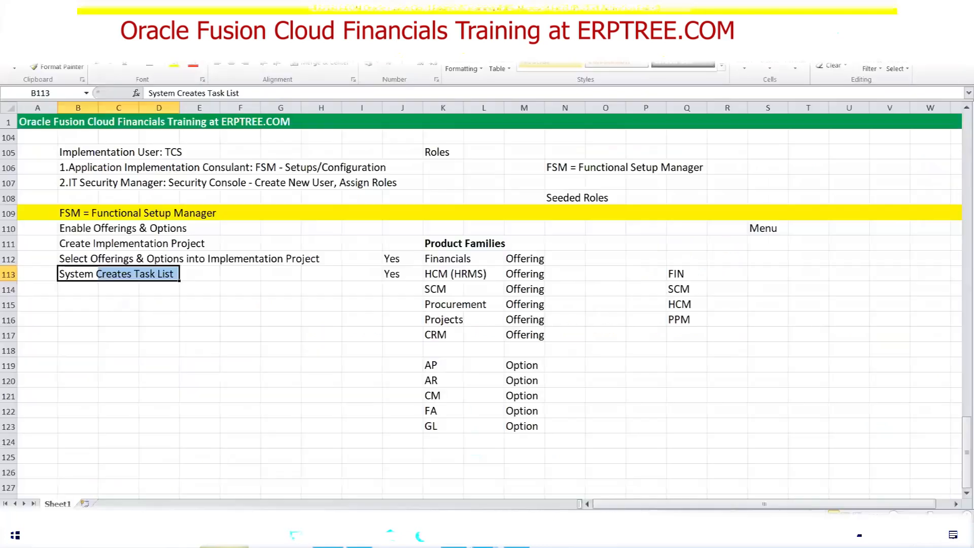
click(71, 290)
double_click(90, 228)
drag(94, 228, 180, 229)
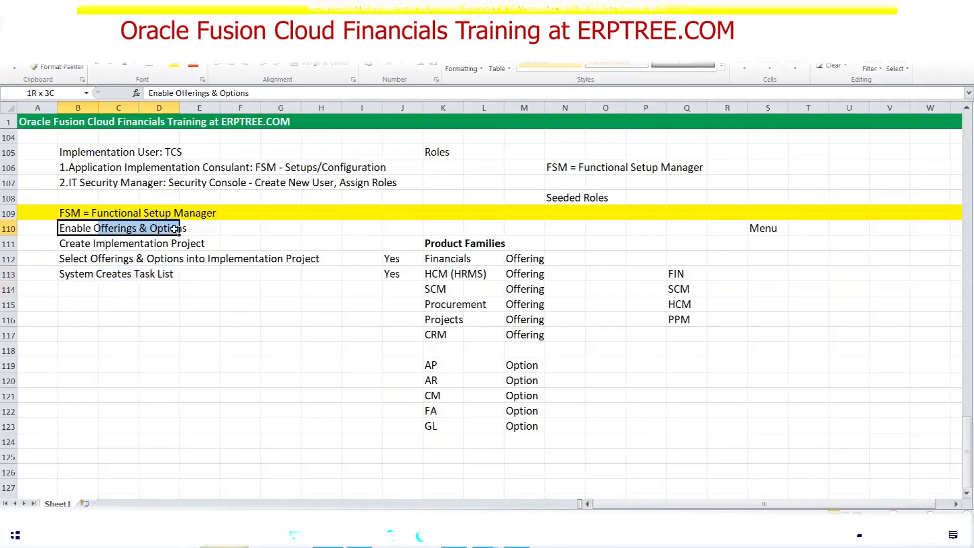
double_click(71, 244)
drag(96, 244, 205, 245)
drag(66, 264, 324, 259)
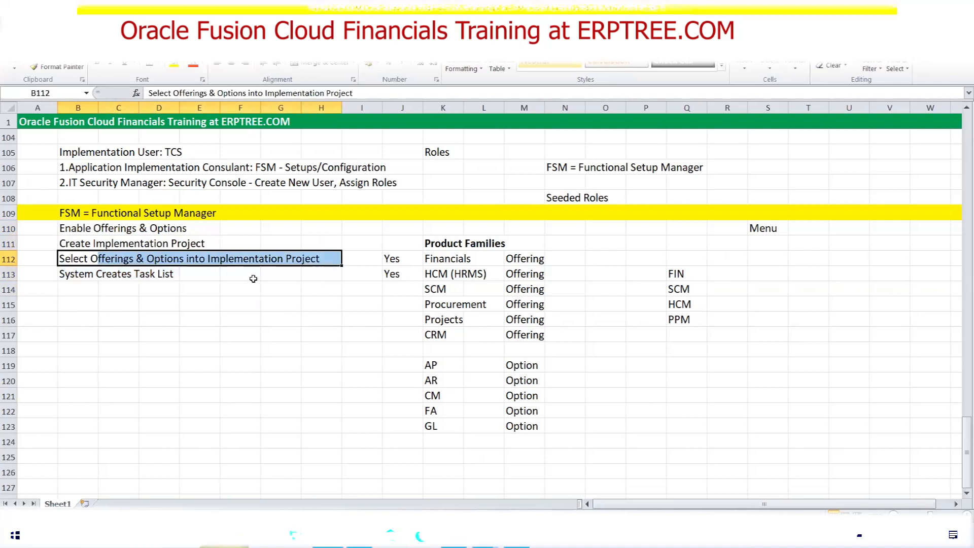
drag(66, 277, 172, 280)
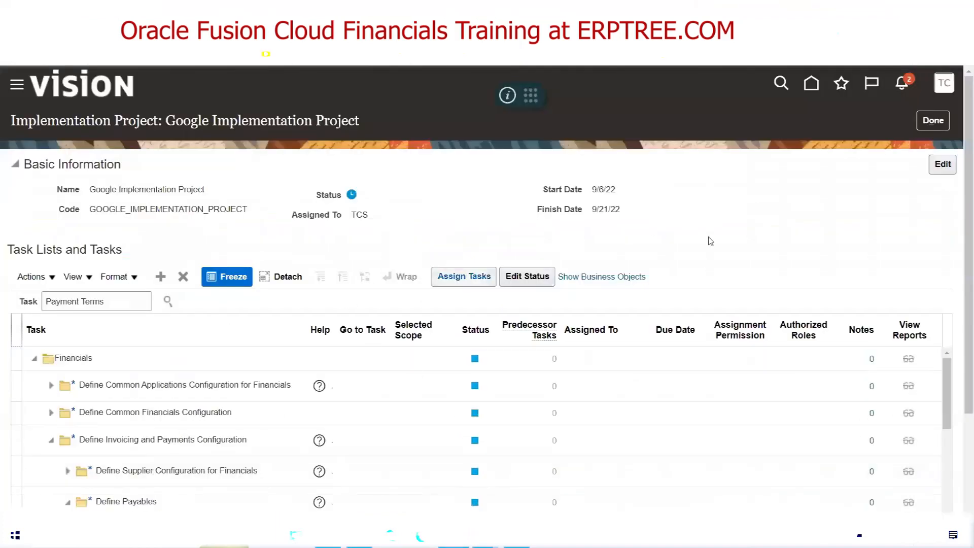
Return to Oracle Fusion, close the Google project, and start a new implementation project named XYZ Implementation Project.
click(935, 120)
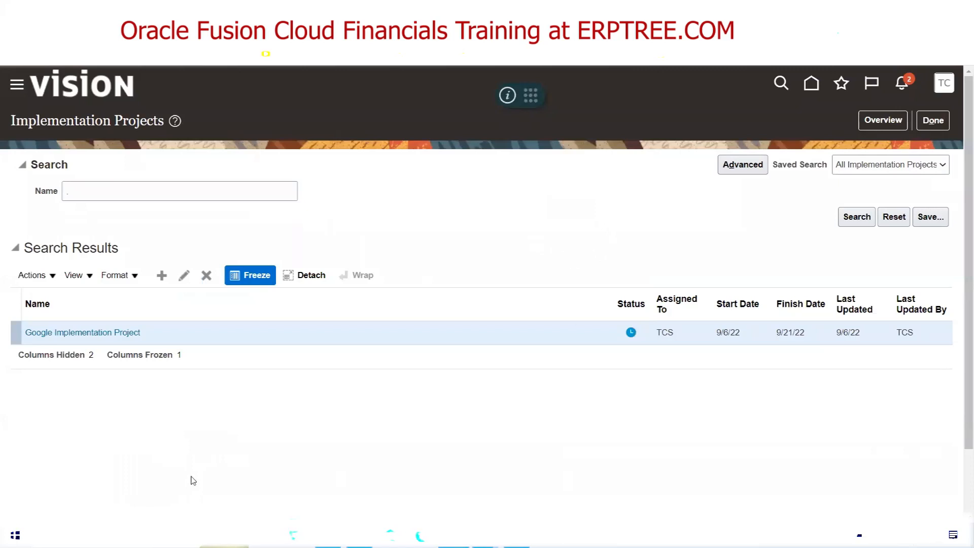
click(161, 275)
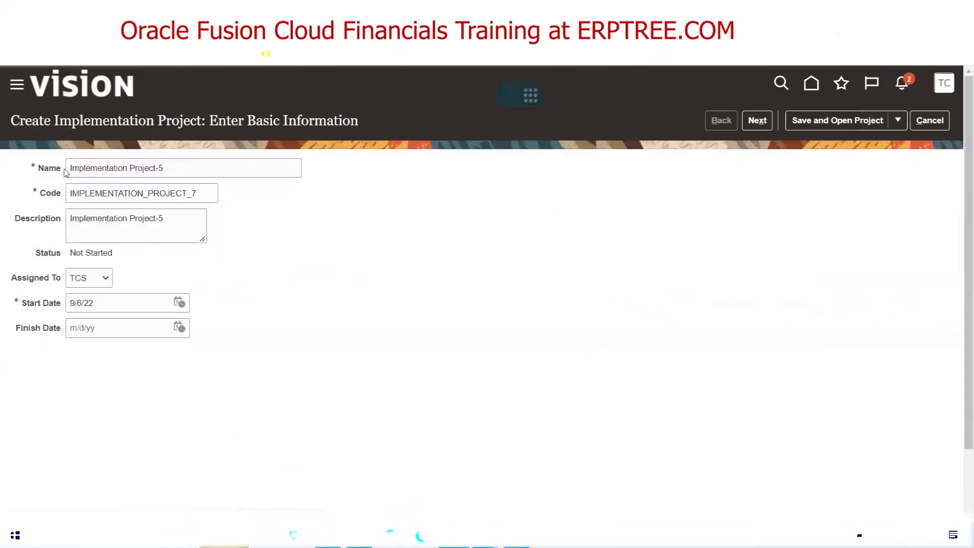
click(68, 168)
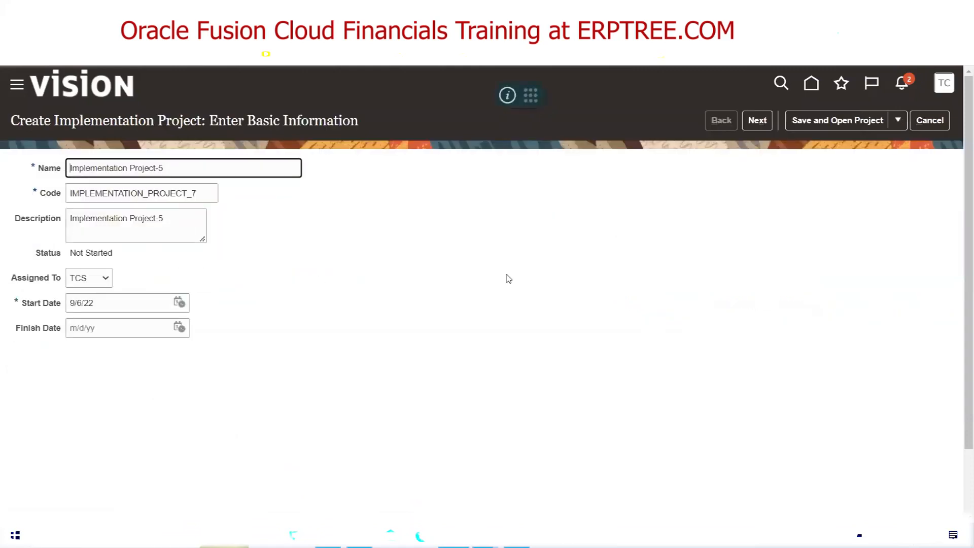
text(XYZ)
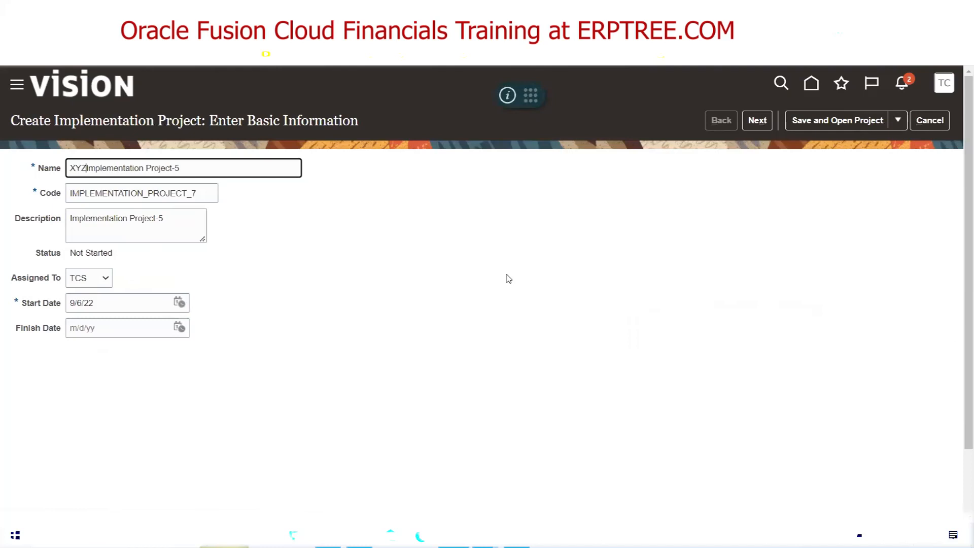
click(186, 167)
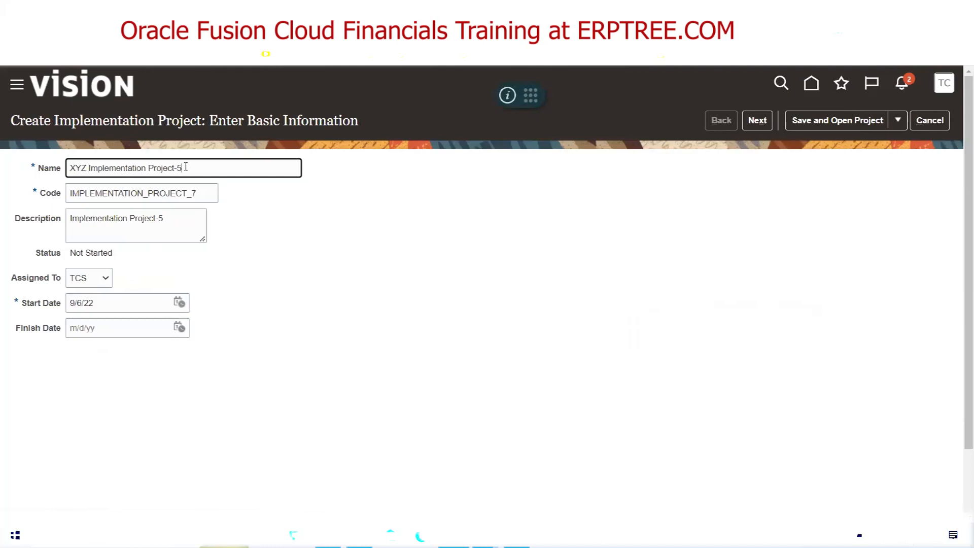
key(BackSpace)
key(Tab)
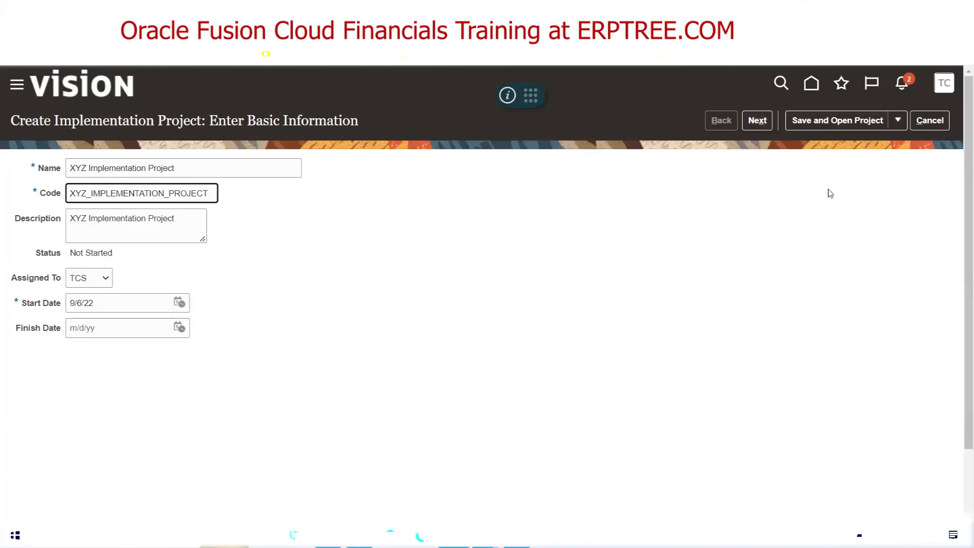
Save and open the XYZ Implementation Project, then review its name, code, assignee and start date.
click(824, 126)
click(830, 126)
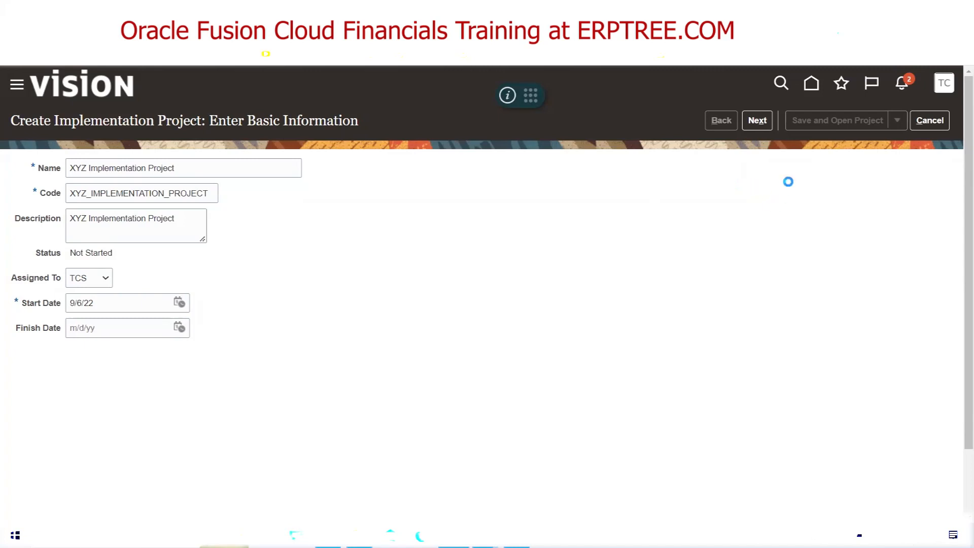
key(ctrl+t)
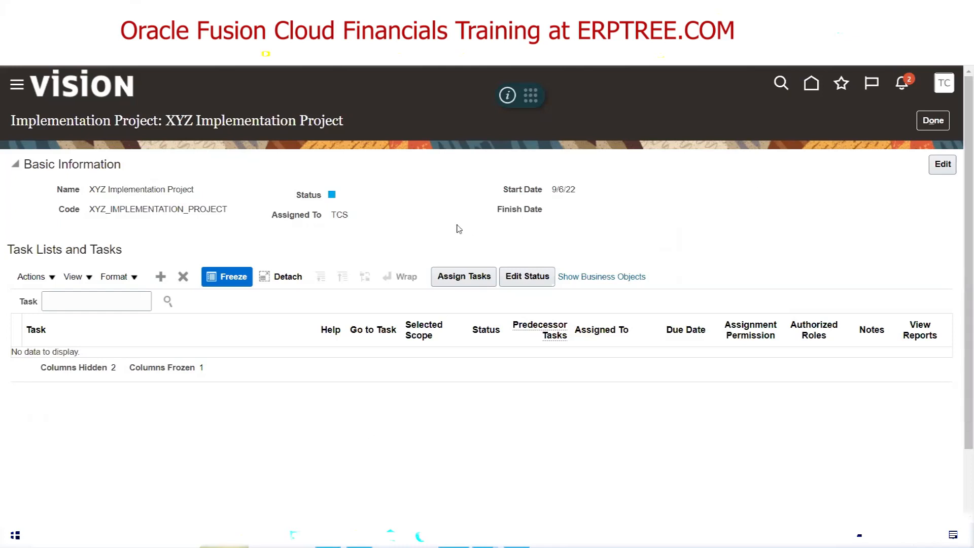
triple_click(133, 188)
triple_click(152, 207)
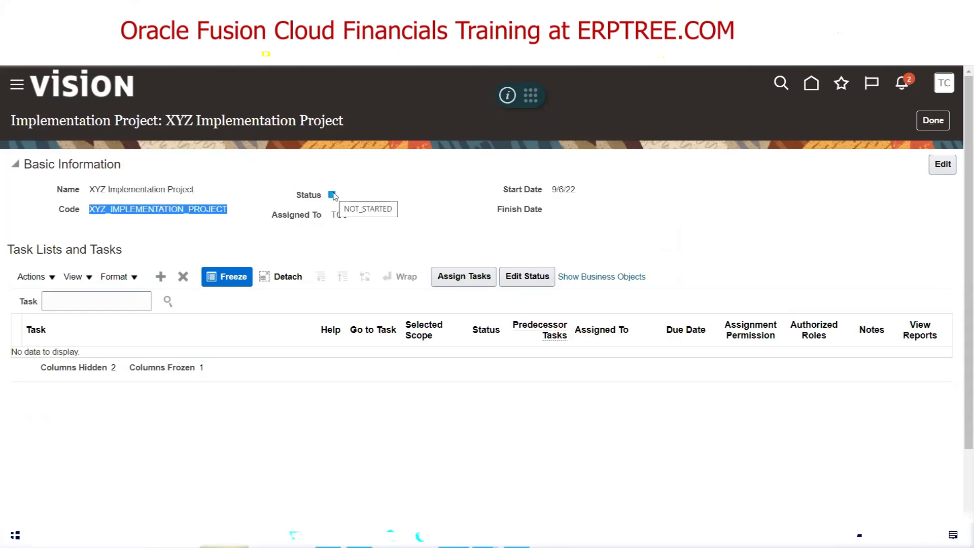
triple_click(338, 215)
click(567, 189)
double_click(568, 189)
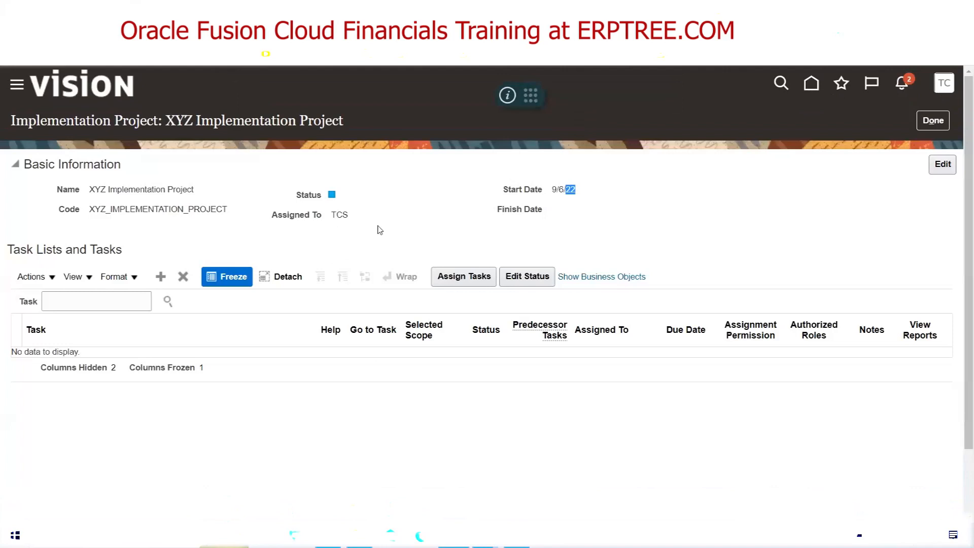
Switch to the Setup page in the other browser tab and open Manage Implementation Projects to review the project list.
click(558, 10)
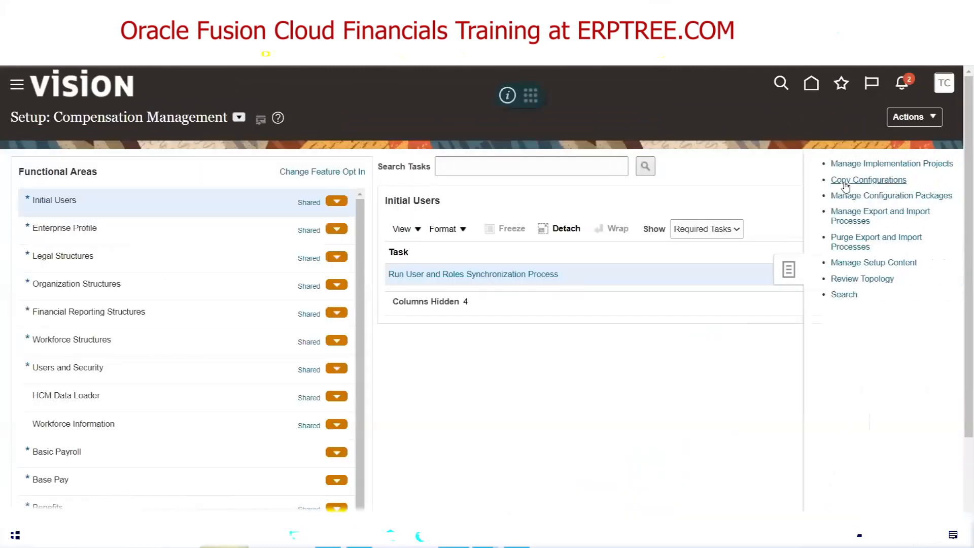
click(865, 164)
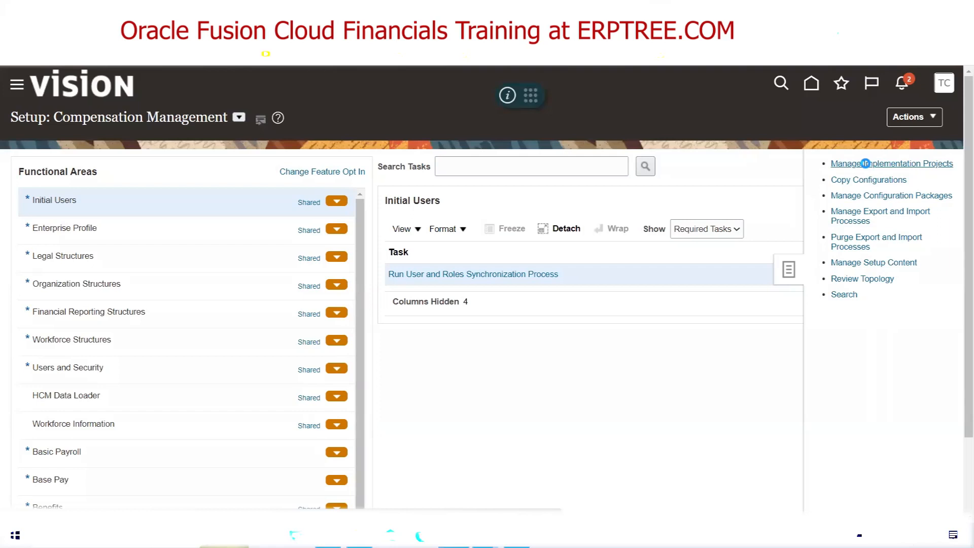
click(865, 163)
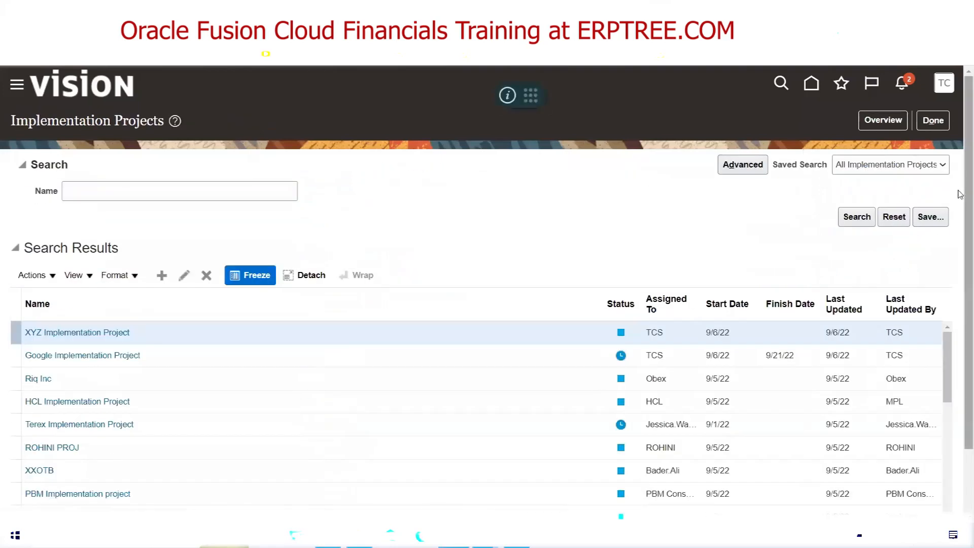
scroll(960, 224, down, 2)
scroll(960, 327, up, 2)
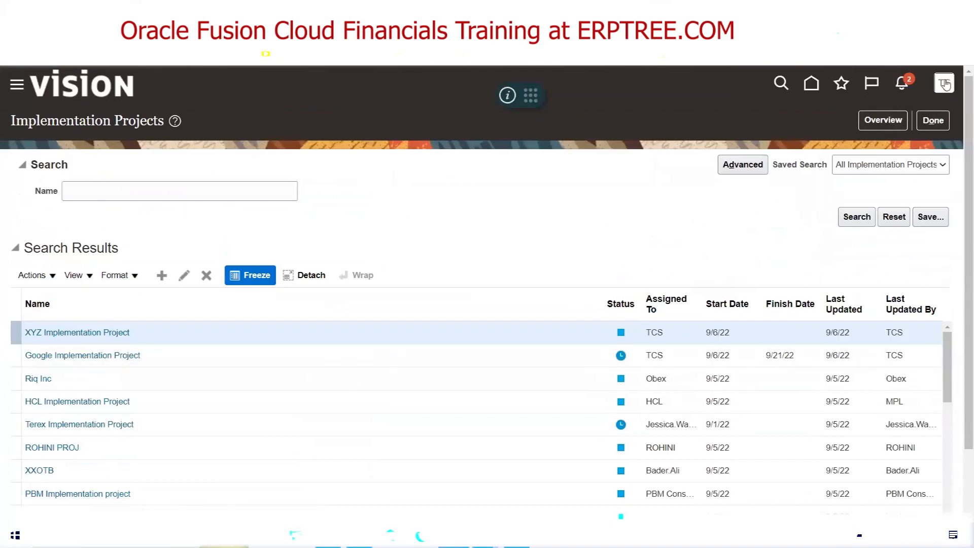
Open the implementation projects overview and compare the assignment details of the XYZ and Google projects.
click(872, 123)
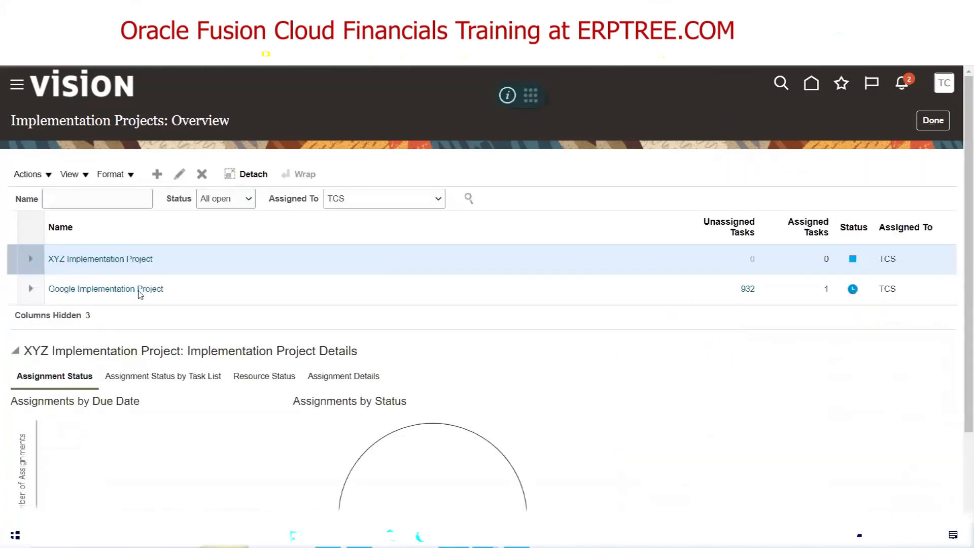
click(195, 290)
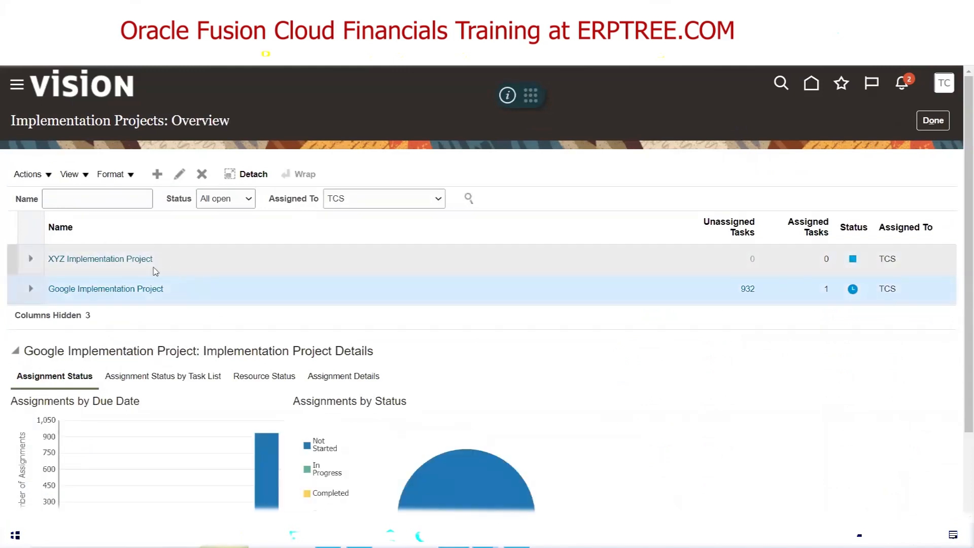
click(175, 260)
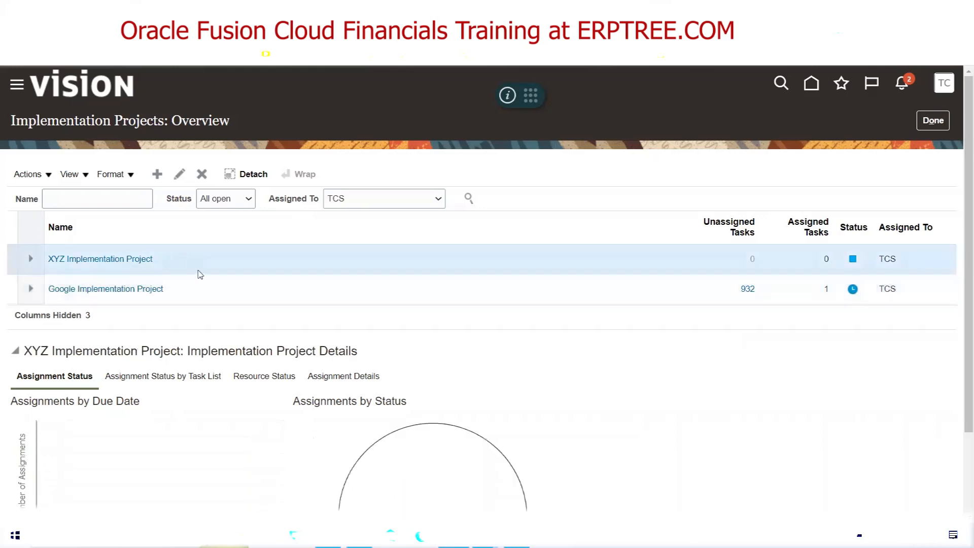
click(202, 292)
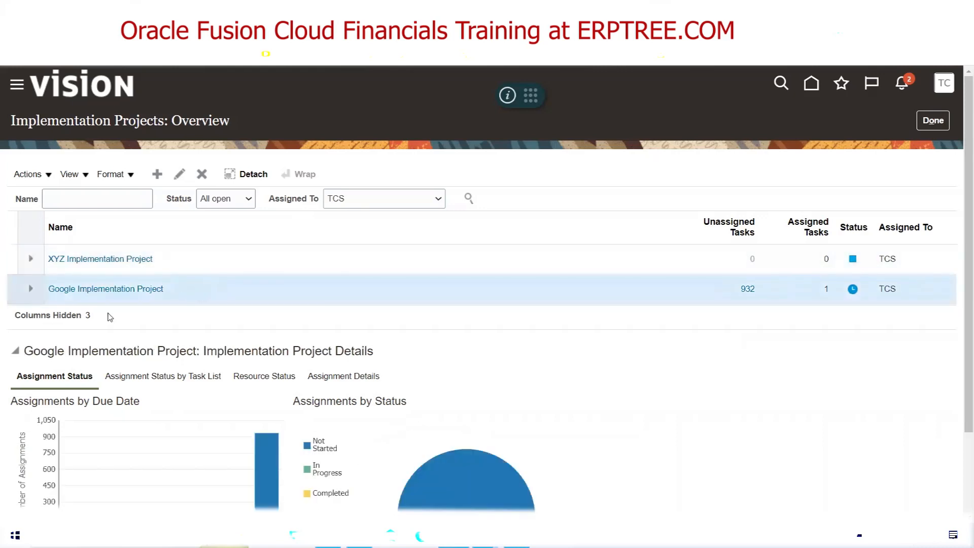
Open the Google Implementation Project and expand Financials to review its task lists.
click(92, 290)
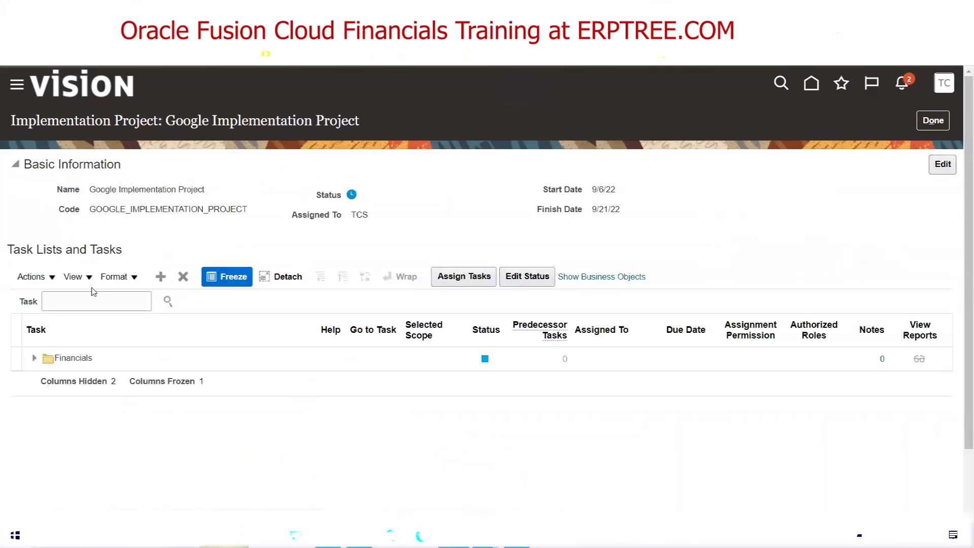
click(33, 361)
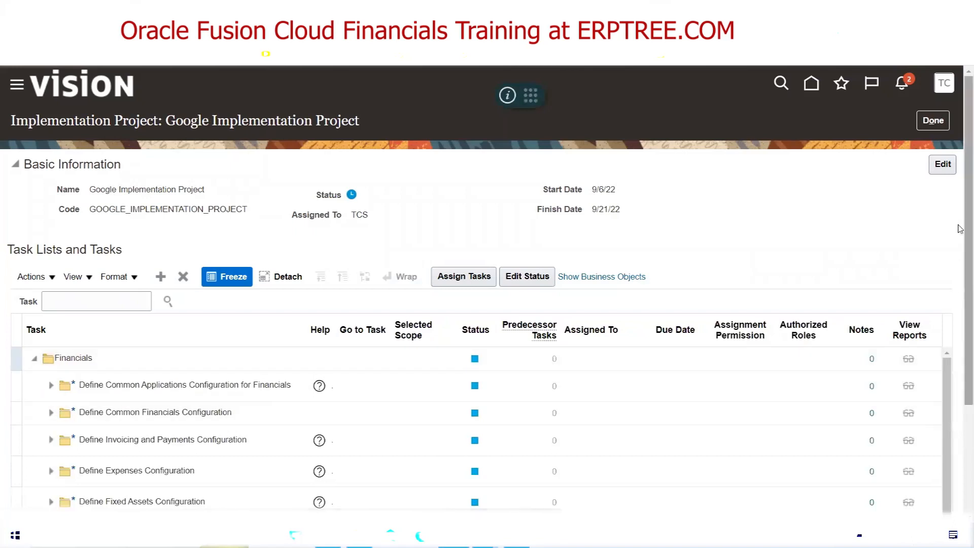
scroll(959, 276, down, 2)
scroll(960, 276, down, 2)
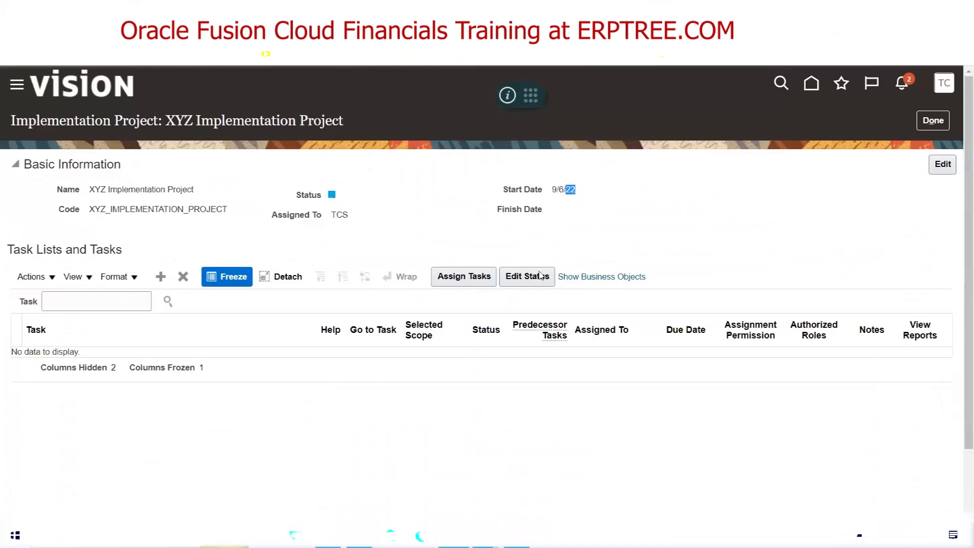
Return to the XYZ Implementation Project, search the offerings for Financials and add that offering to the project.
click(248, 245)
click(160, 278)
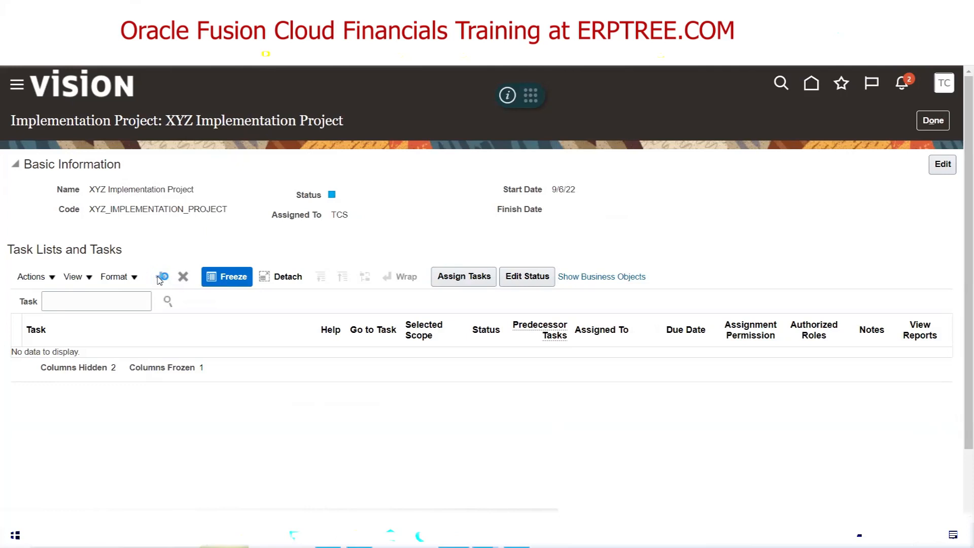
click(160, 277)
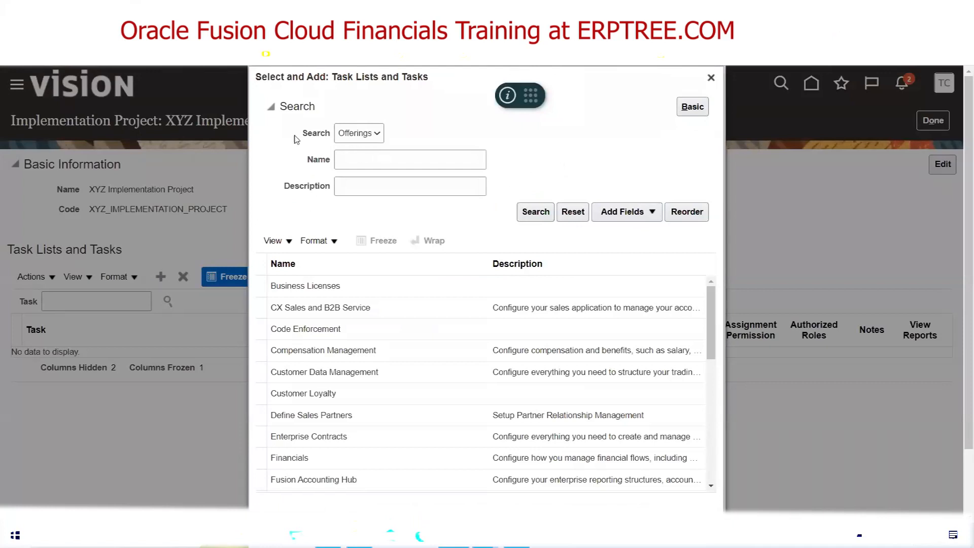
click(369, 134)
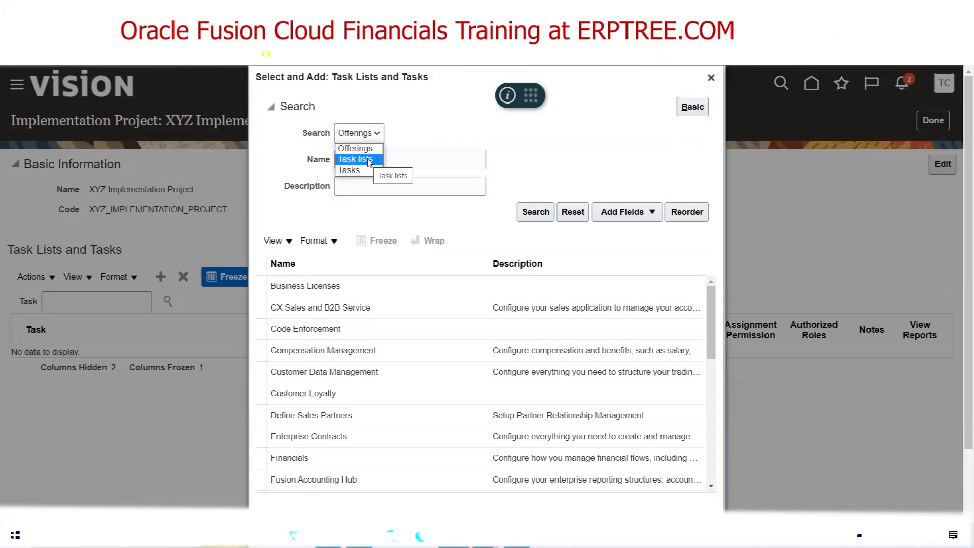
click(364, 149)
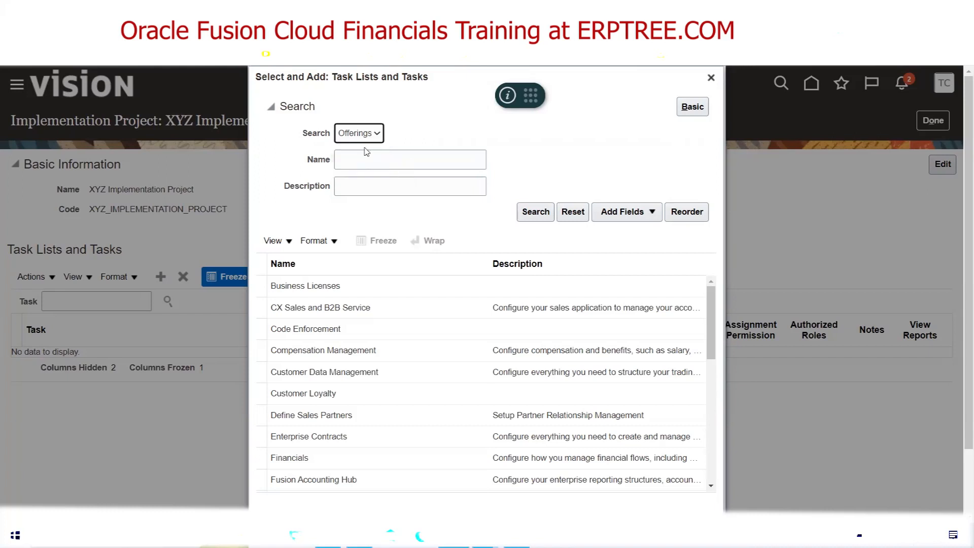
click(373, 160)
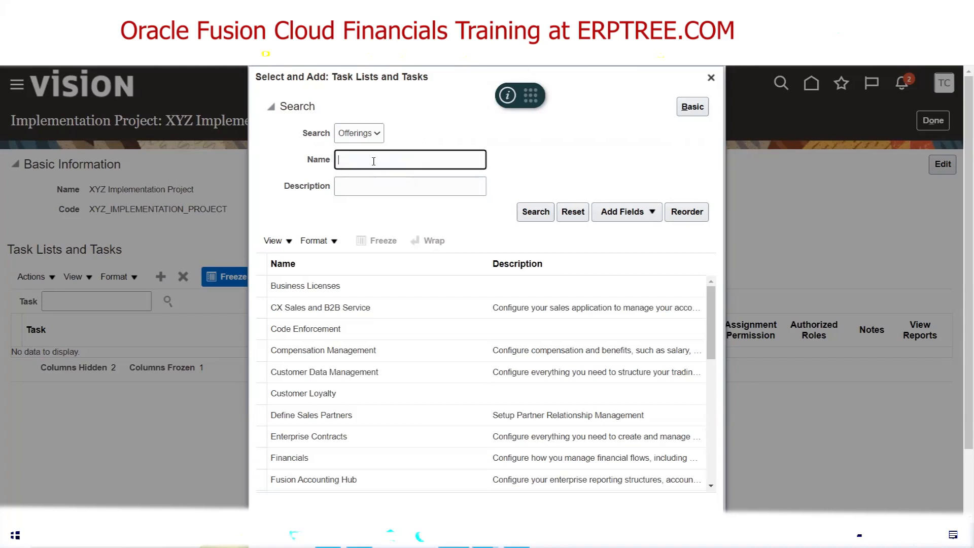
text(Financials)
click(531, 213)
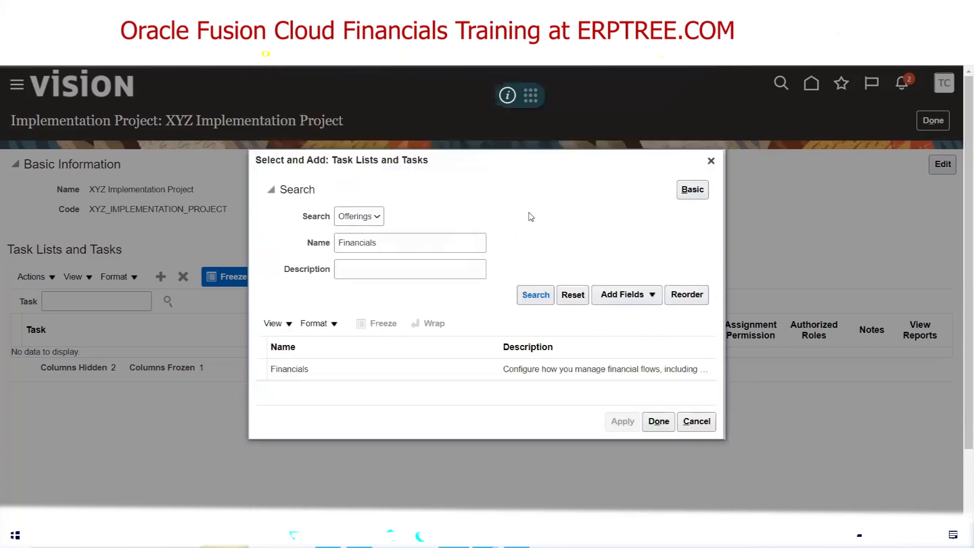
click(322, 374)
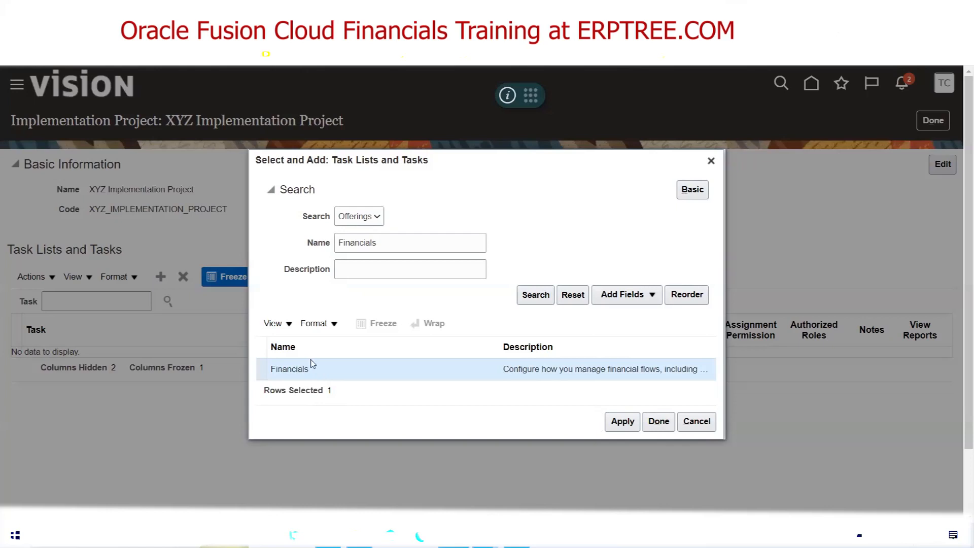
click(621, 420)
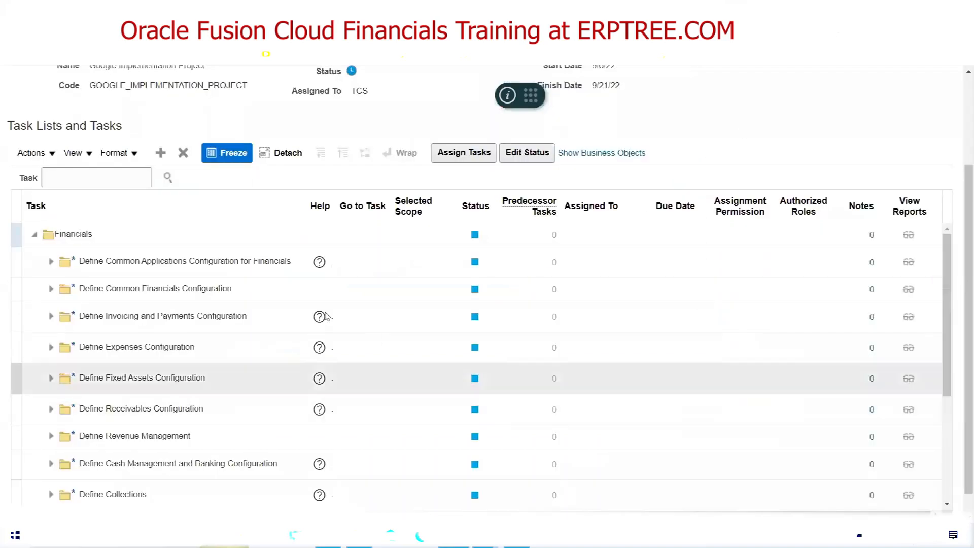
Review the Google project's Financials task lists, then return to the XYZ project and close the Select and Add dialog.
scroll(167, 188, up, 3)
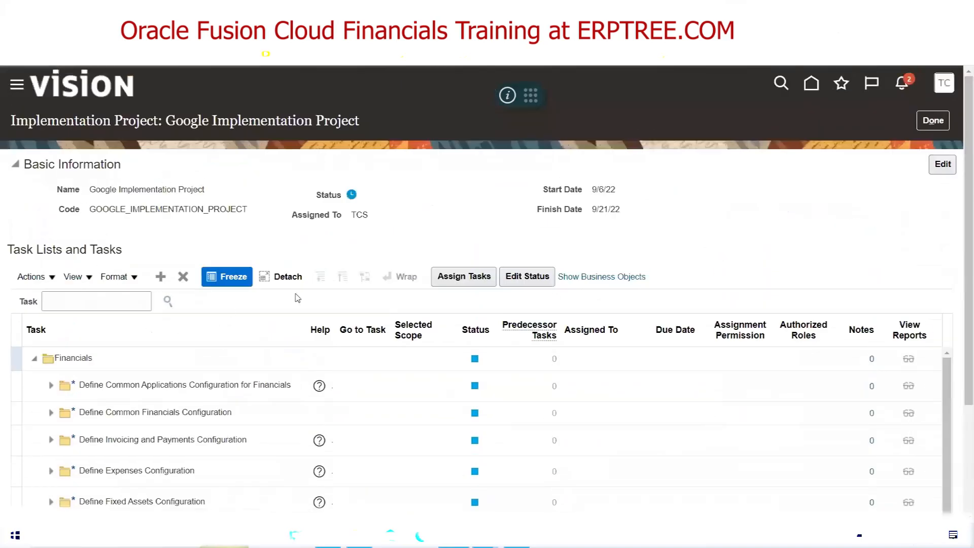
scroll(446, 243, down, 1)
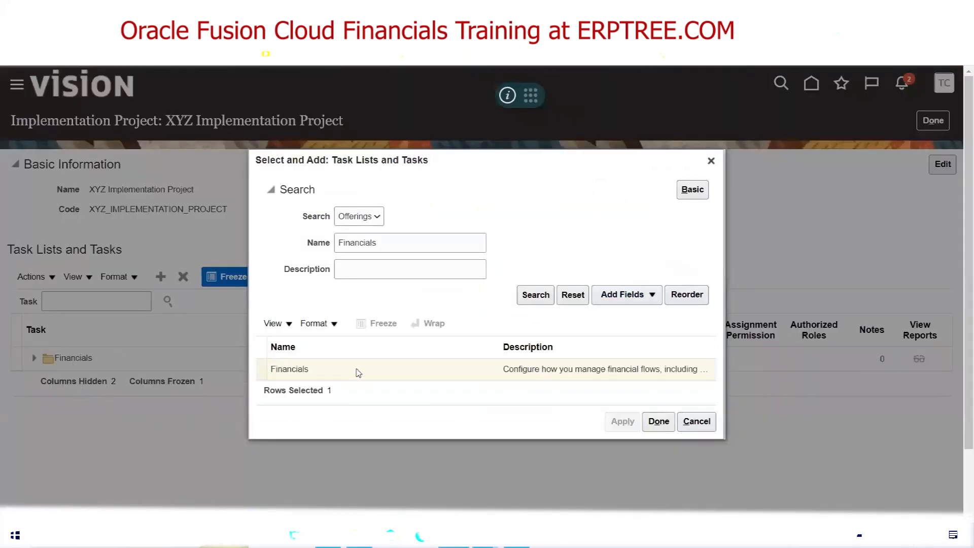
click(358, 370)
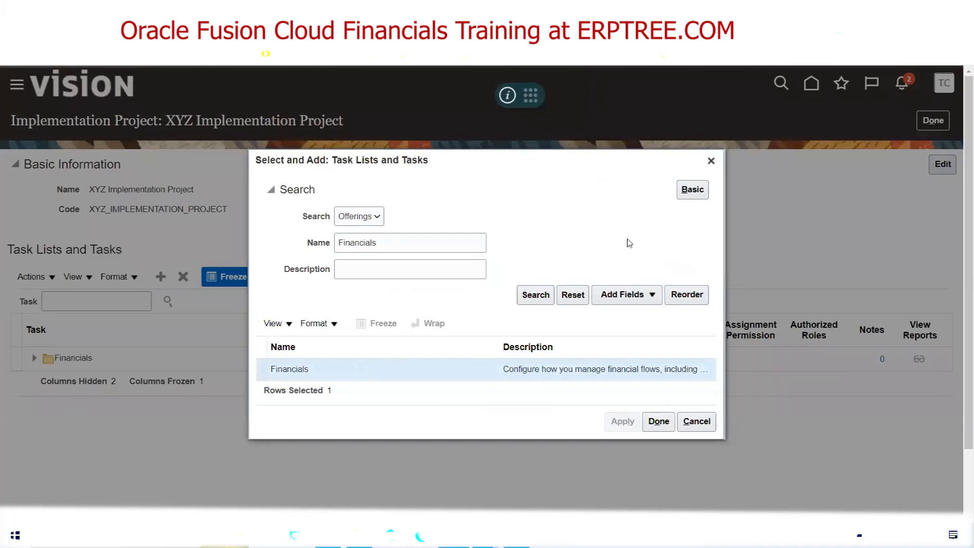
click(711, 160)
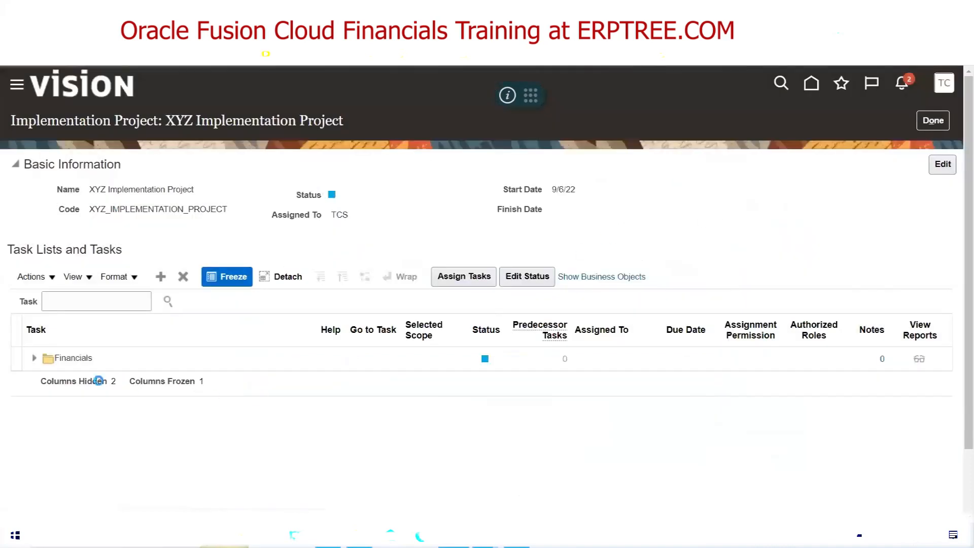
Expand Financials in the XYZ project to examine its task lists, then collapse it again.
click(34, 358)
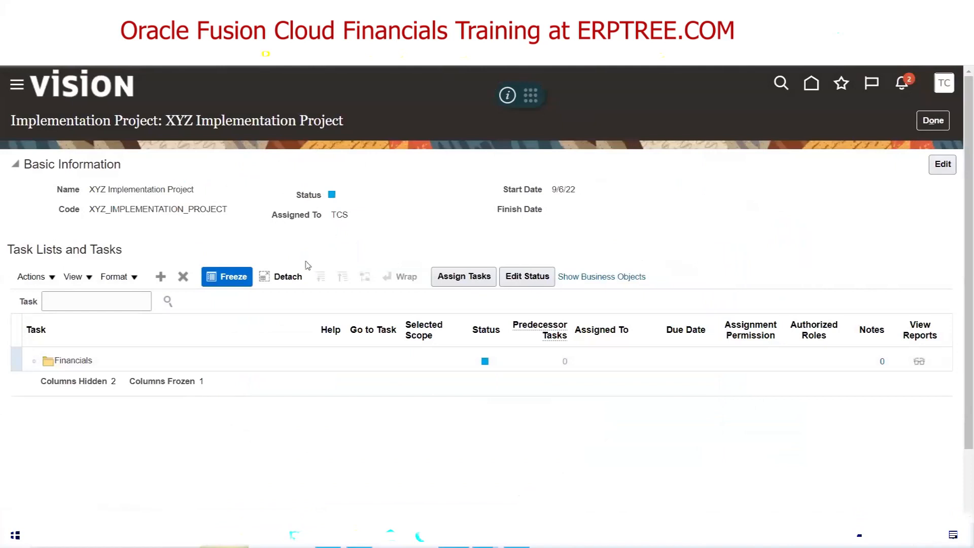
scroll(306, 249, down, 3)
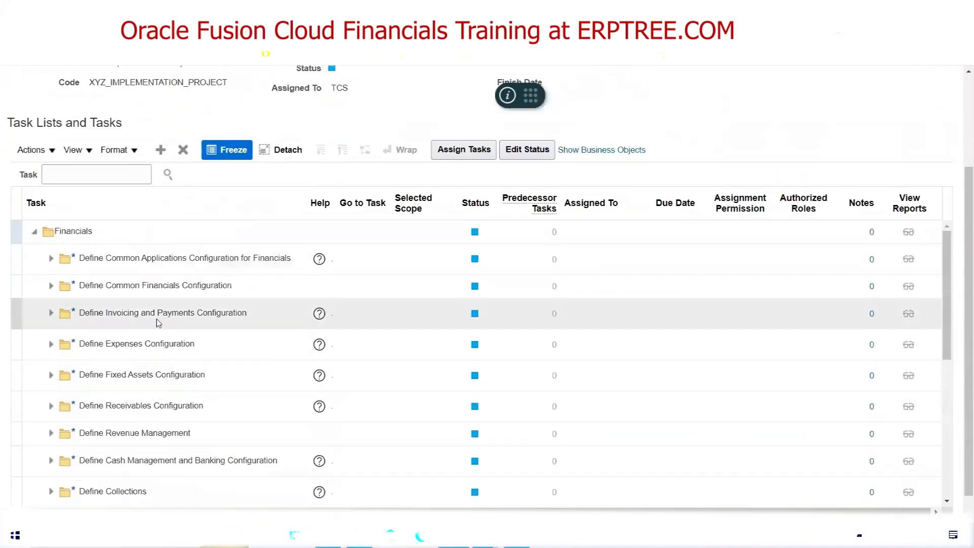
click(35, 232)
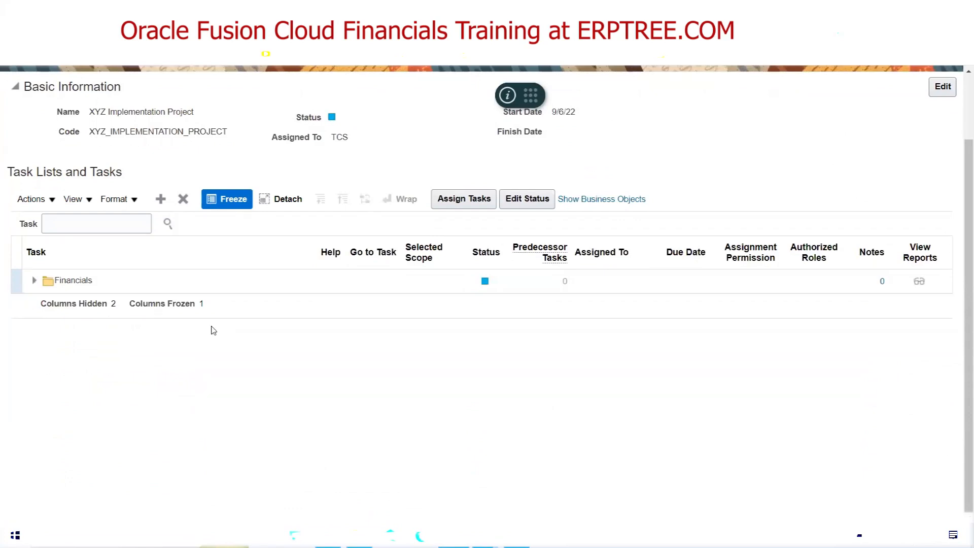
Reopen Select and Add for the XYZ project and search the task lists for the name Define Inv.
click(162, 201)
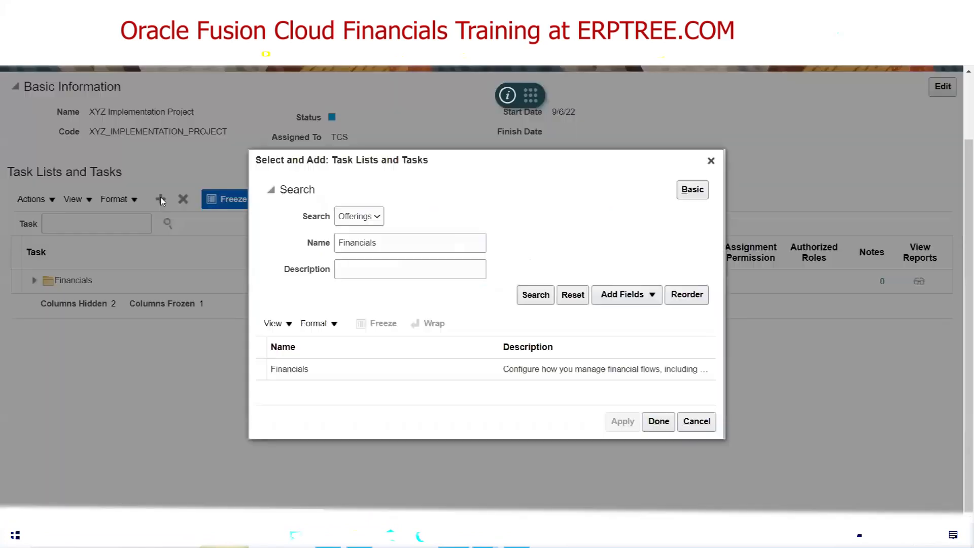
click(376, 218)
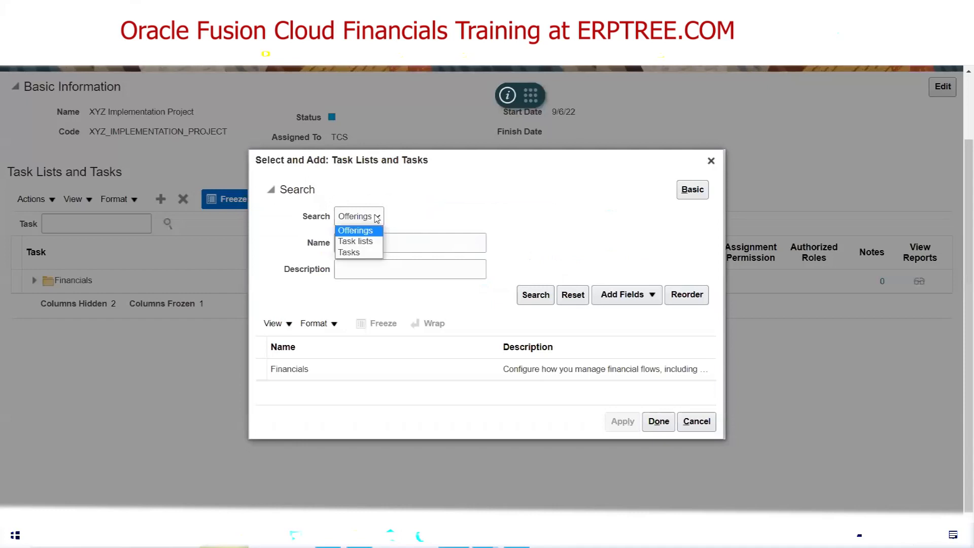
click(375, 245)
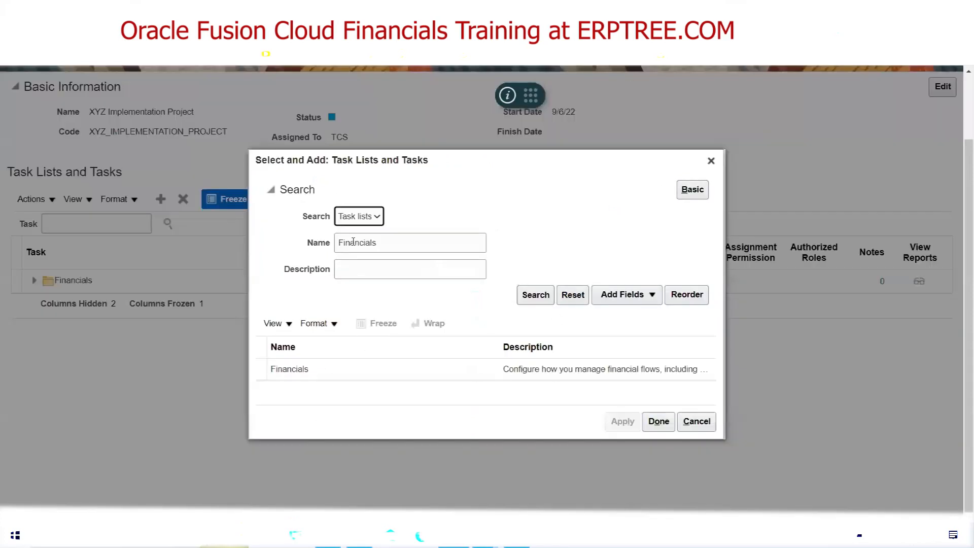
double_click(409, 247)
text(D)
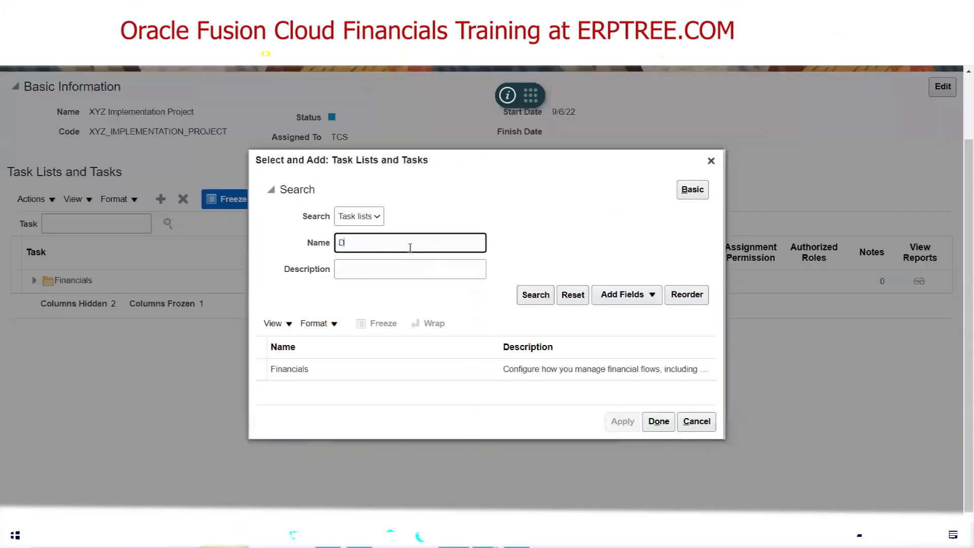
text(efine Inv)
click(533, 296)
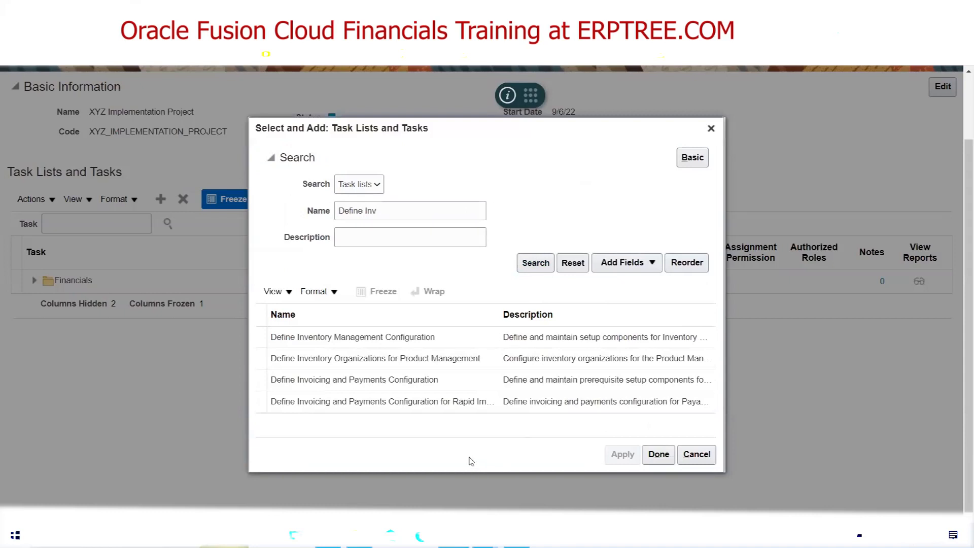
Add the Define Invoicing and Payments Configuration task list to the XYZ project and expand that list in the Google project.
click(367, 381)
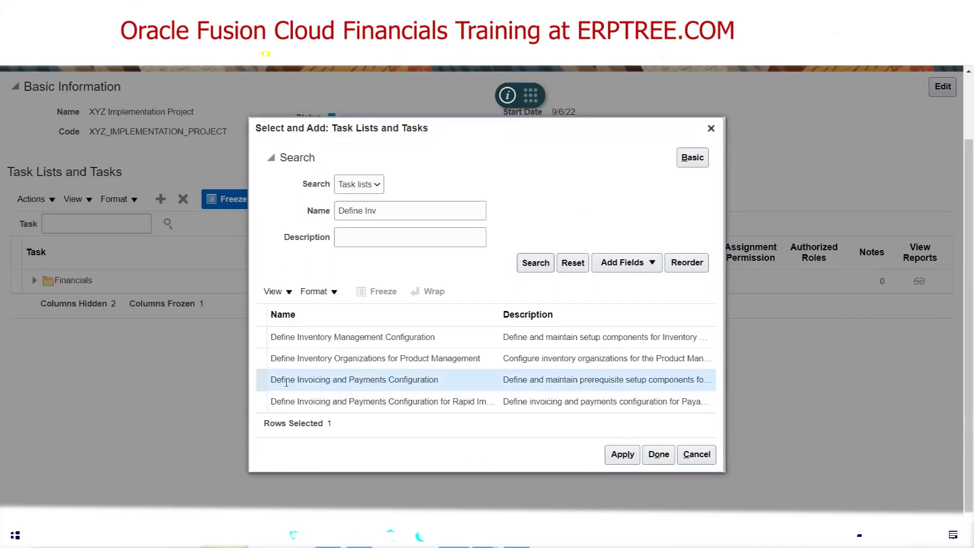
click(622, 454)
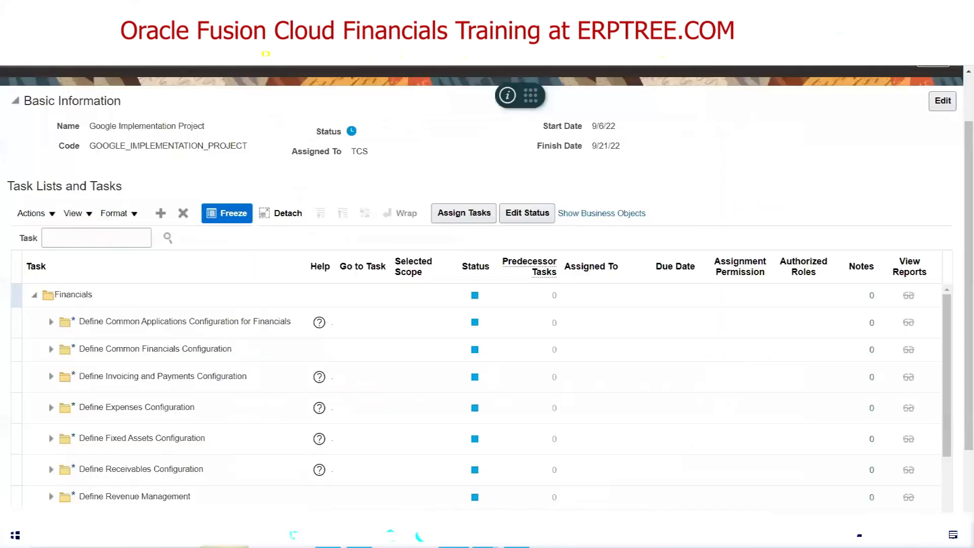
click(50, 378)
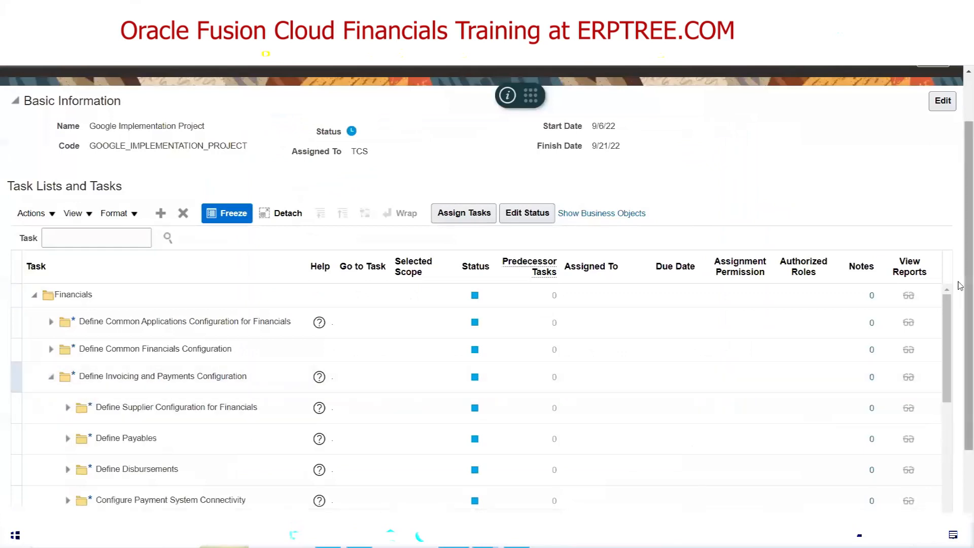
scroll(959, 264, down, 2)
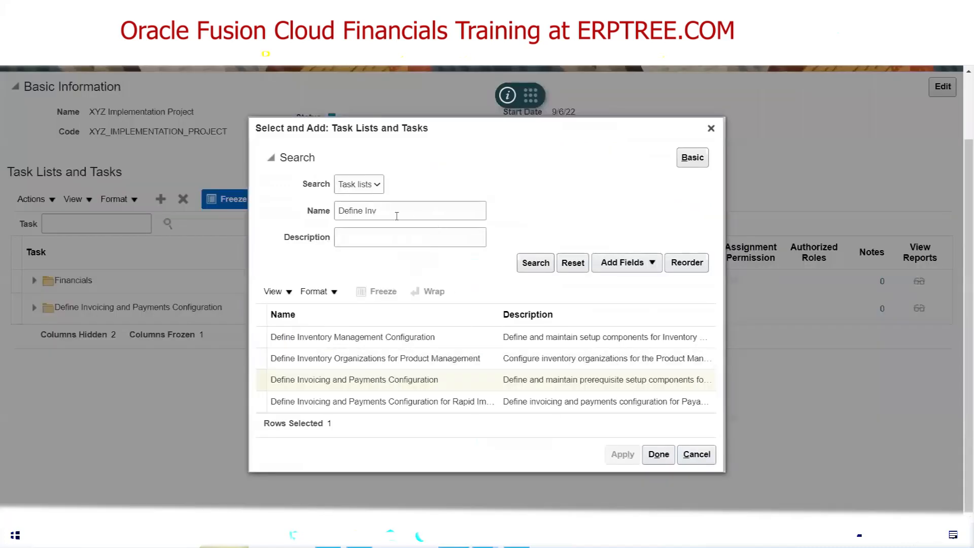
Search the task lists for the name Define Pay and add Define Payables to the XYZ project.
click(396, 215)
drag(389, 212, 333, 222)
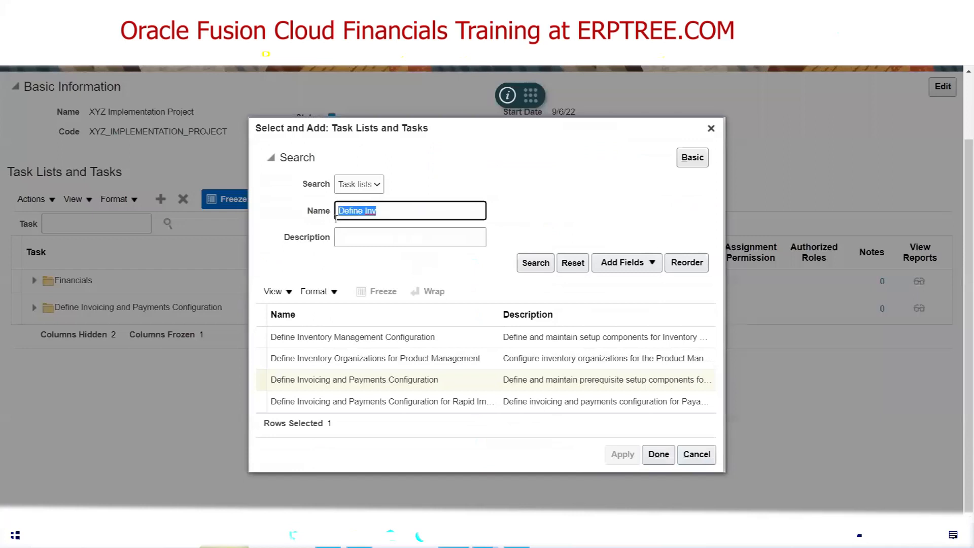
click(381, 215)
click(535, 263)
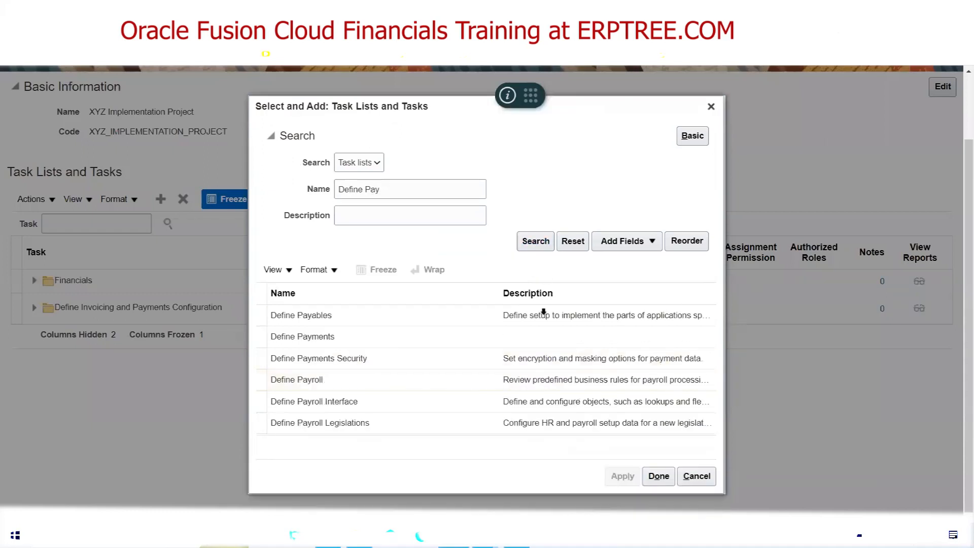
click(271, 315)
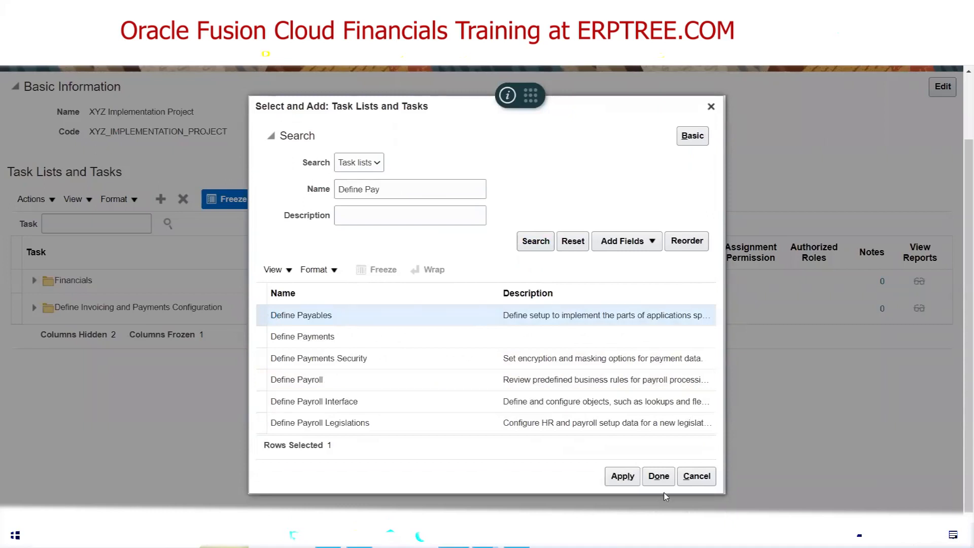
click(622, 475)
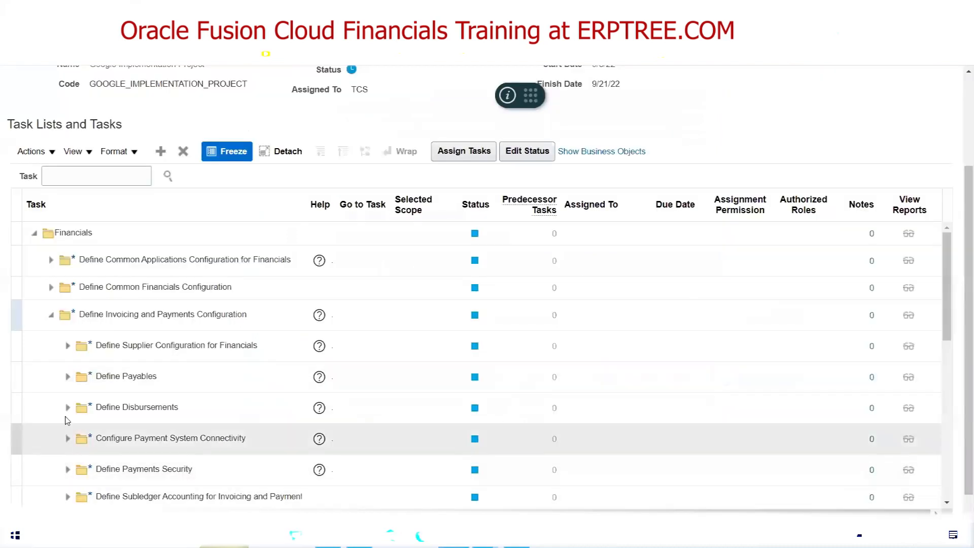
Expand Define Payables in the Google project and locate its Manage Payment Terms task.
click(66, 378)
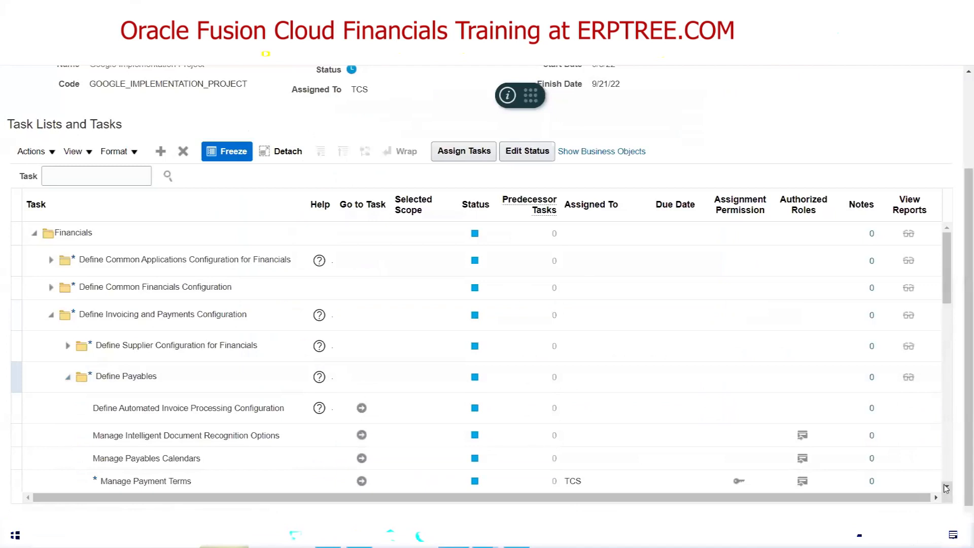
click(946, 488)
click(158, 434)
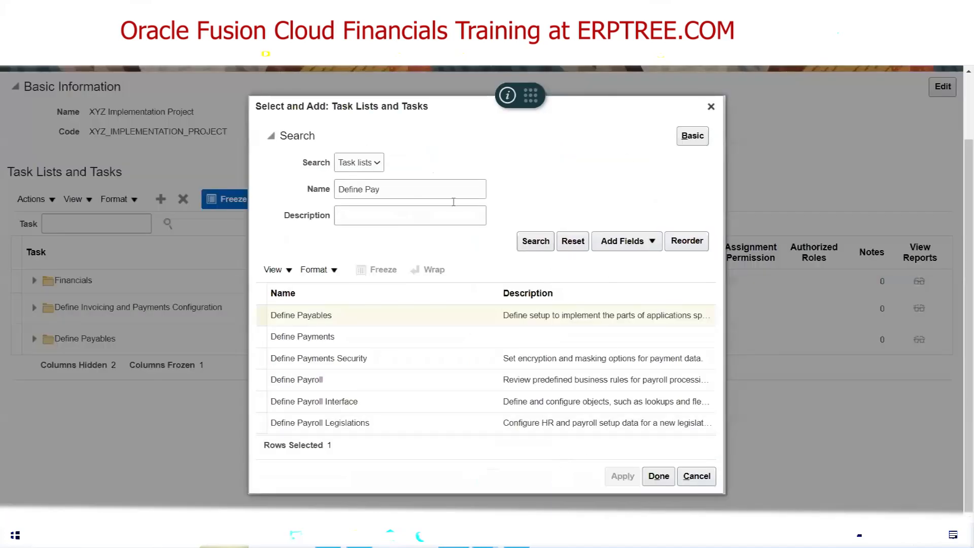
Switch the XYZ project's Select and Add search to Tasks and search for the name Manage Payment T.
click(372, 162)
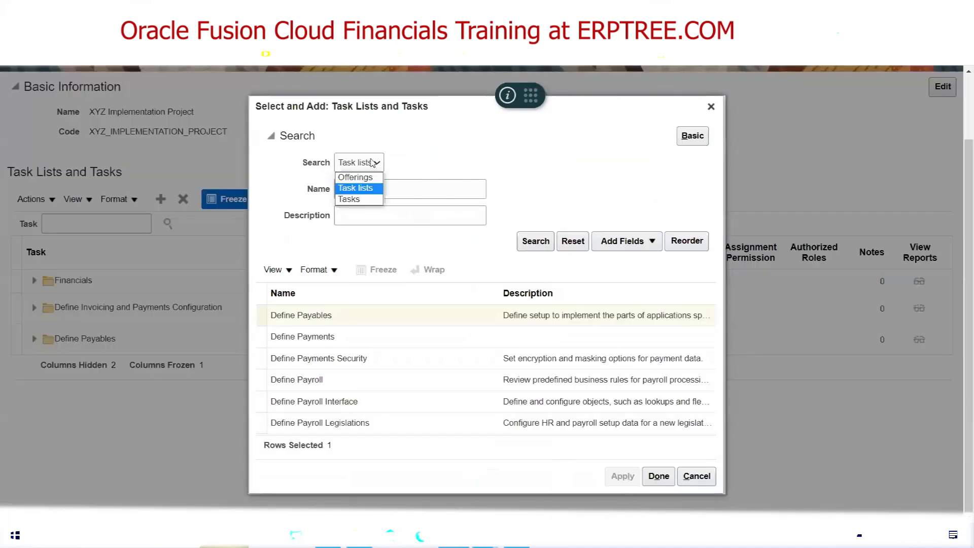
click(367, 199)
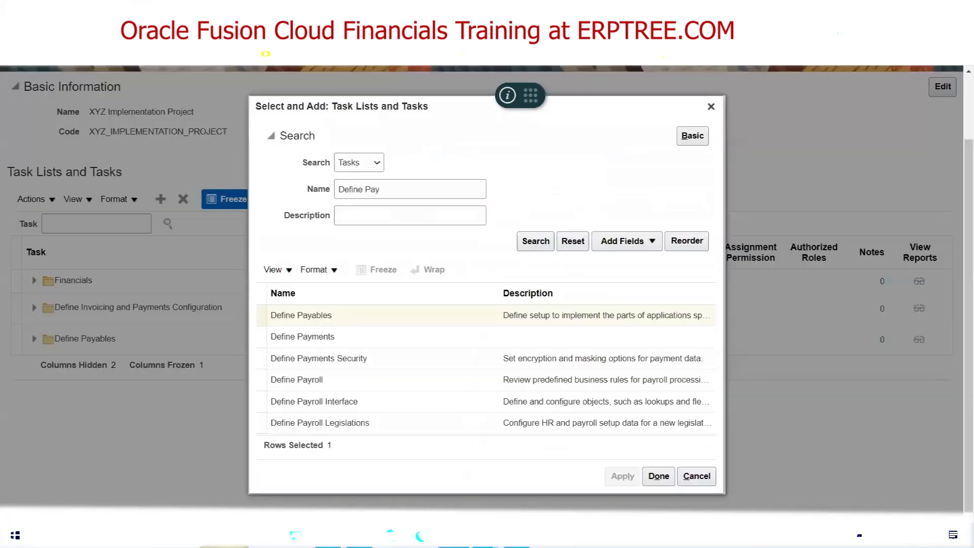
key(Tab)
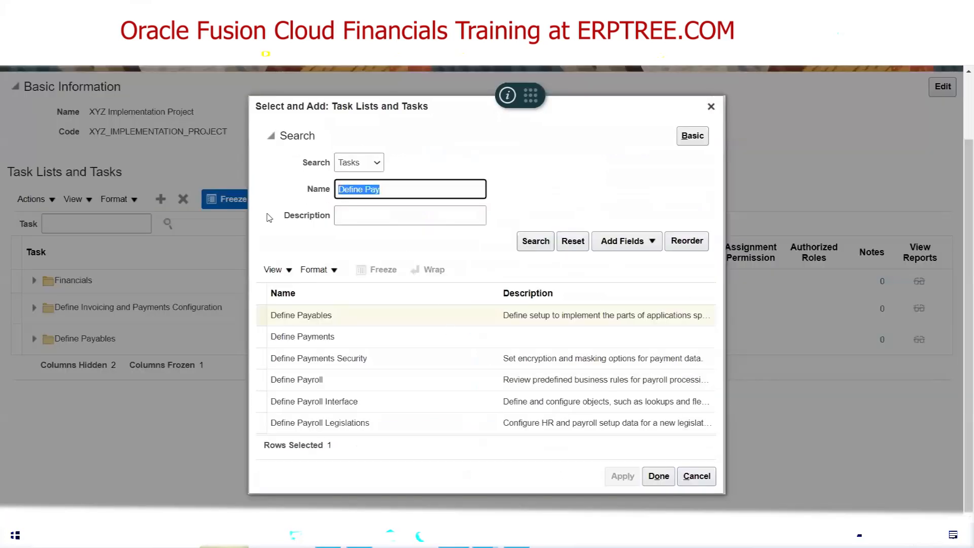
text(Manage Payment T)
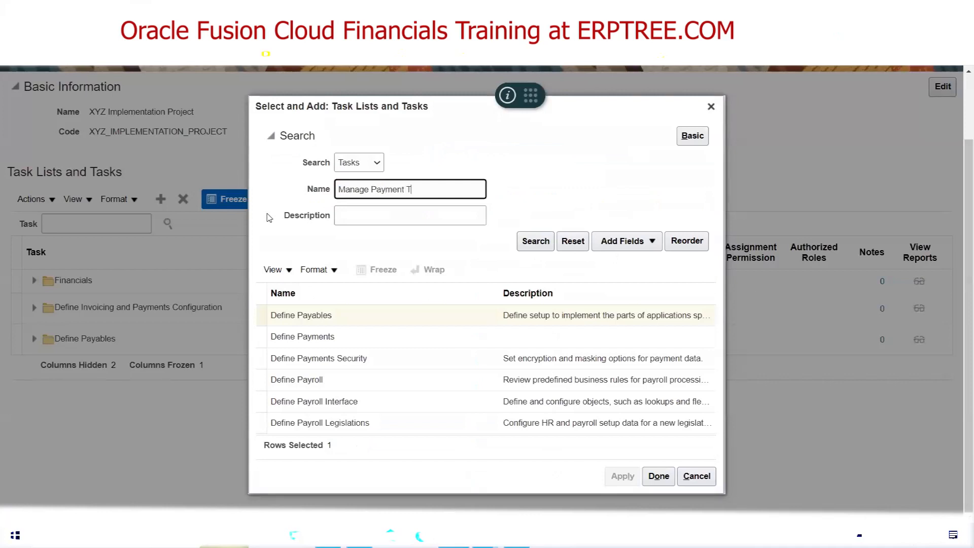
click(536, 242)
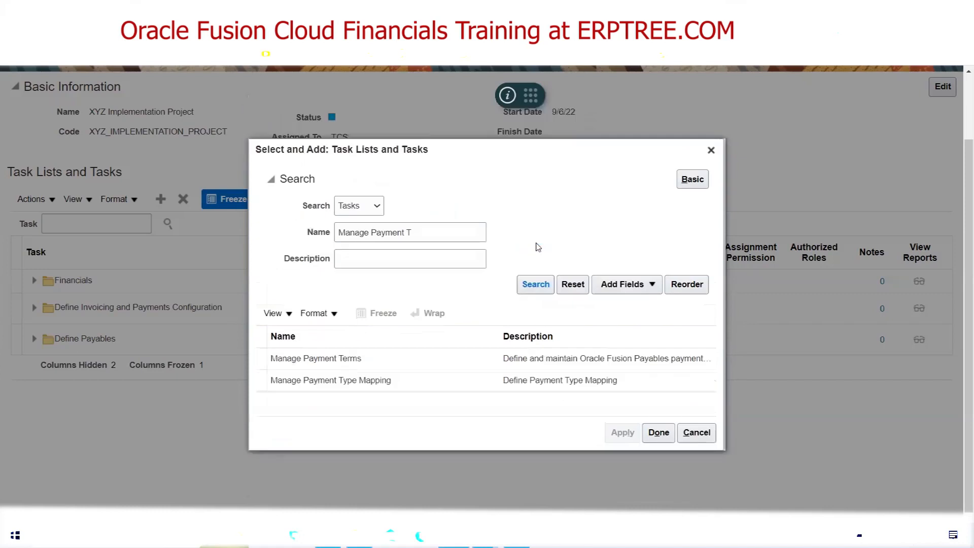
Add the Manage Payment Terms task to the XYZ project and finish the Select and Add dialog.
click(264, 359)
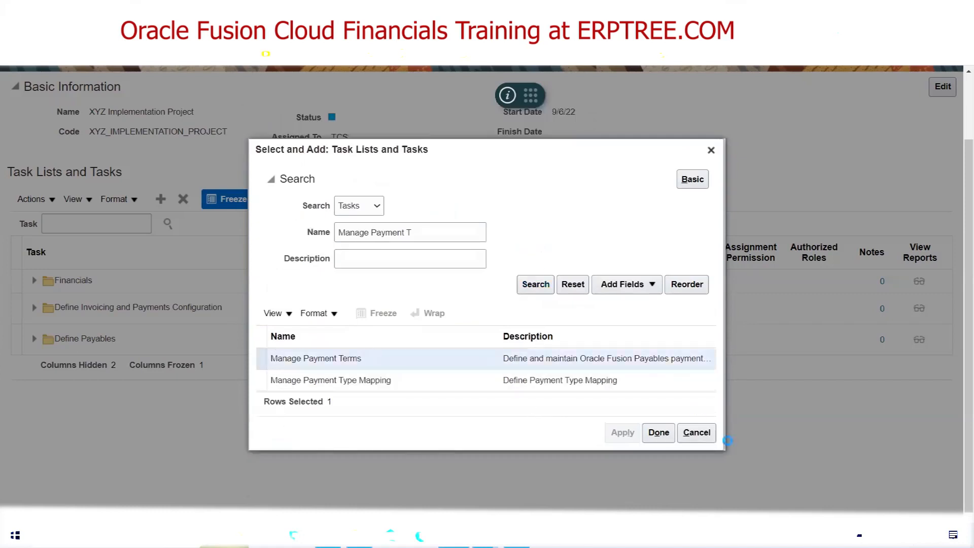
ctrl+click(409, 373)
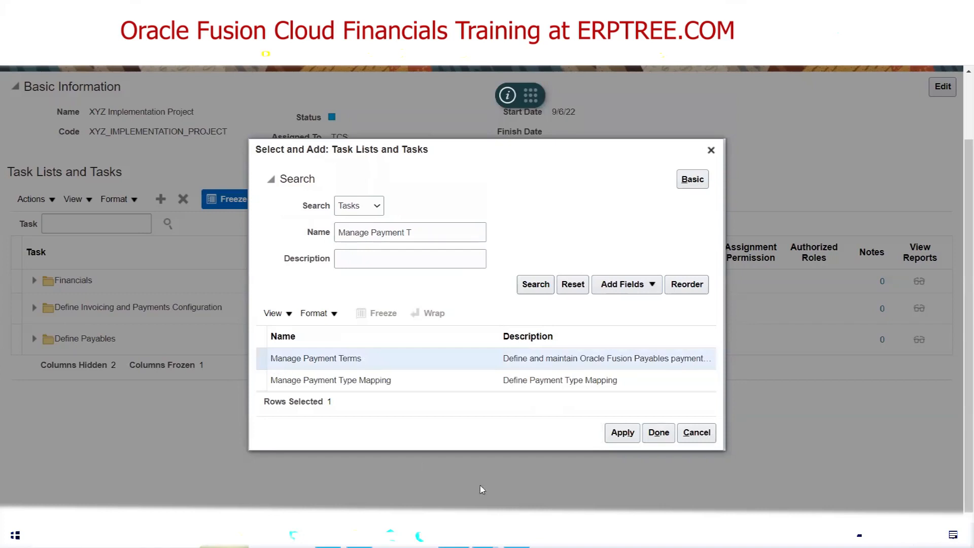
click(622, 432)
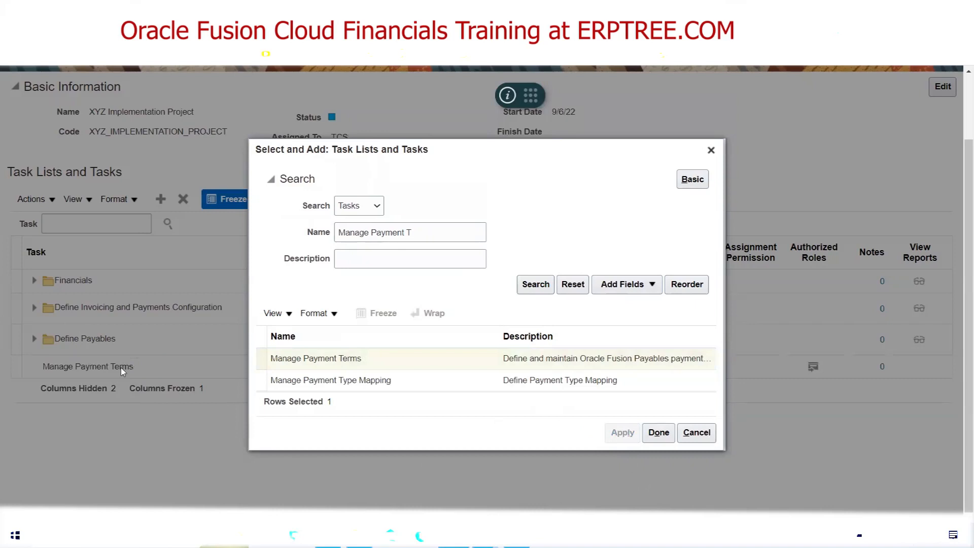
click(659, 432)
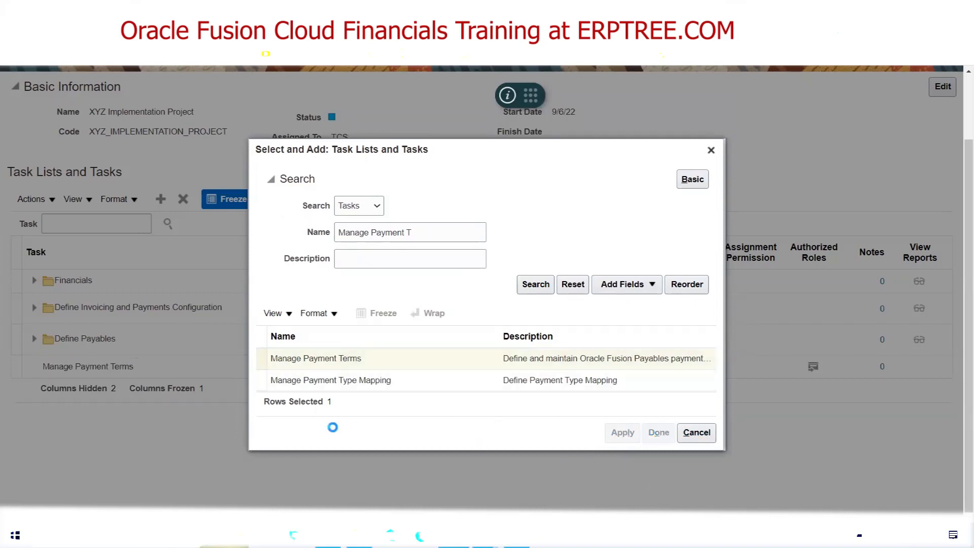
Remove the Financials offering from the XYZ Implementation Project and confirm the removal.
scroll(223, 379, up, 2)
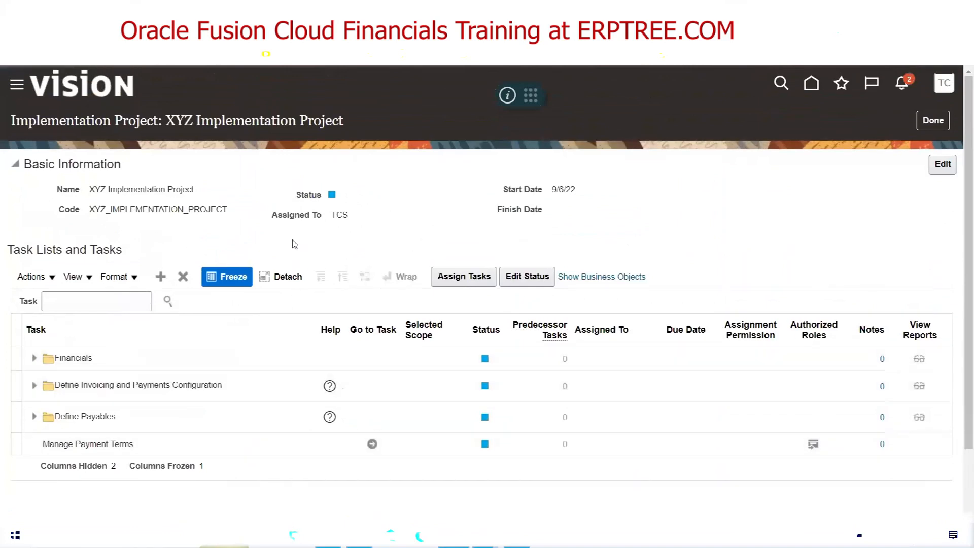
scroll(294, 244, down, 1)
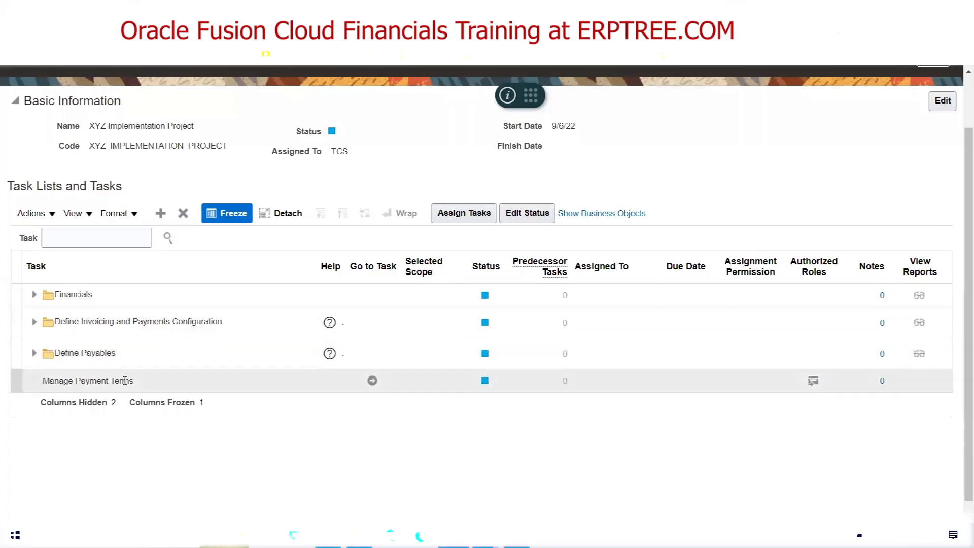
click(93, 298)
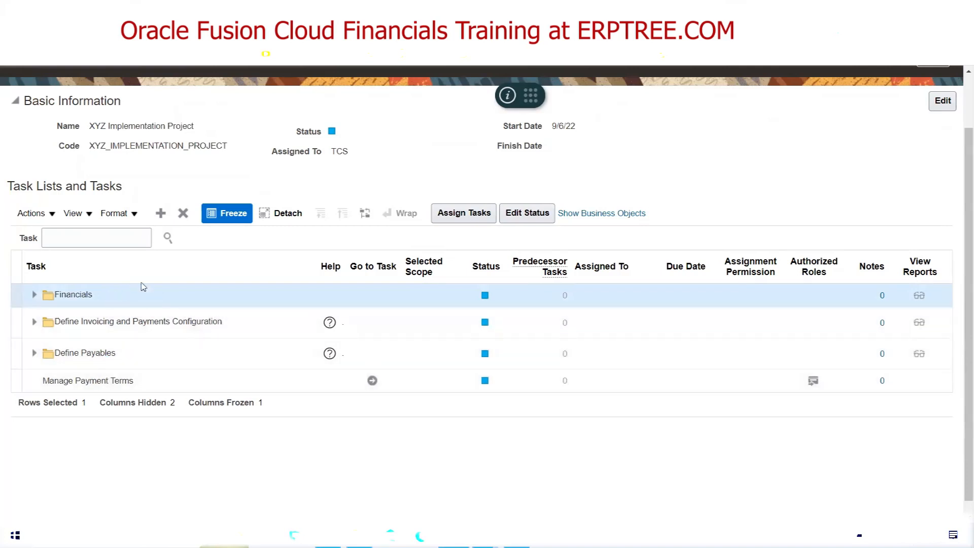
click(182, 213)
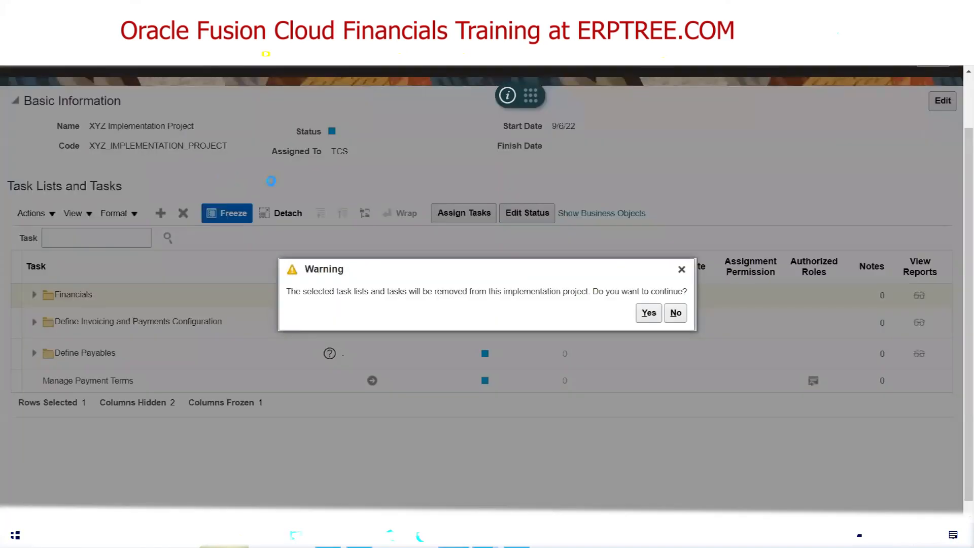
click(647, 314)
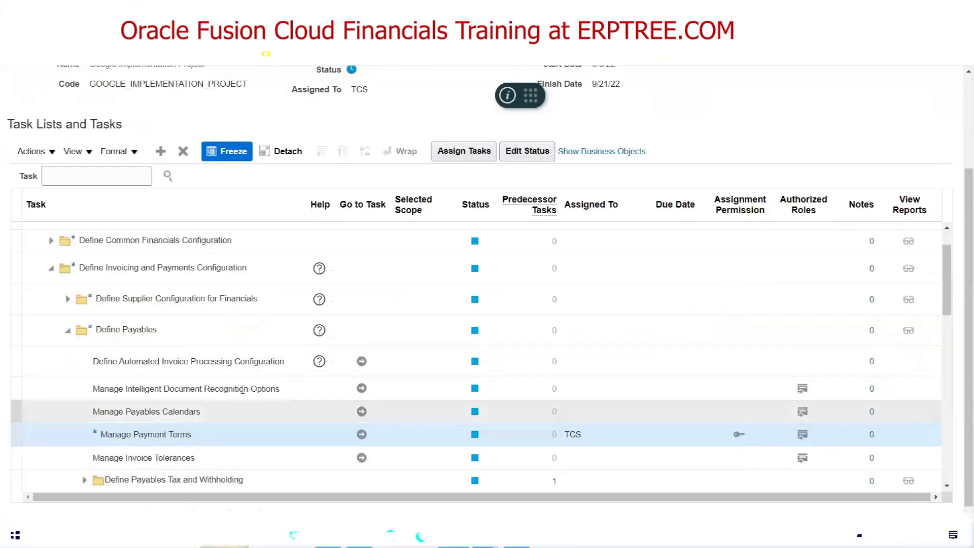
Return to the Google Implementation Project, collapse its Financials offering and select that row.
scroll(242, 389, up, 5)
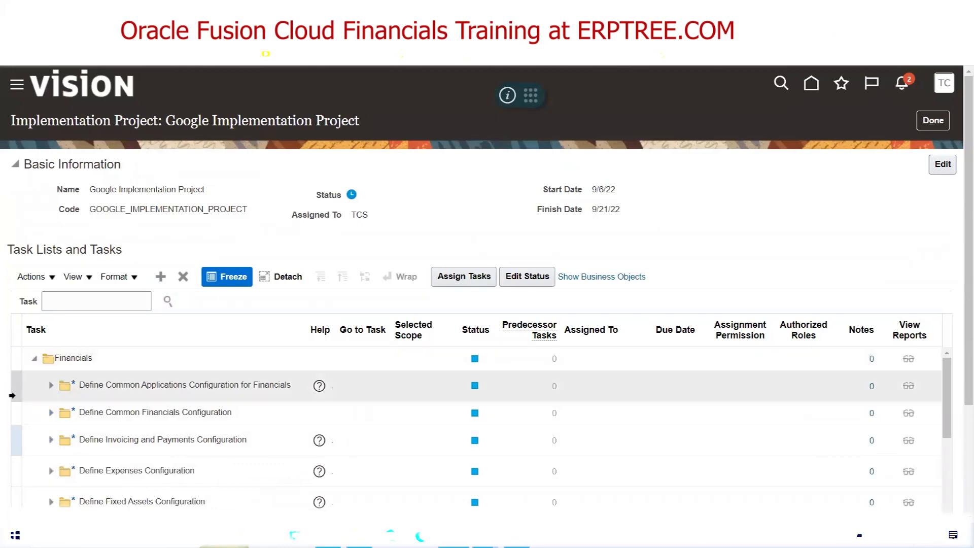
click(34, 360)
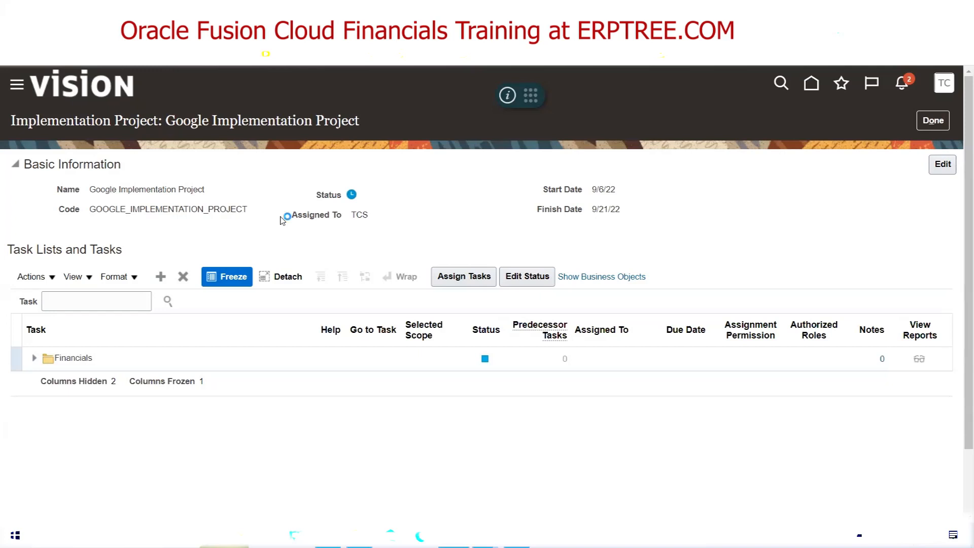
click(100, 358)
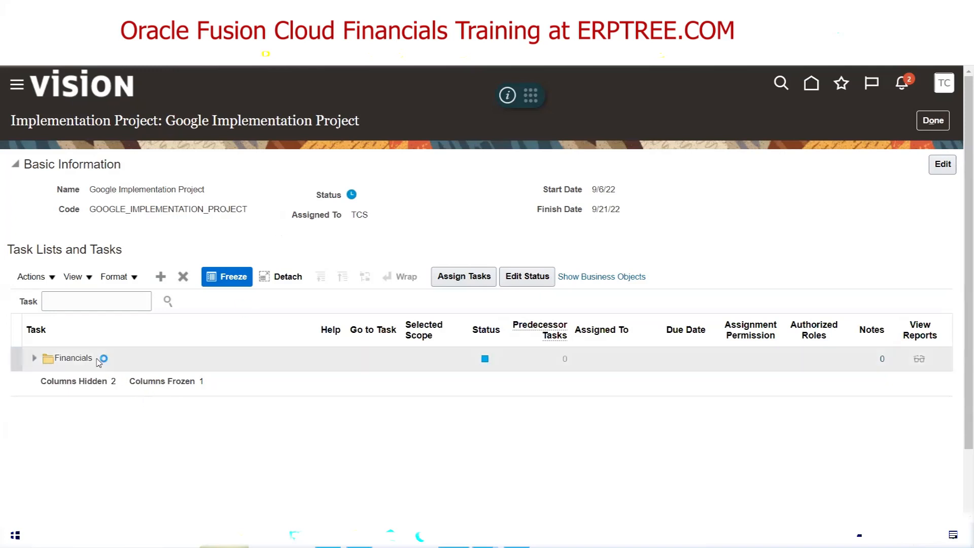